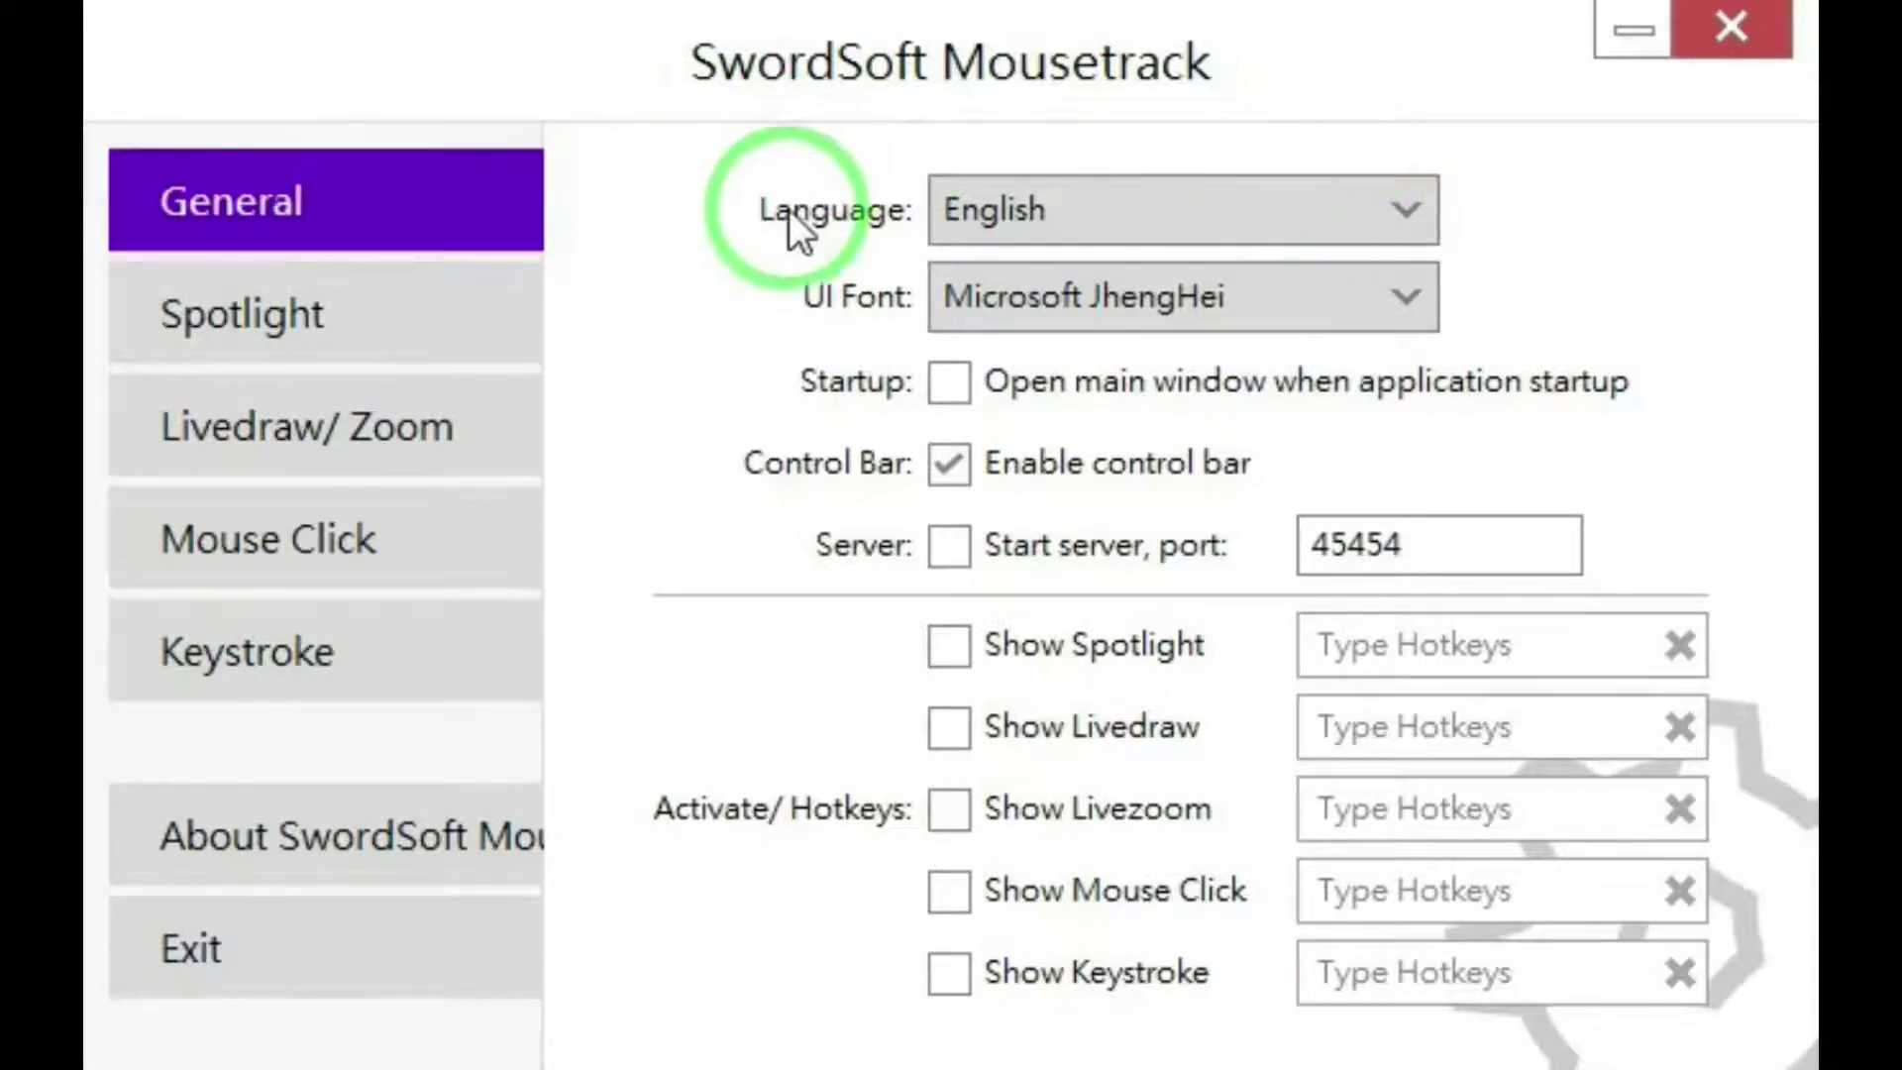
Select English as the interface language
left_click(1403, 213)
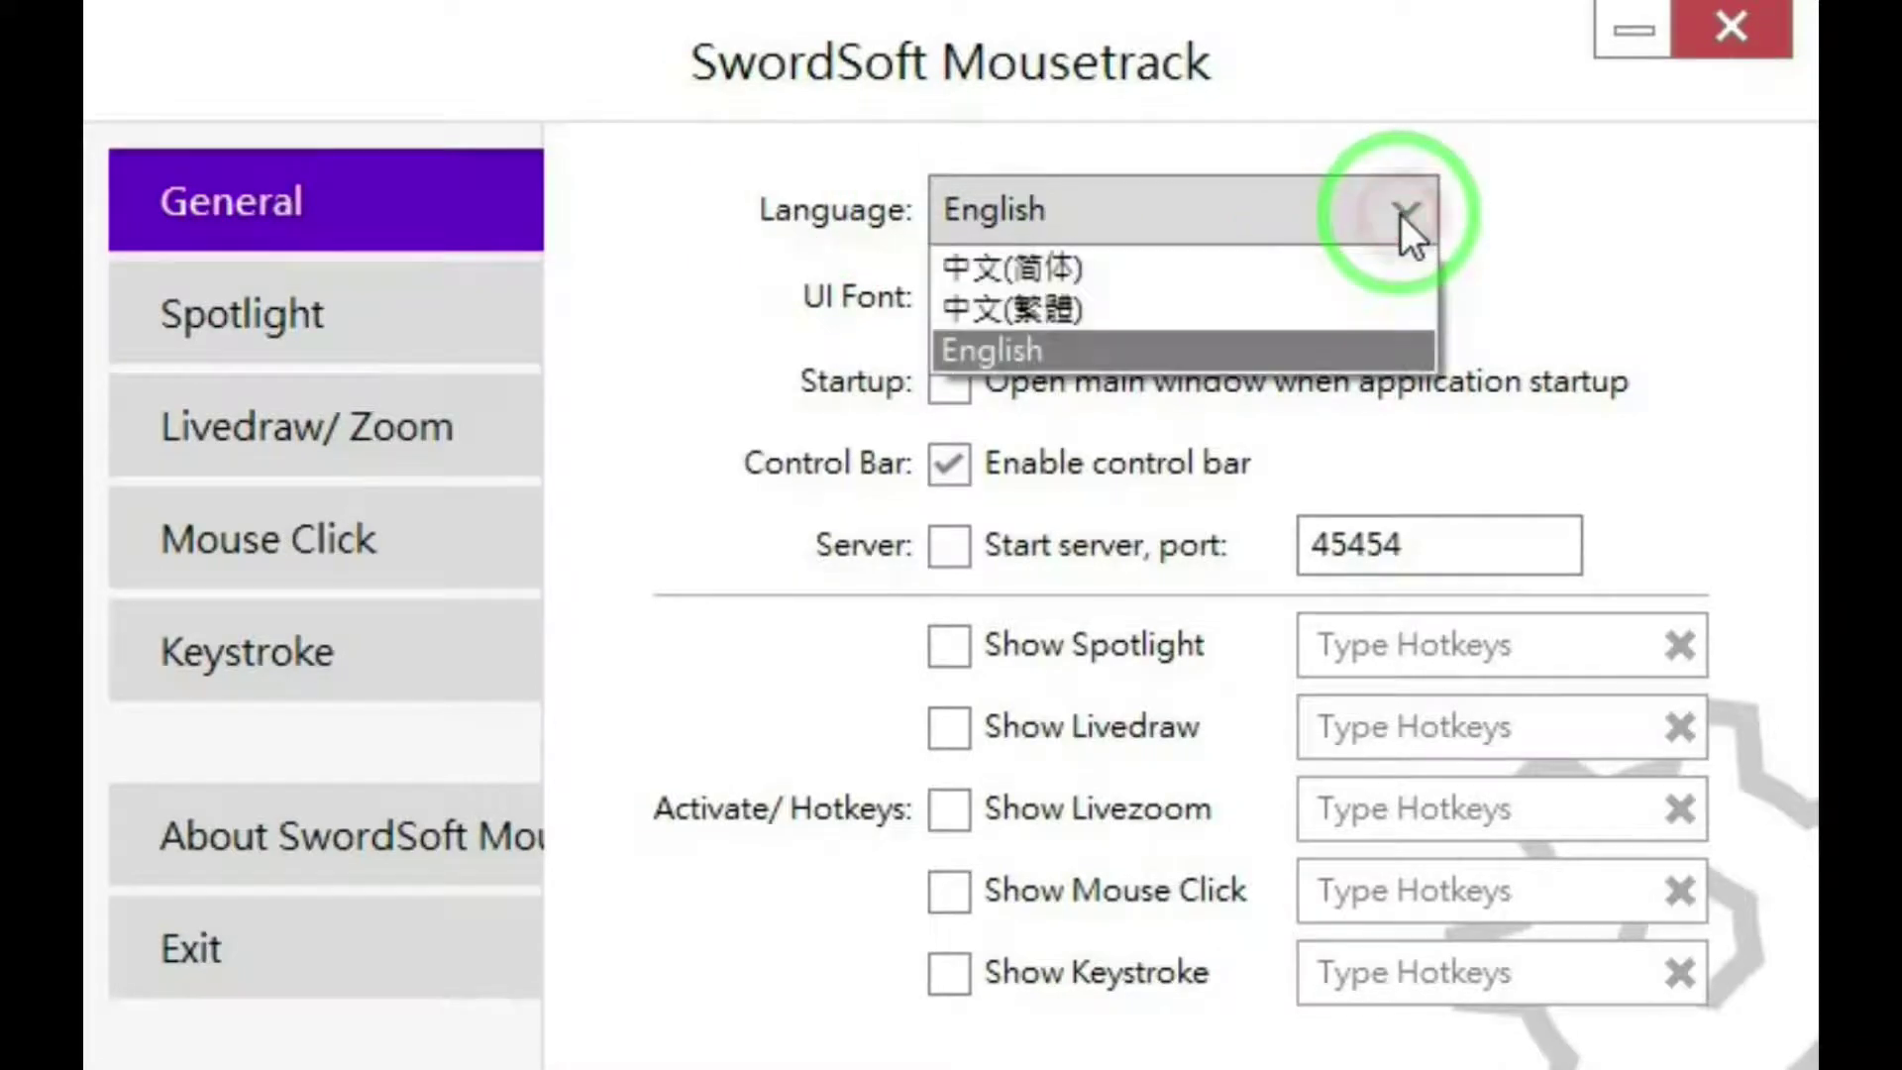
left_click(1052, 352)
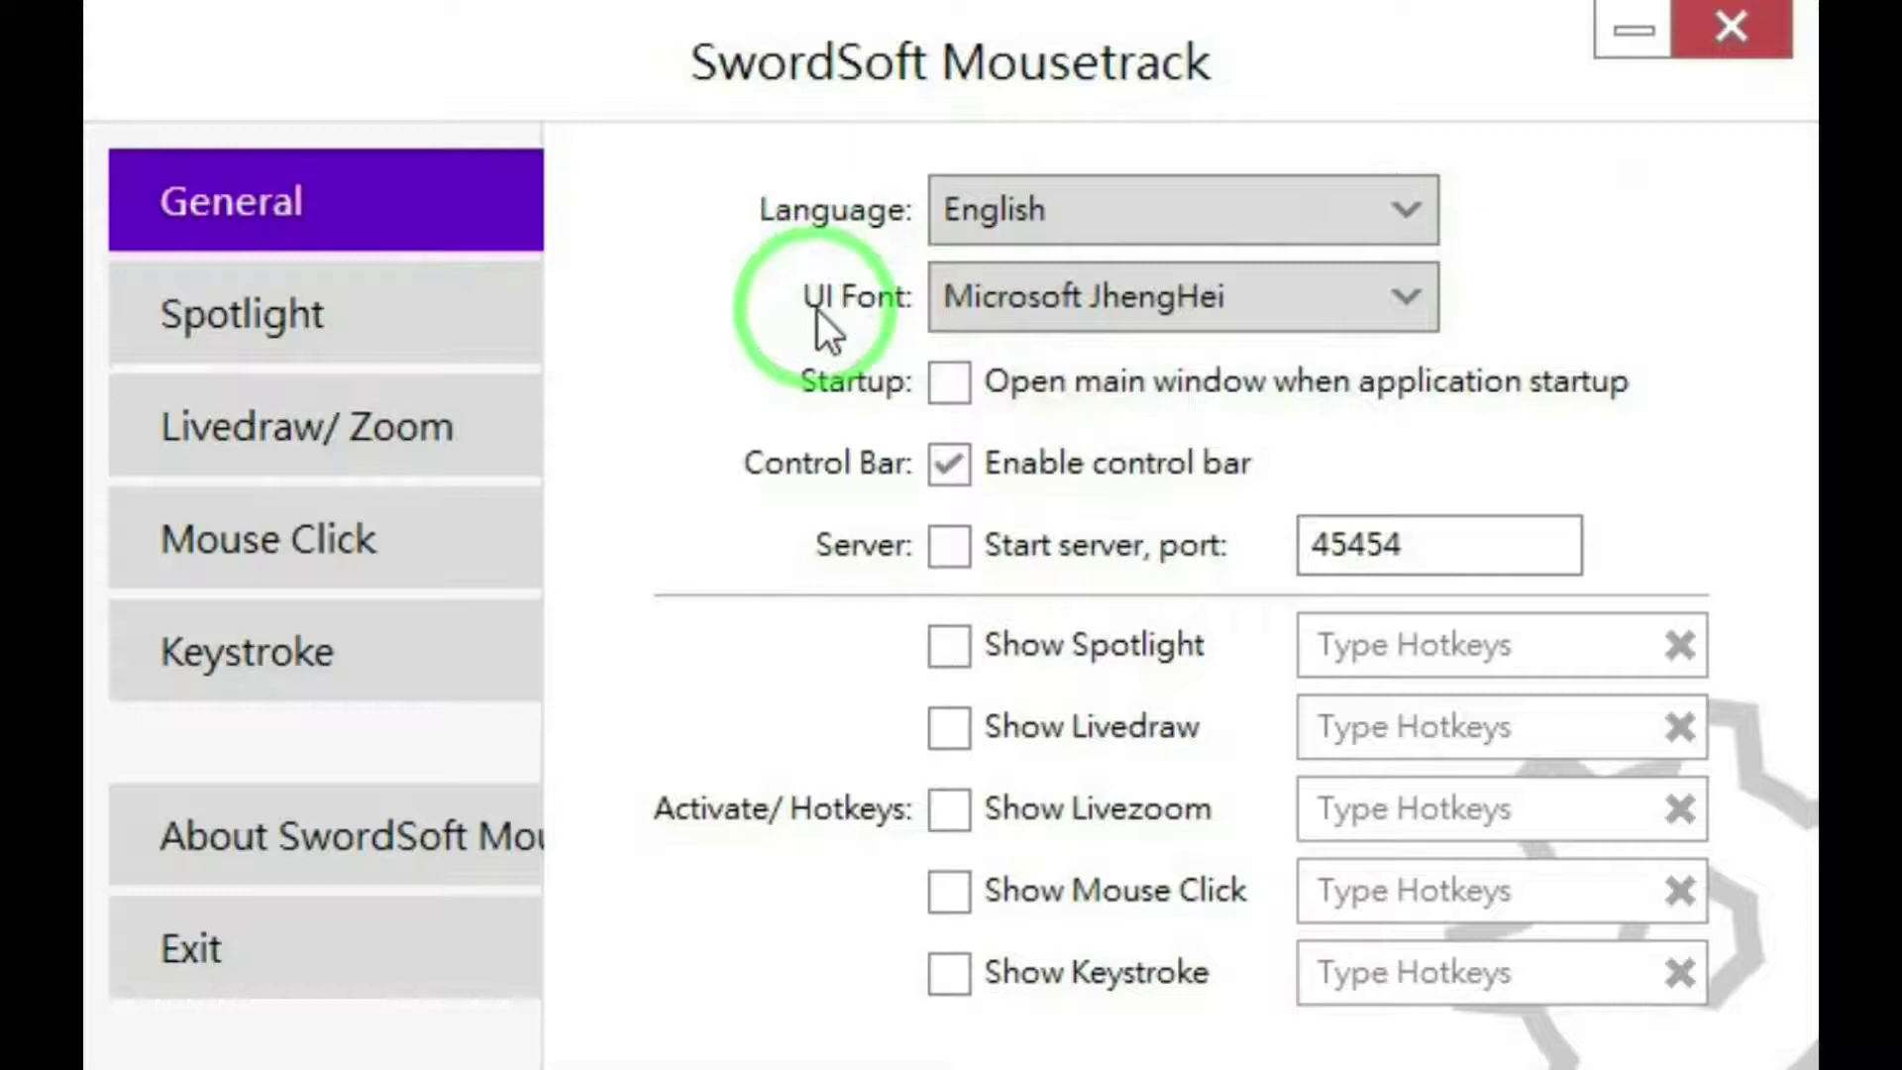
Try Arial and Segoe UI as the UI font, and return it to Microsoft JhengHei
left_click(1405, 307)
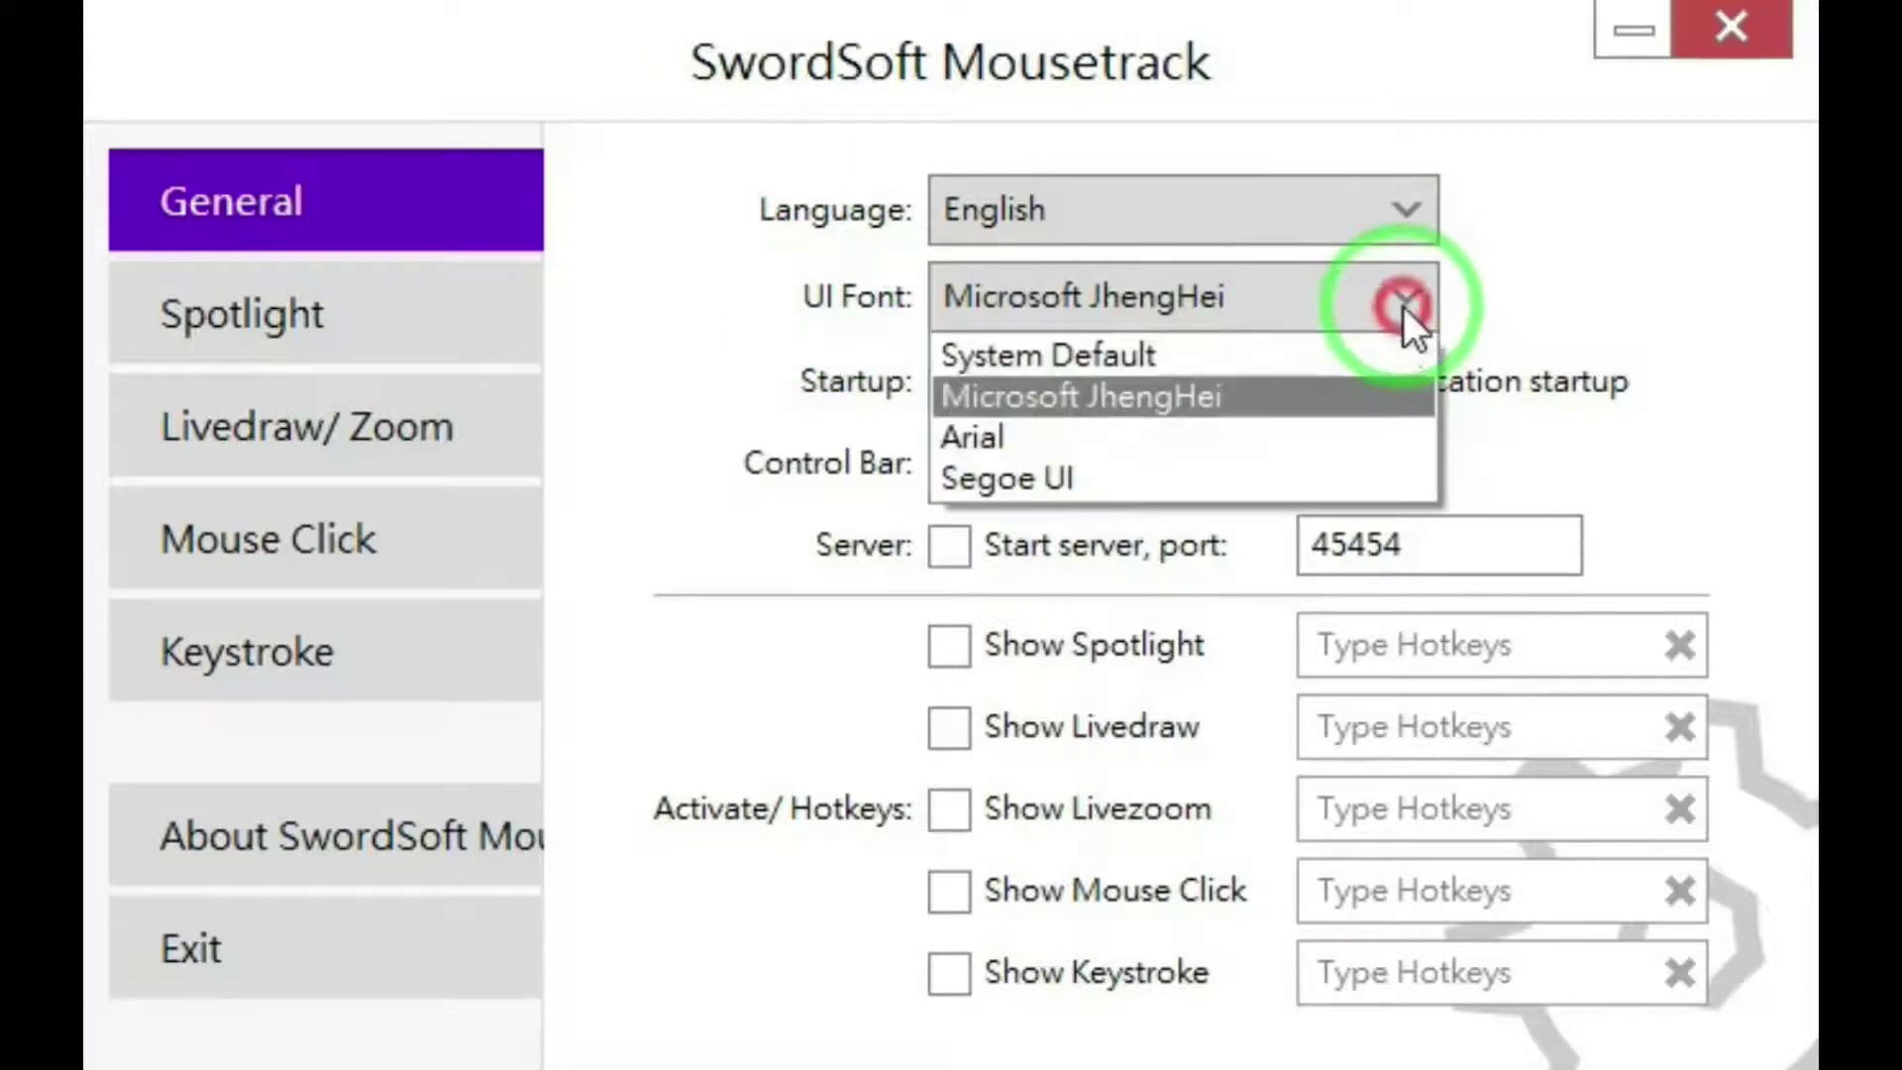
left_click(1020, 424)
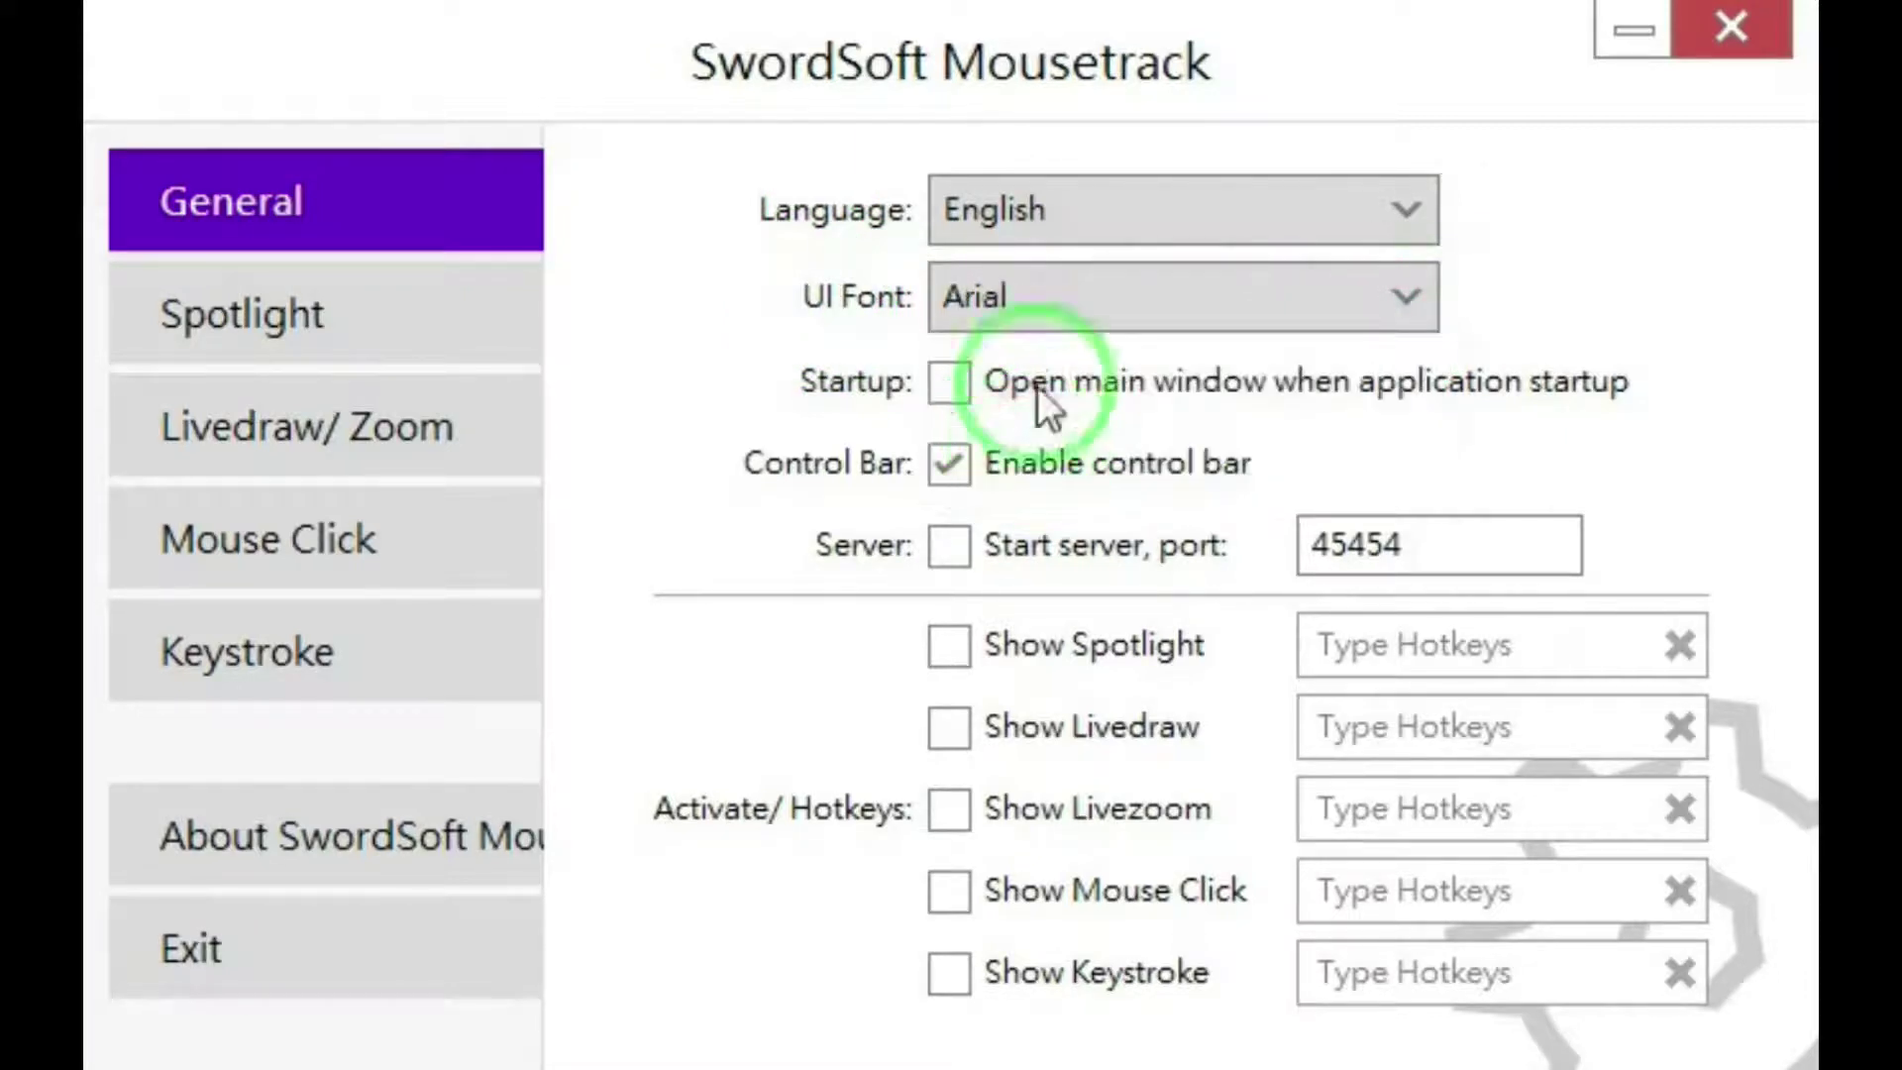
left_click(1403, 297)
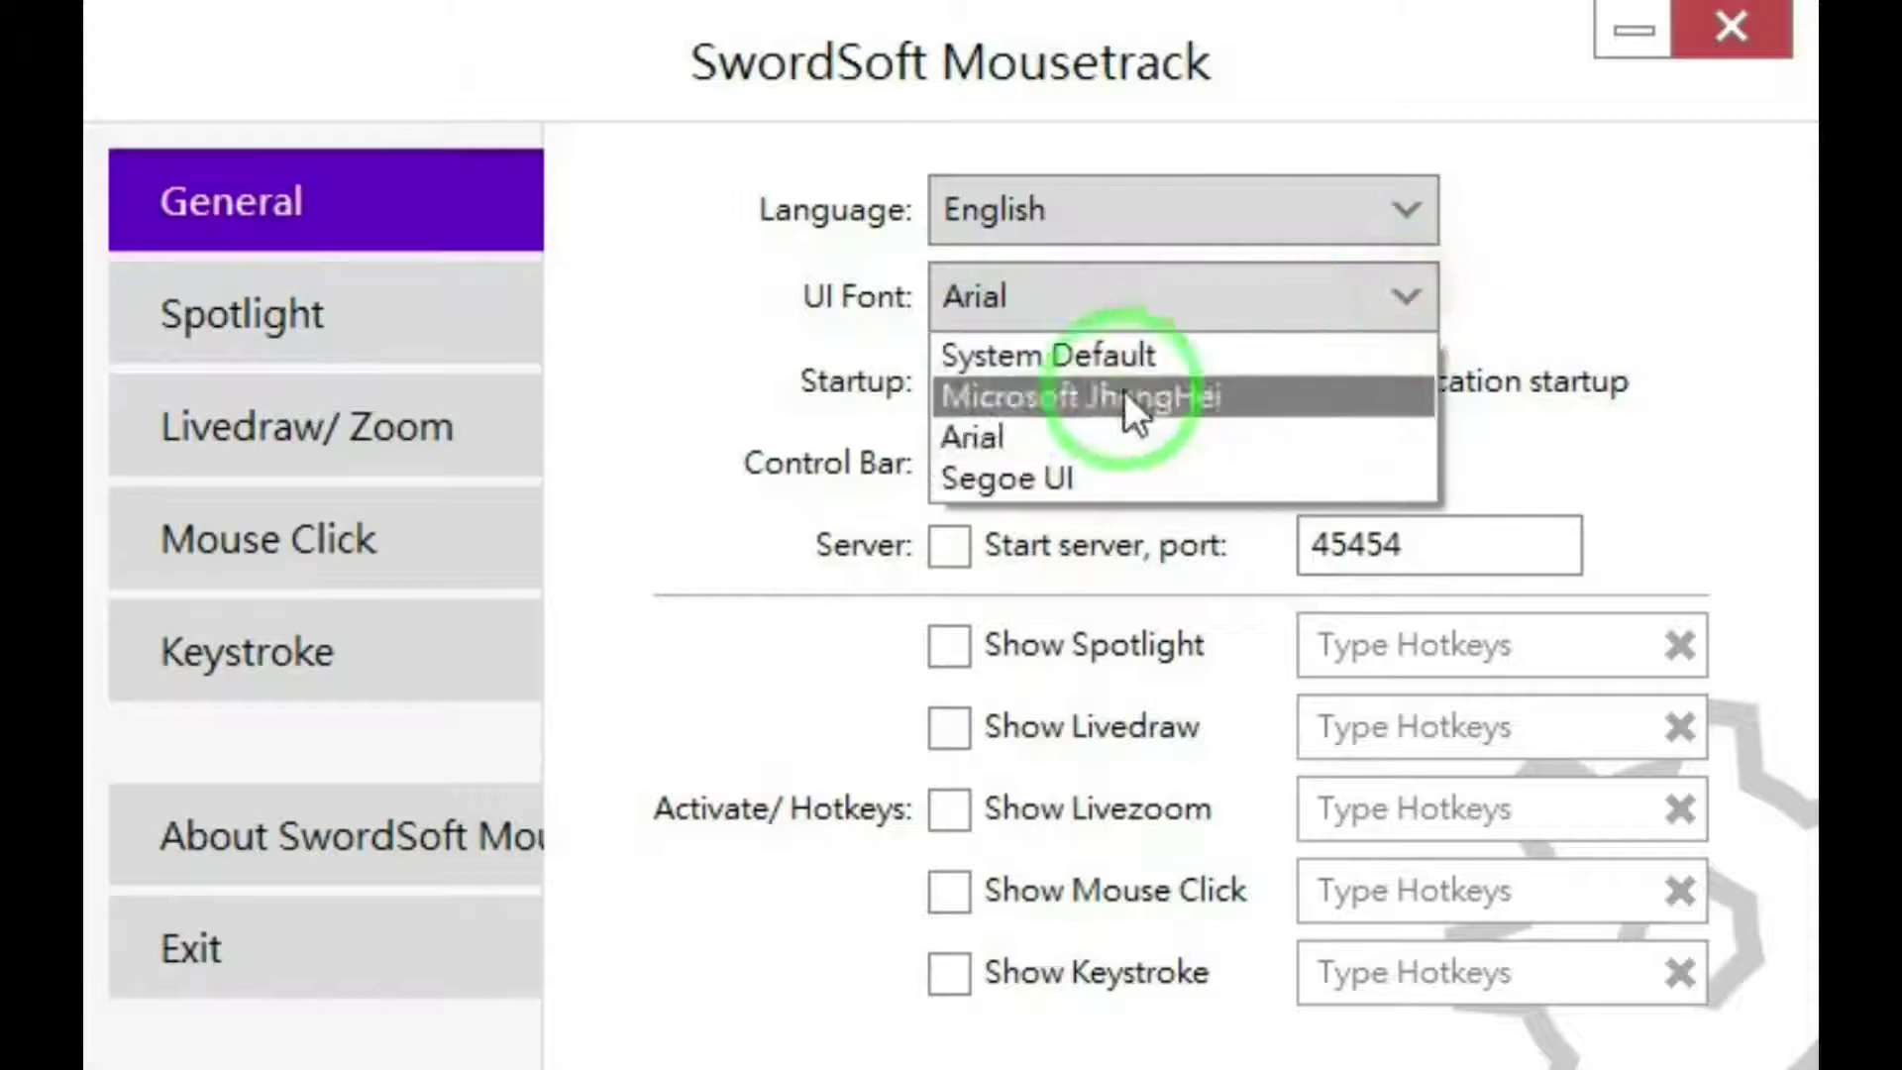
left_click(1044, 479)
left_click(1411, 297)
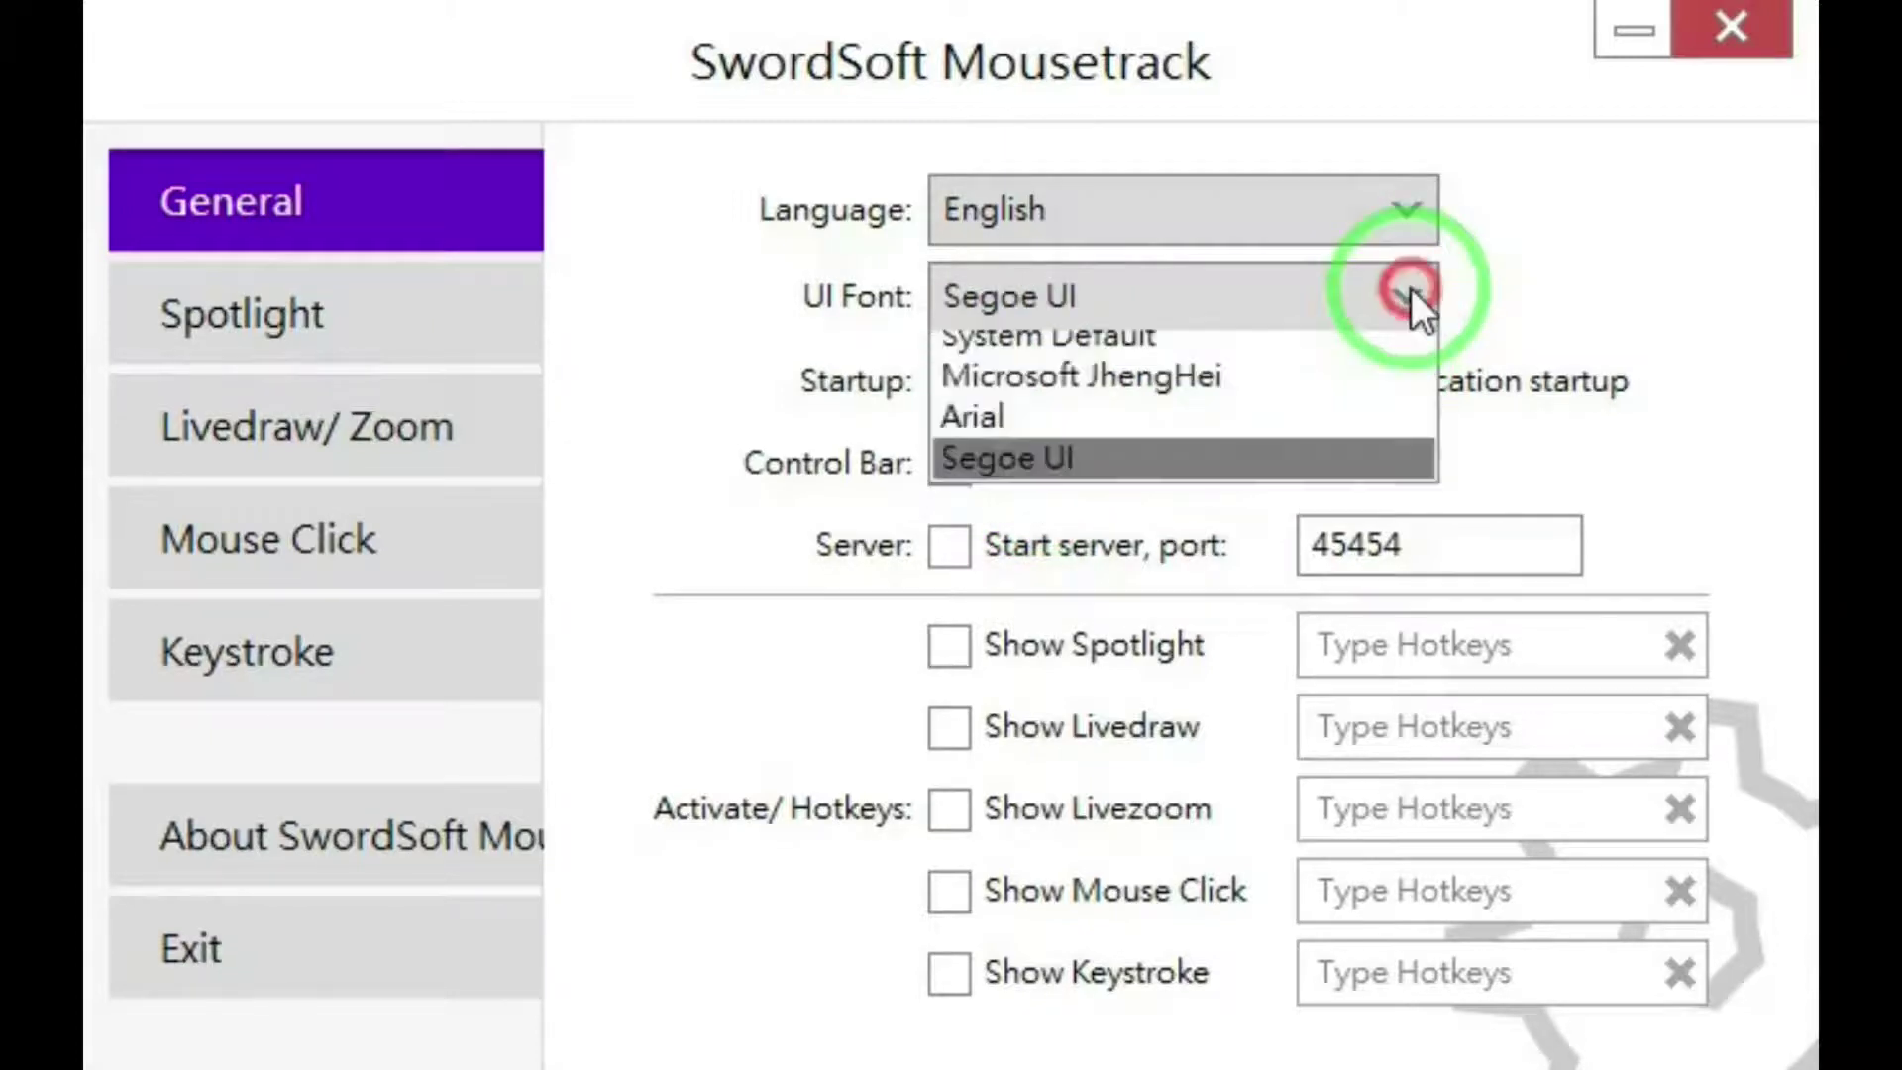
left_click(1199, 388)
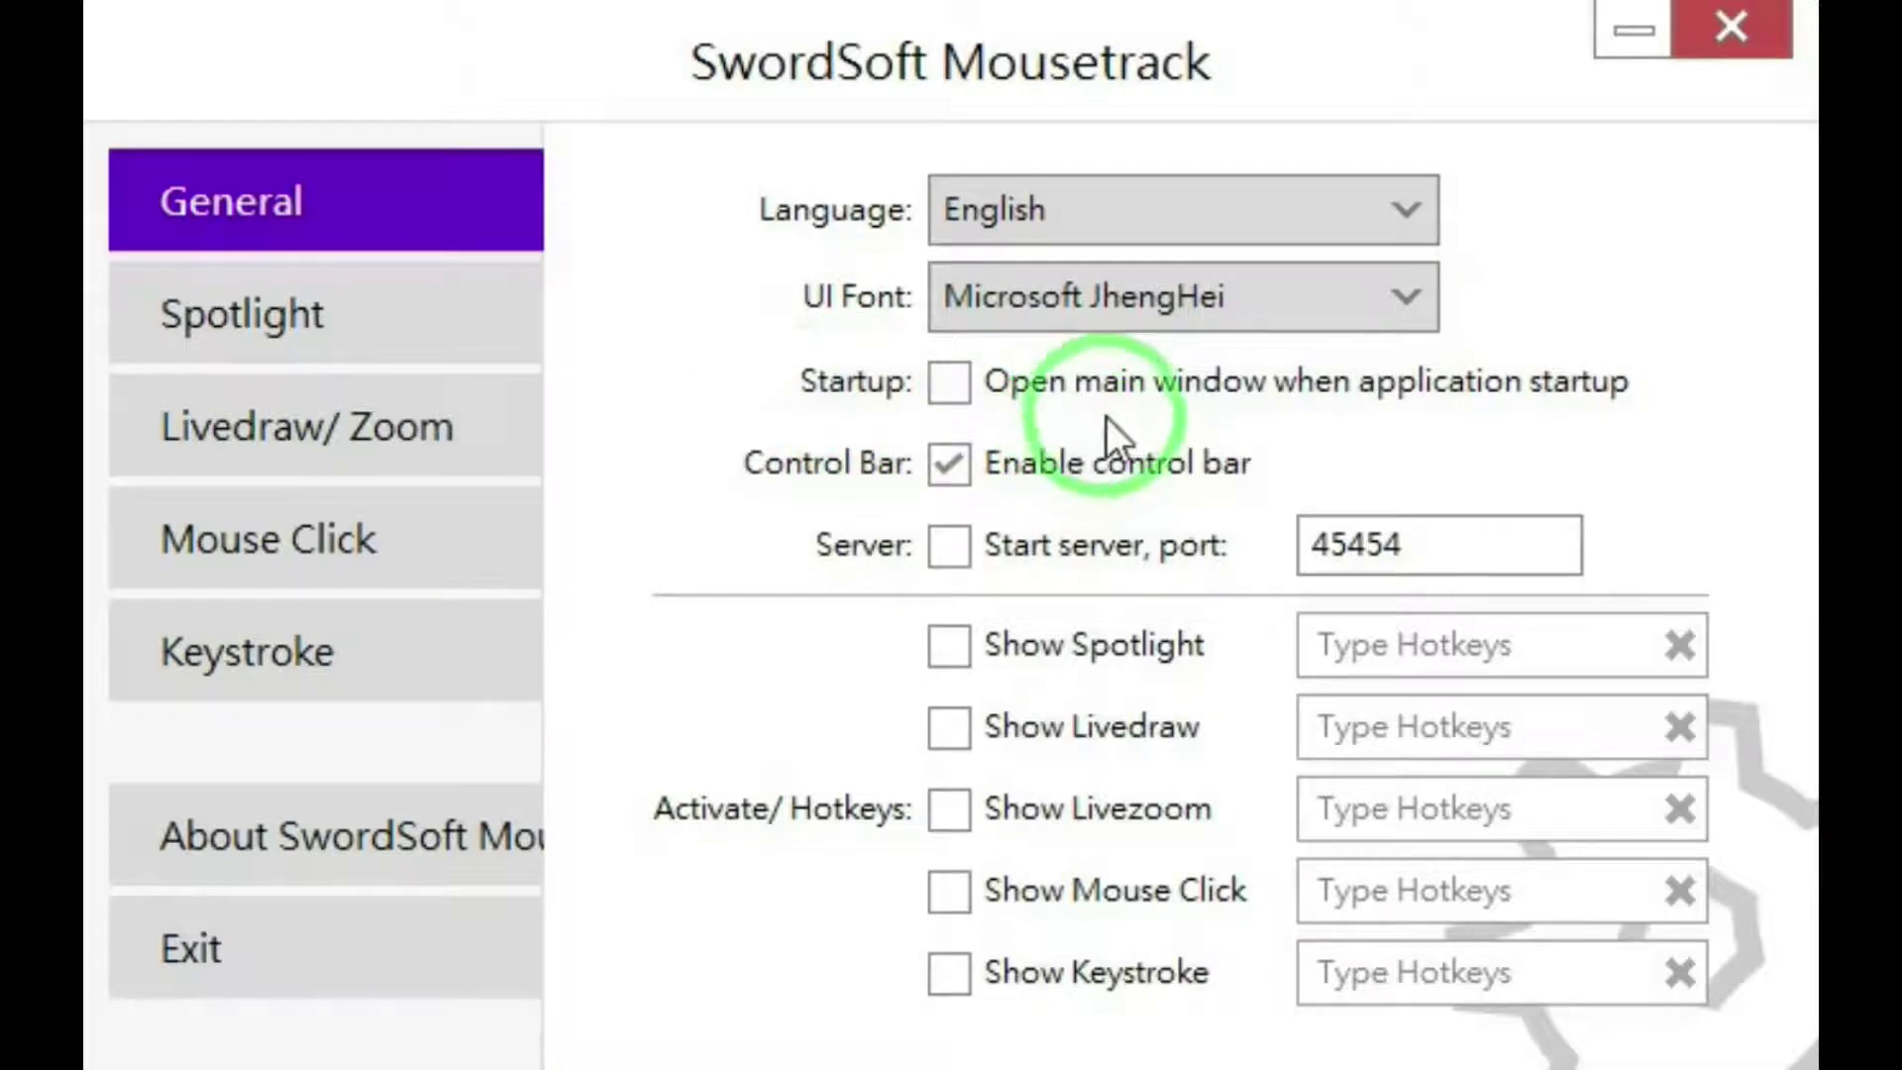
Enable opening the main window at application startup and disable the control bar
left_click(953, 383)
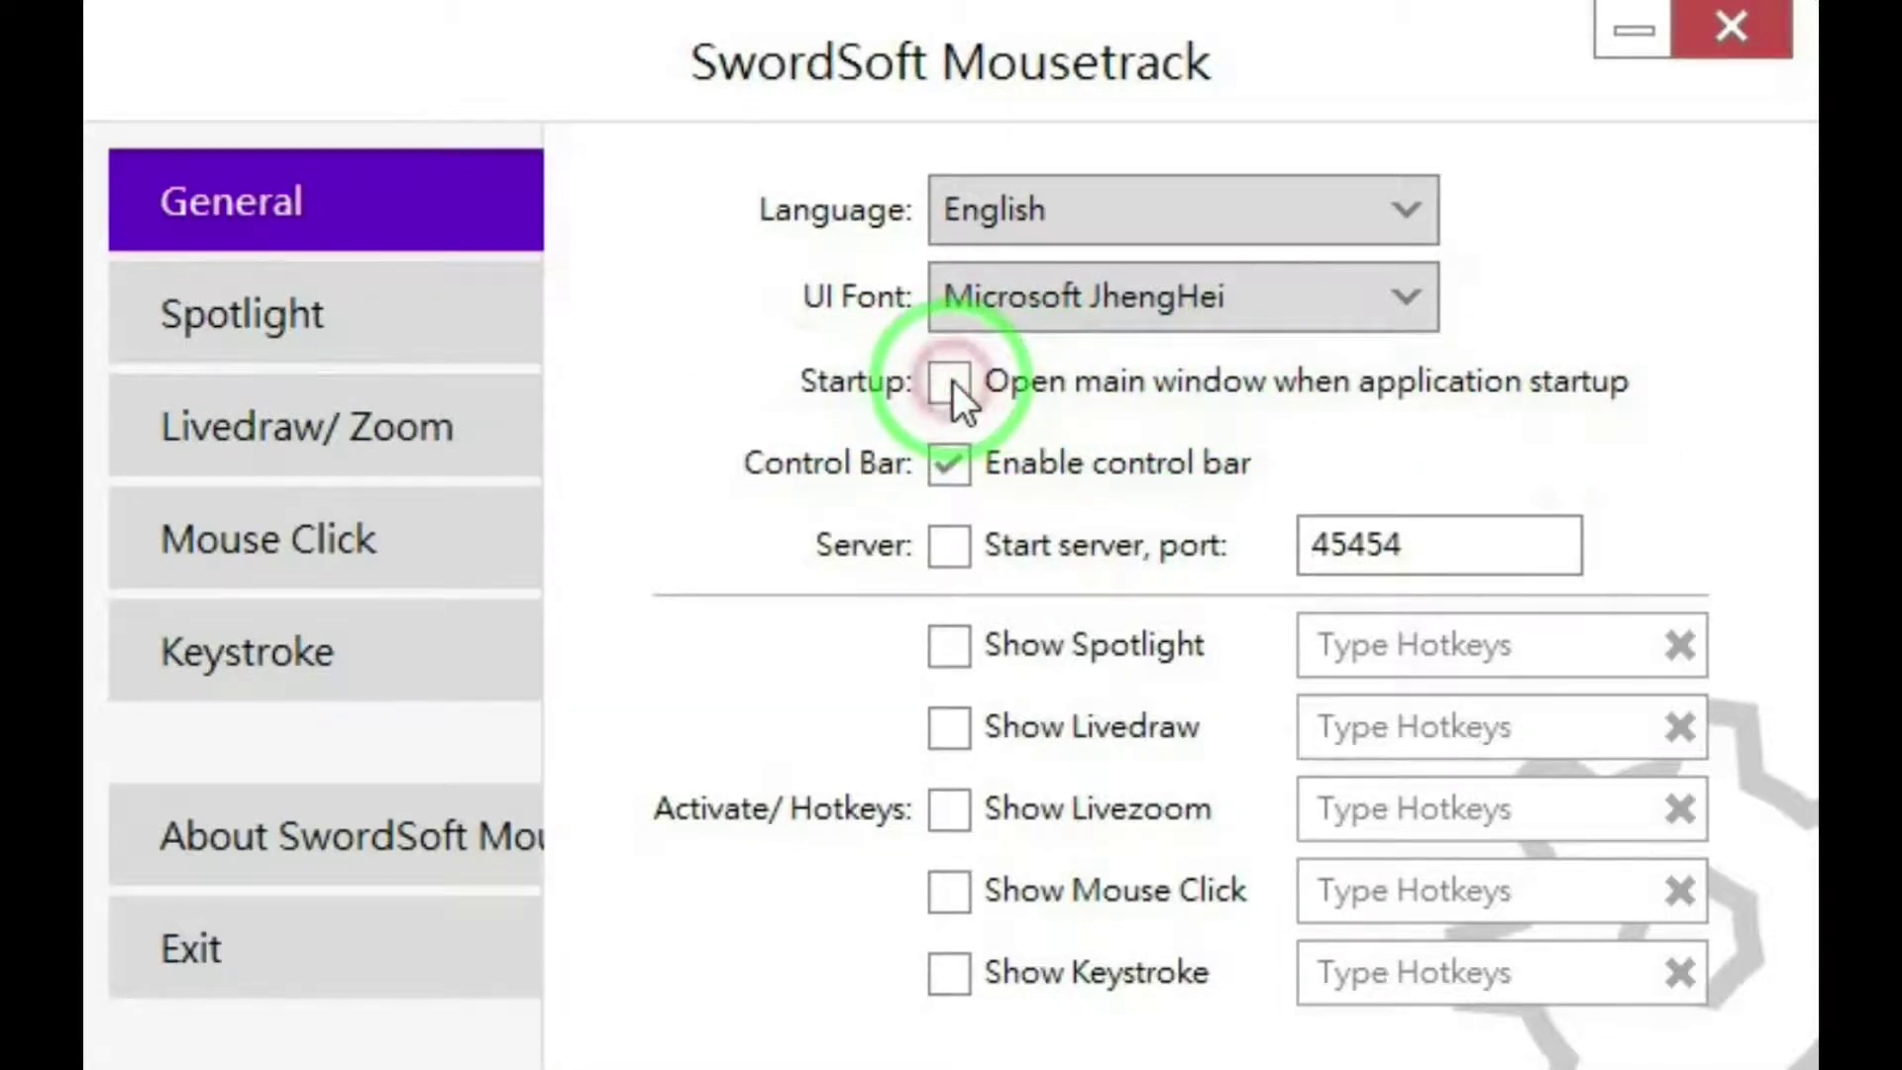
left_click(959, 460)
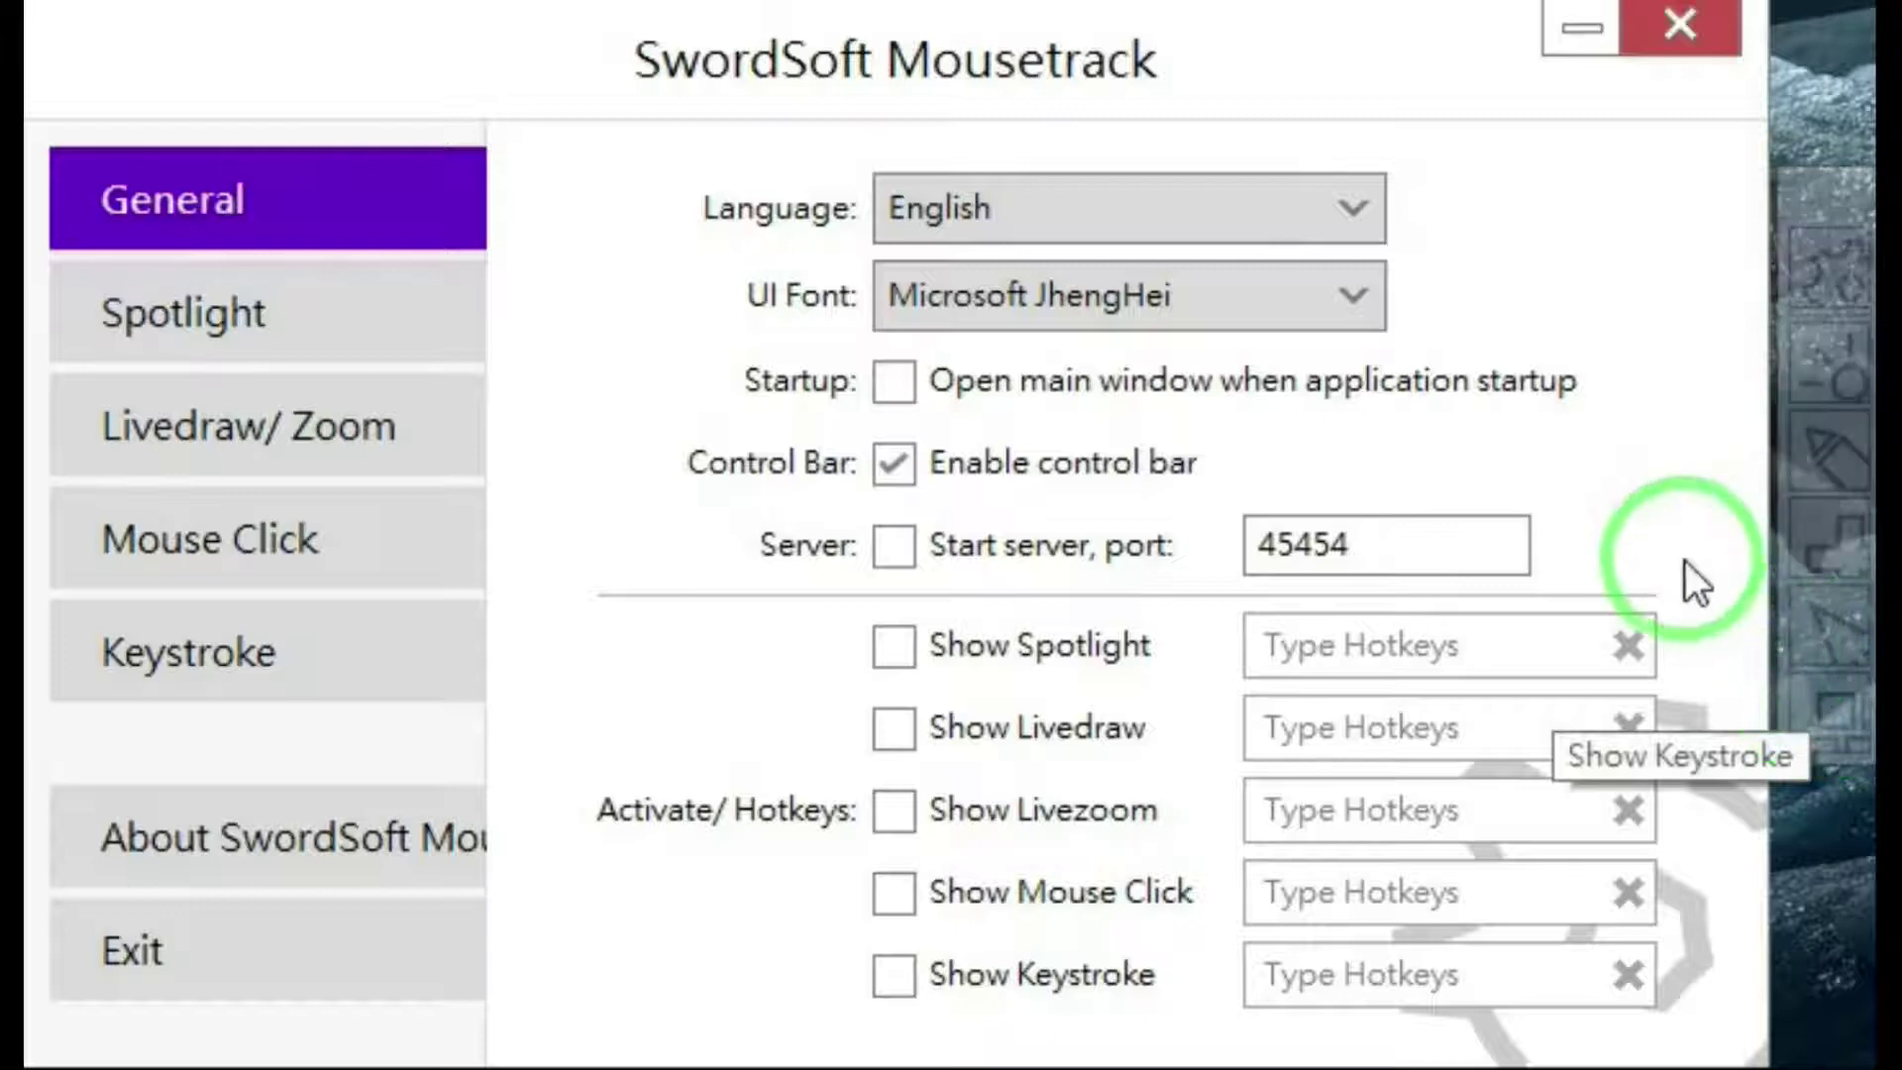
left_click(1159, 463)
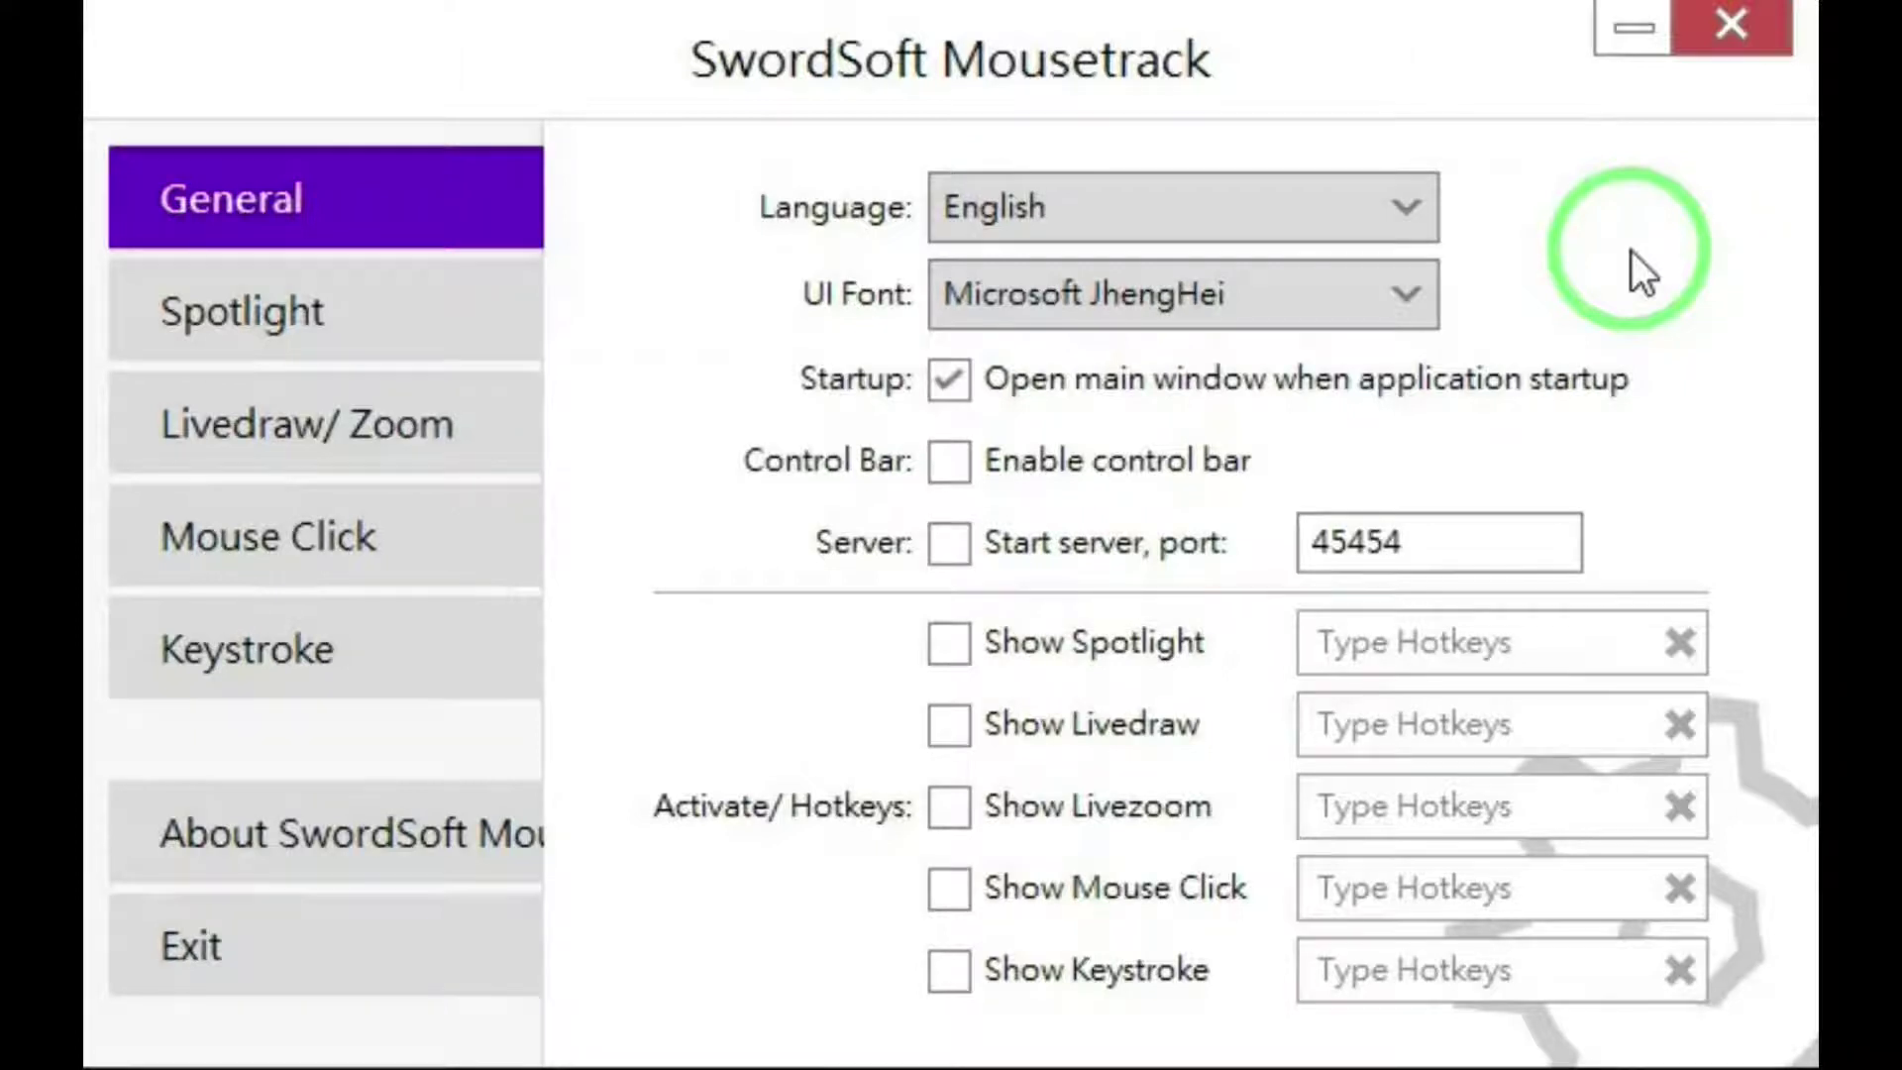
Switch the spotlight on and off, and scribble a freehand line across the window in Livedraw before exiting it
left_click(950, 644)
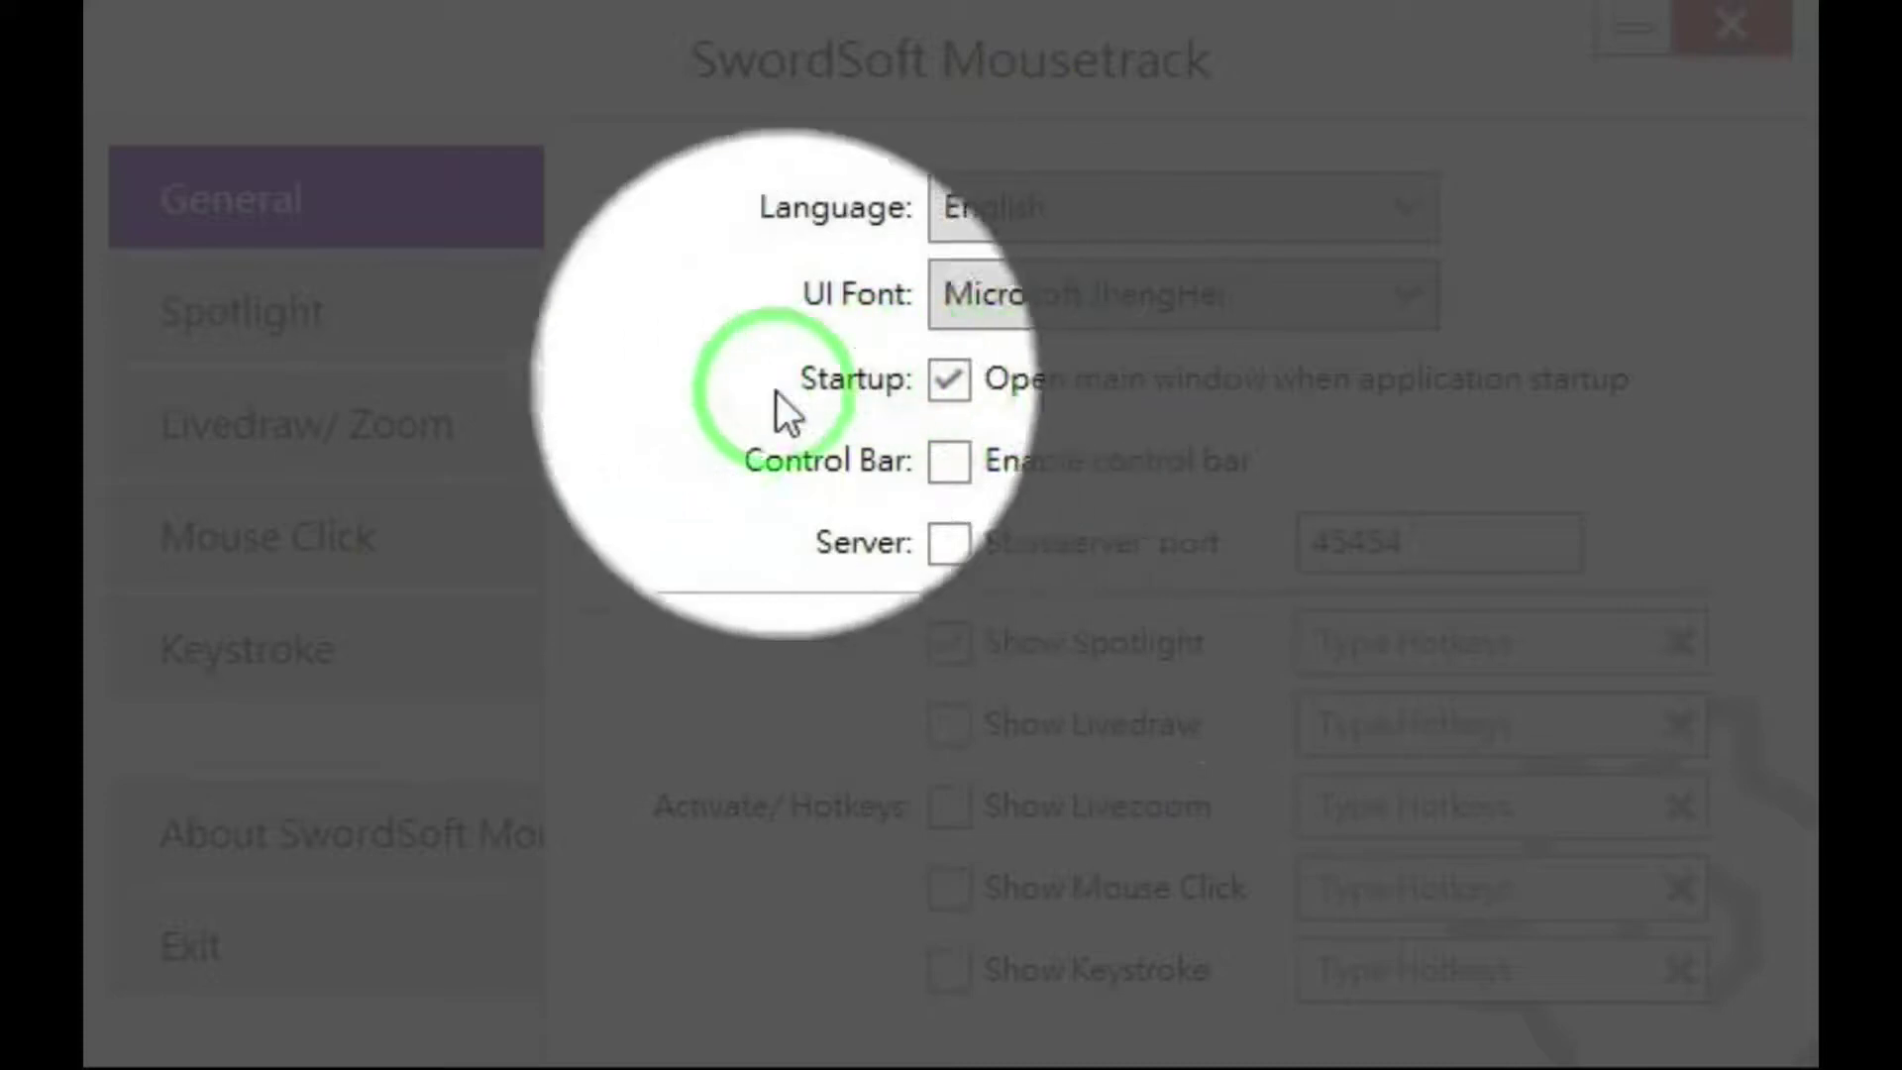
left_click(959, 645)
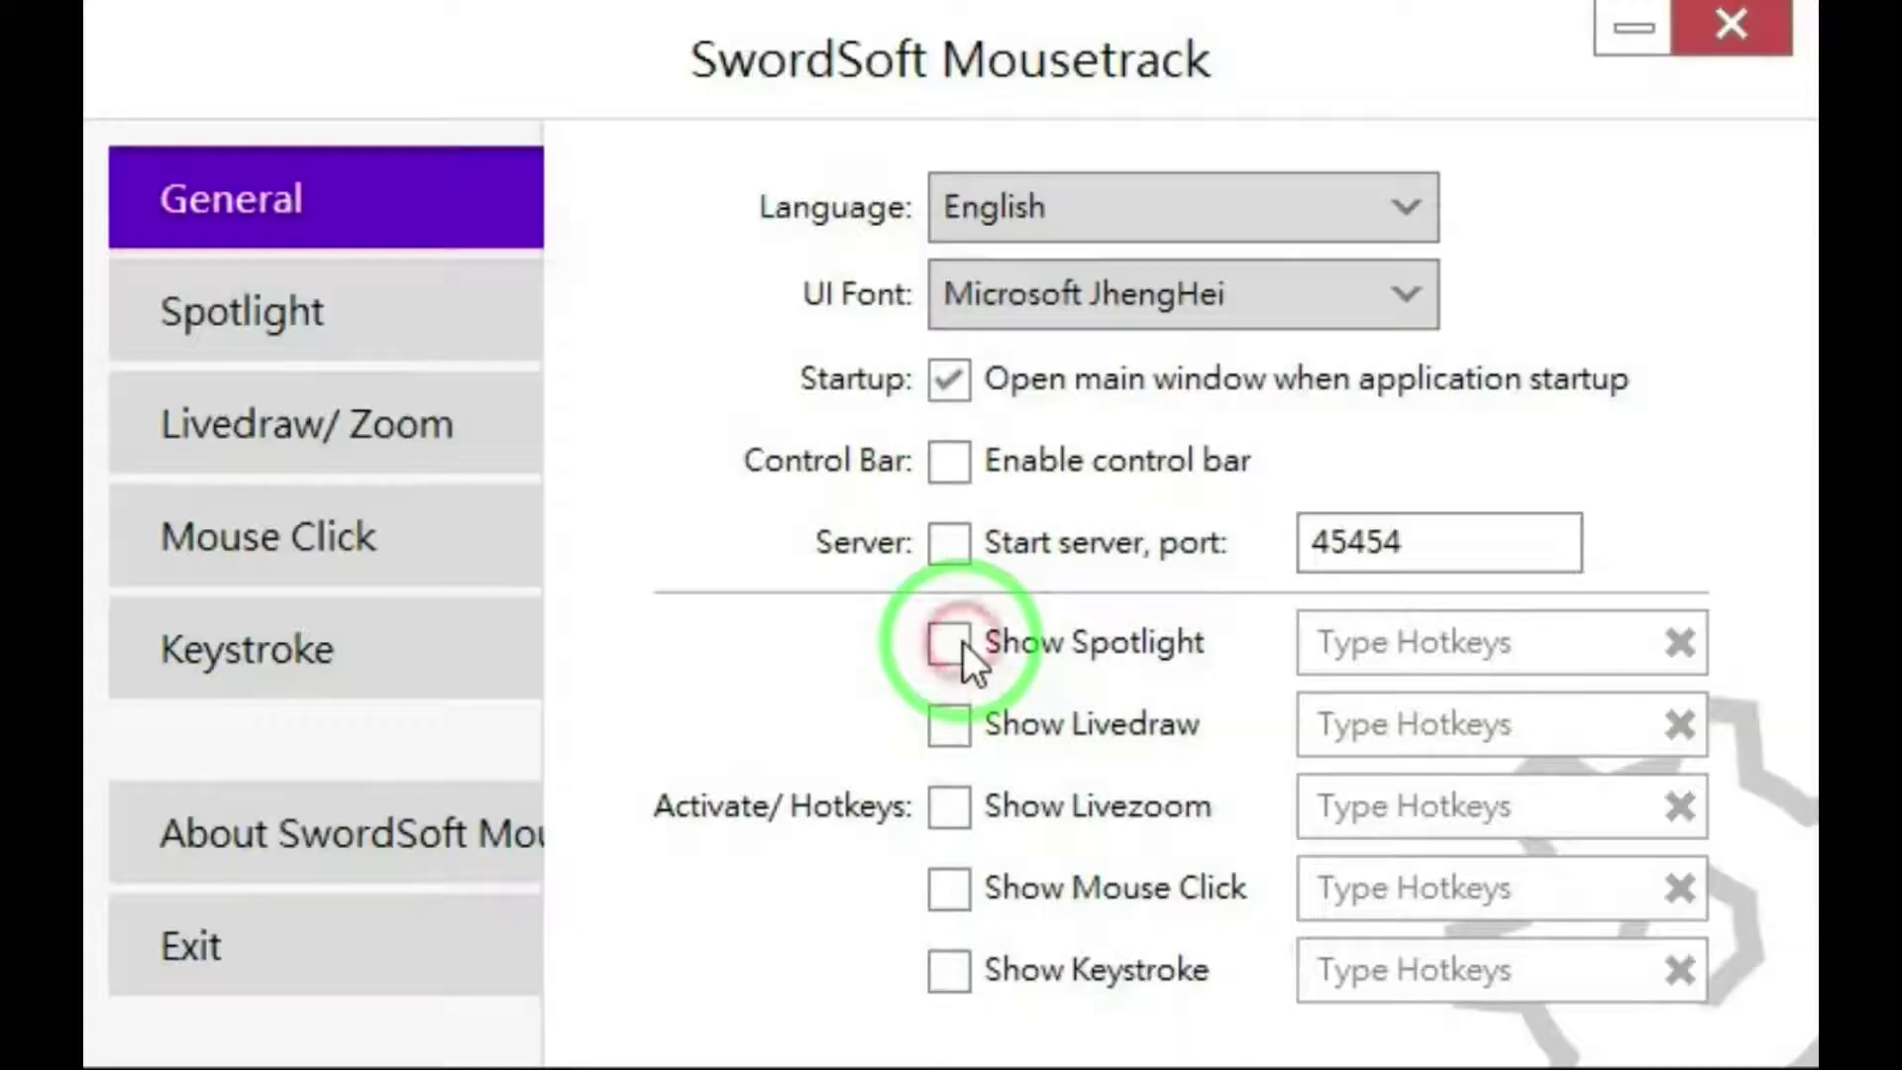
left_click(949, 721)
left_click(1670, 485)
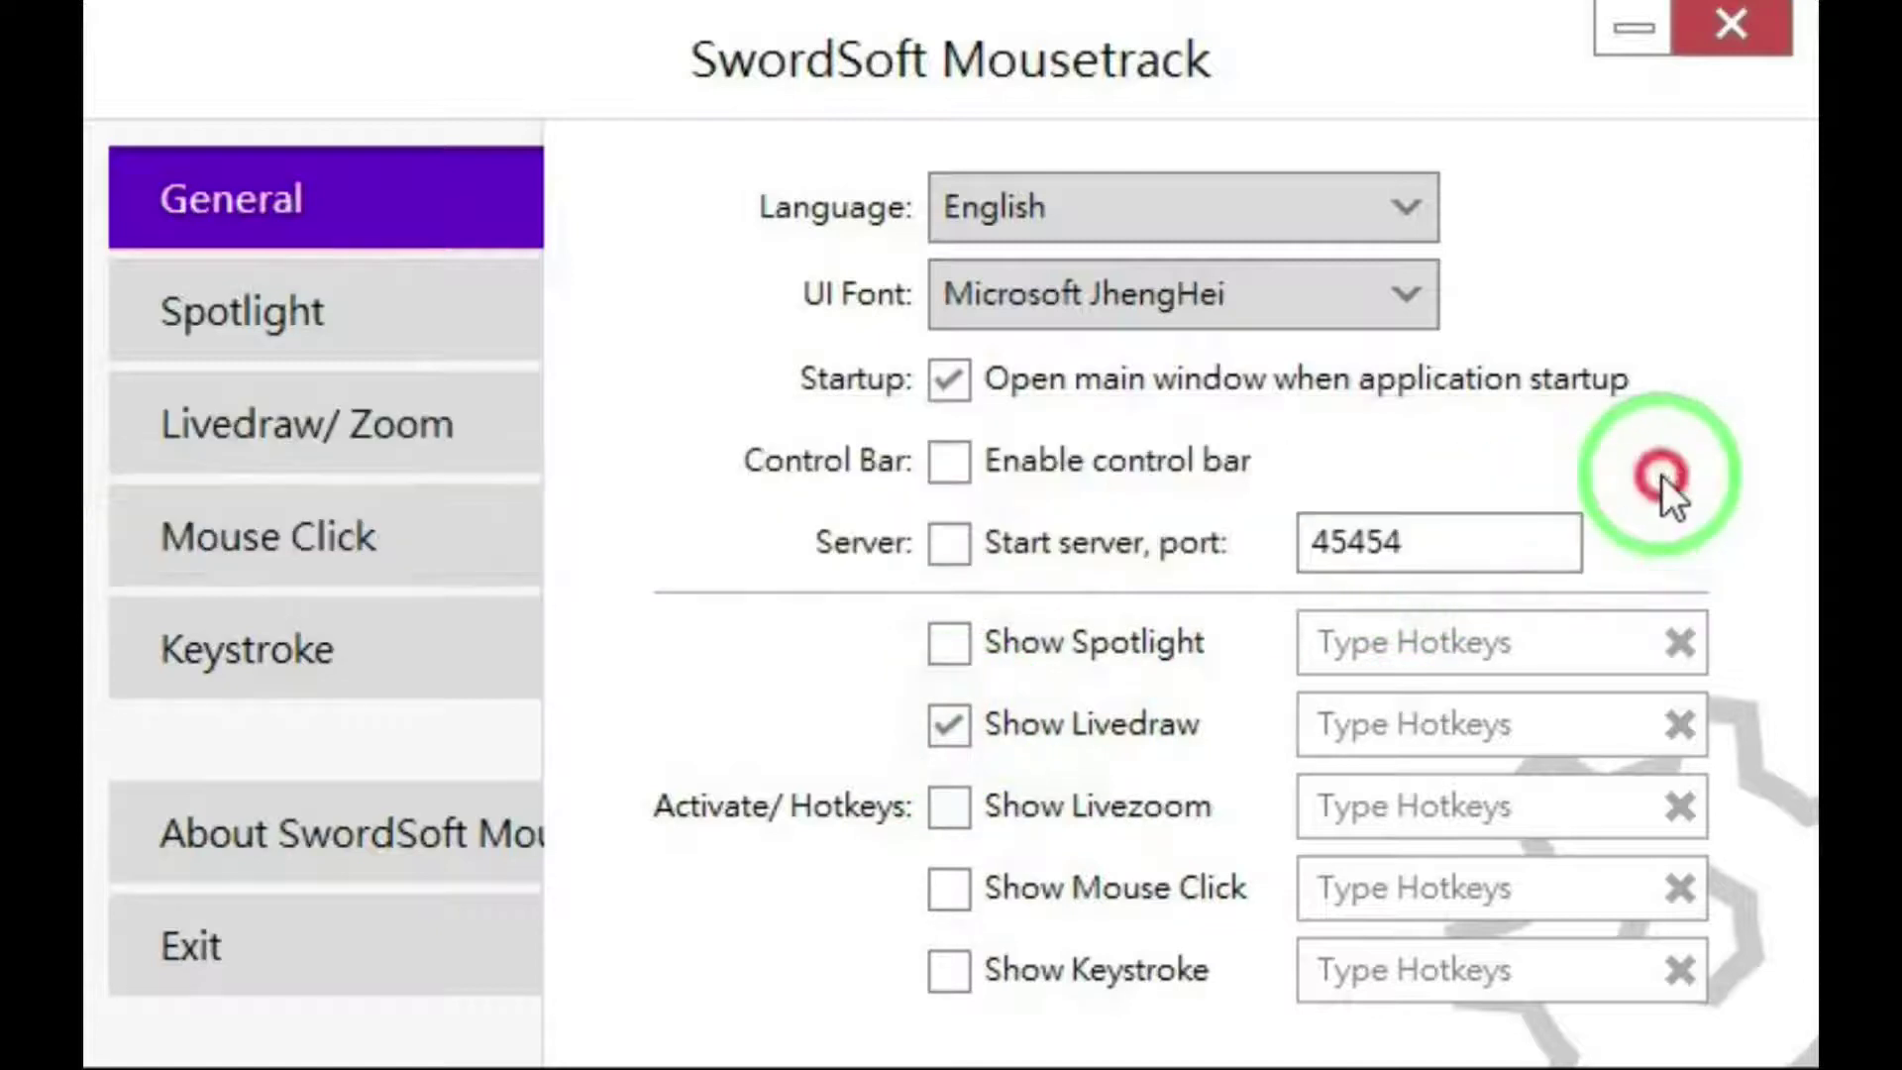
mouse_move(1619, 472)
left_mouse_down()
mouse_move(1199, 455)
mouse_move(420, 336)
mouse_move(980, 278)
mouse_move(1593, 337)
mouse_move(490, 709)
mouse_move(555, 560)
mouse_move(1252, 660)
mouse_move(1478, 559)
left_mouse_up()
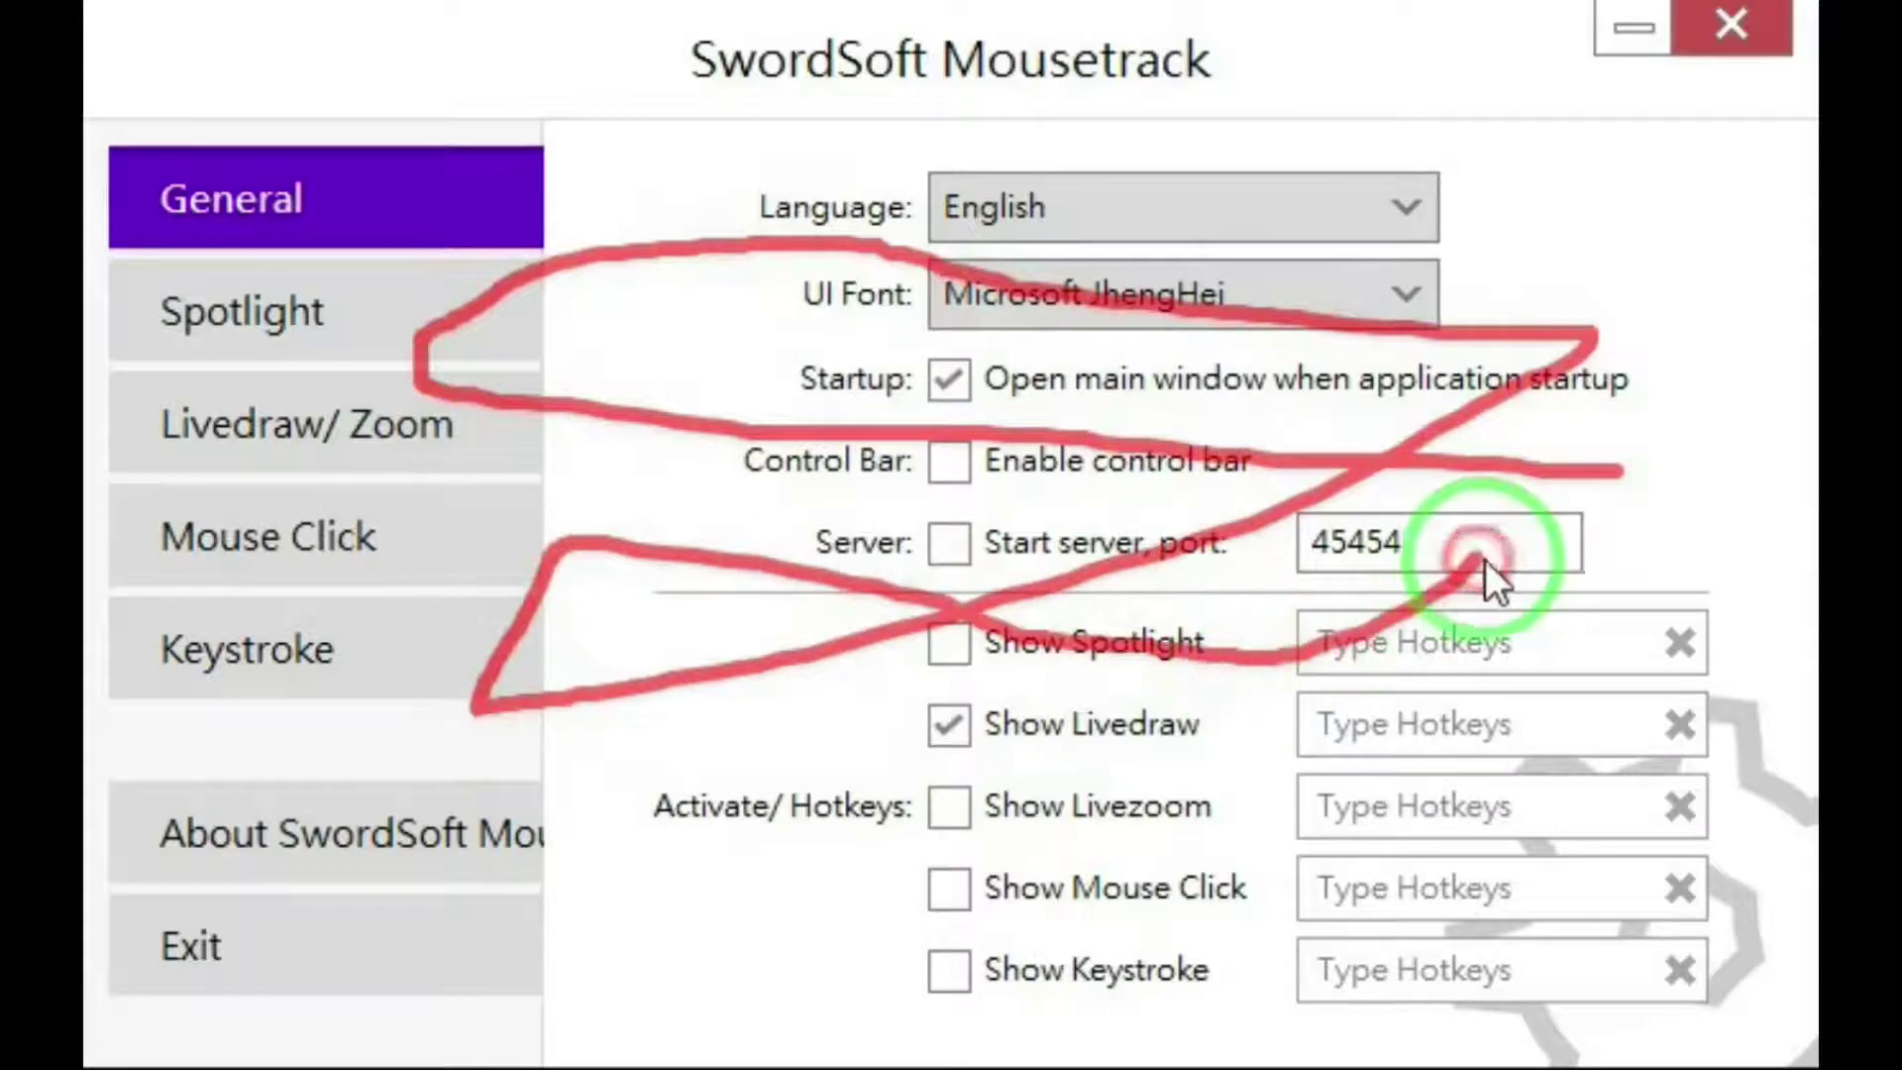
right_click(1584, 217)
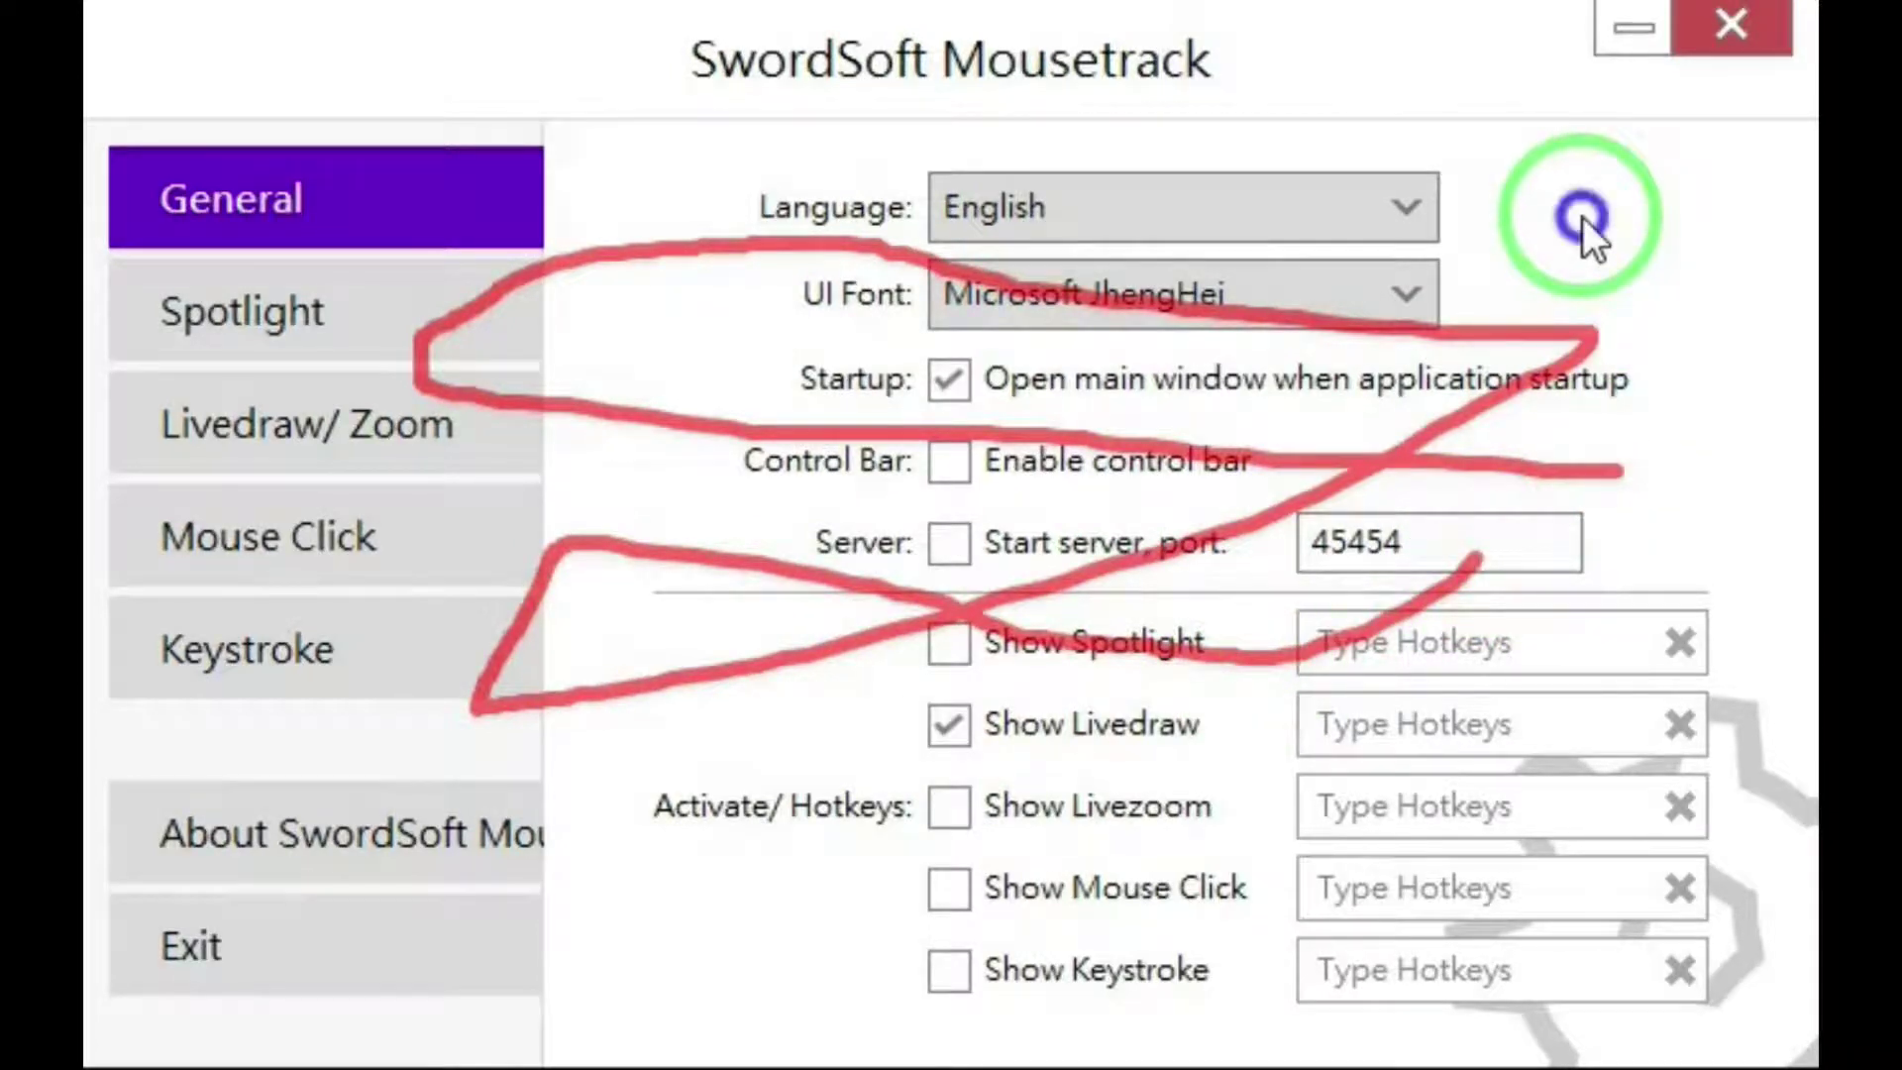
Switch Livezoom on and off, and enable Show Mouse Click to test its effect on empty areas of the window
left_click(951, 803)
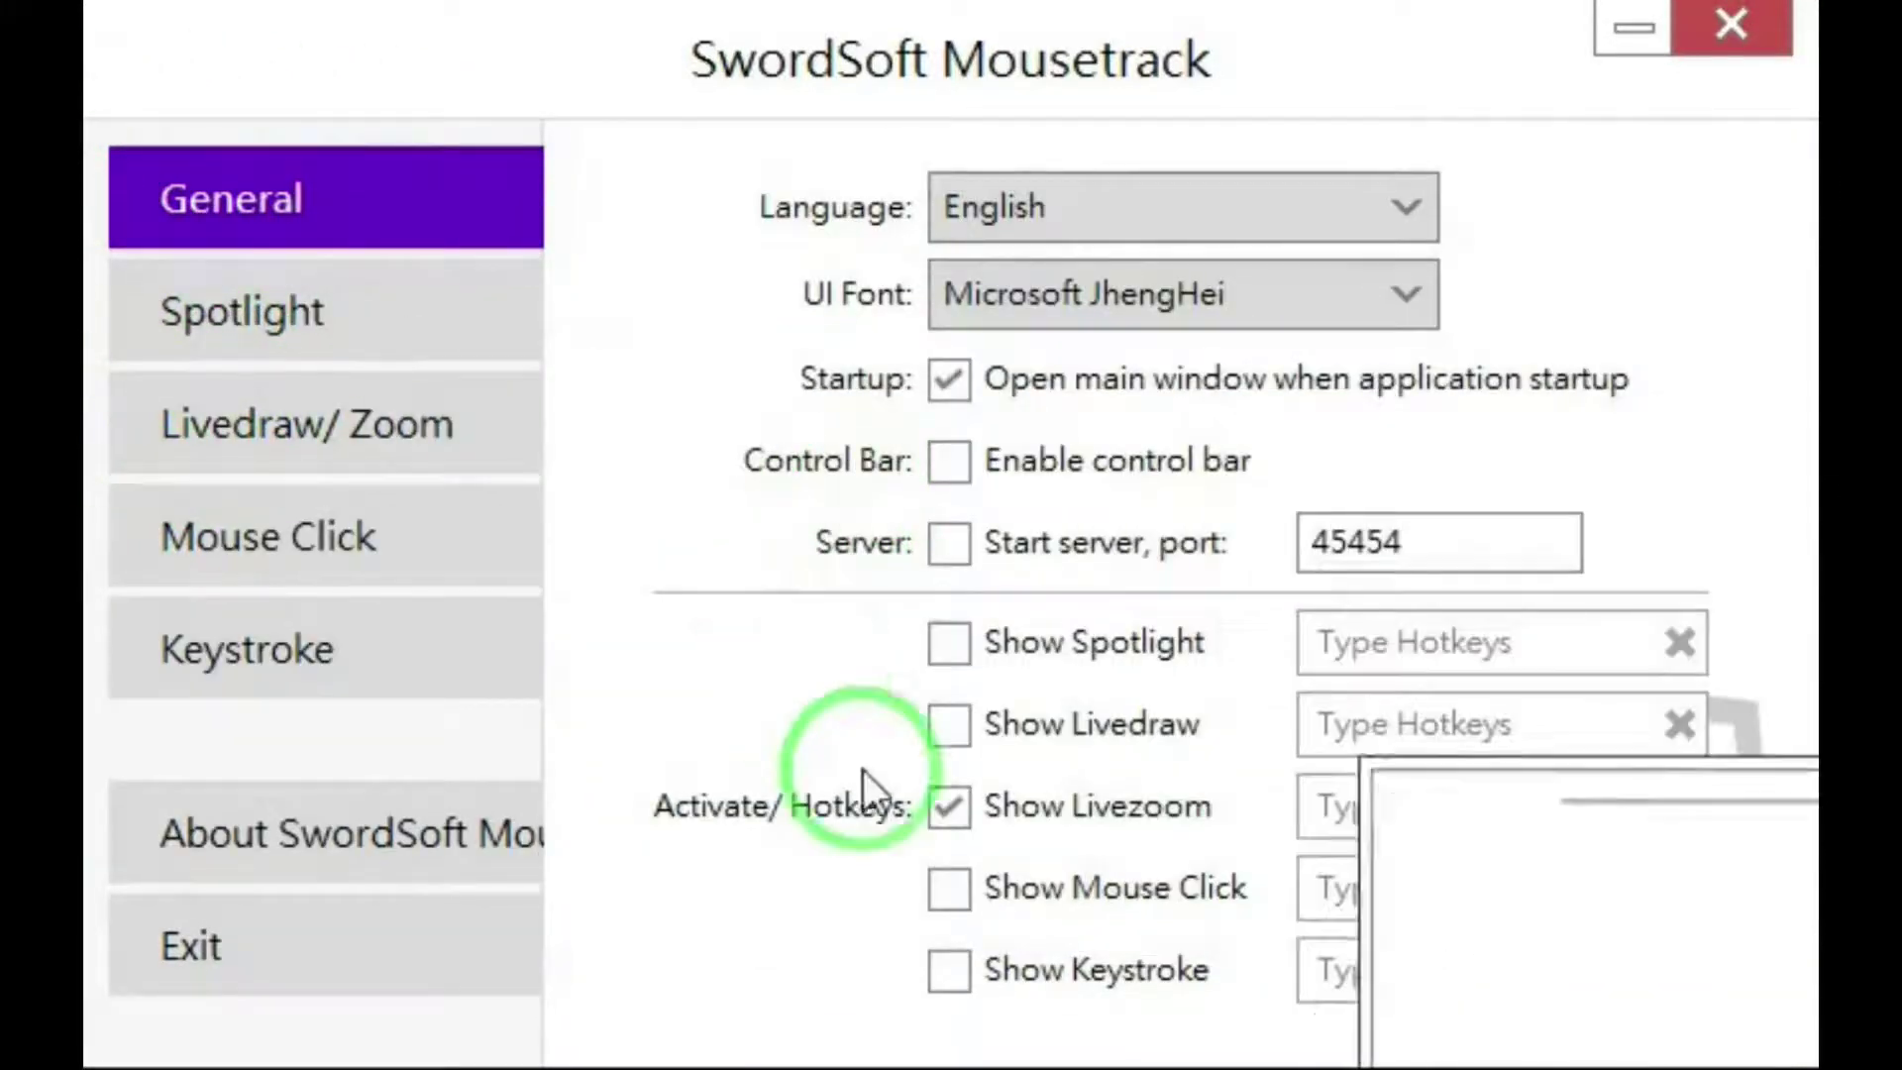
left_click(949, 803)
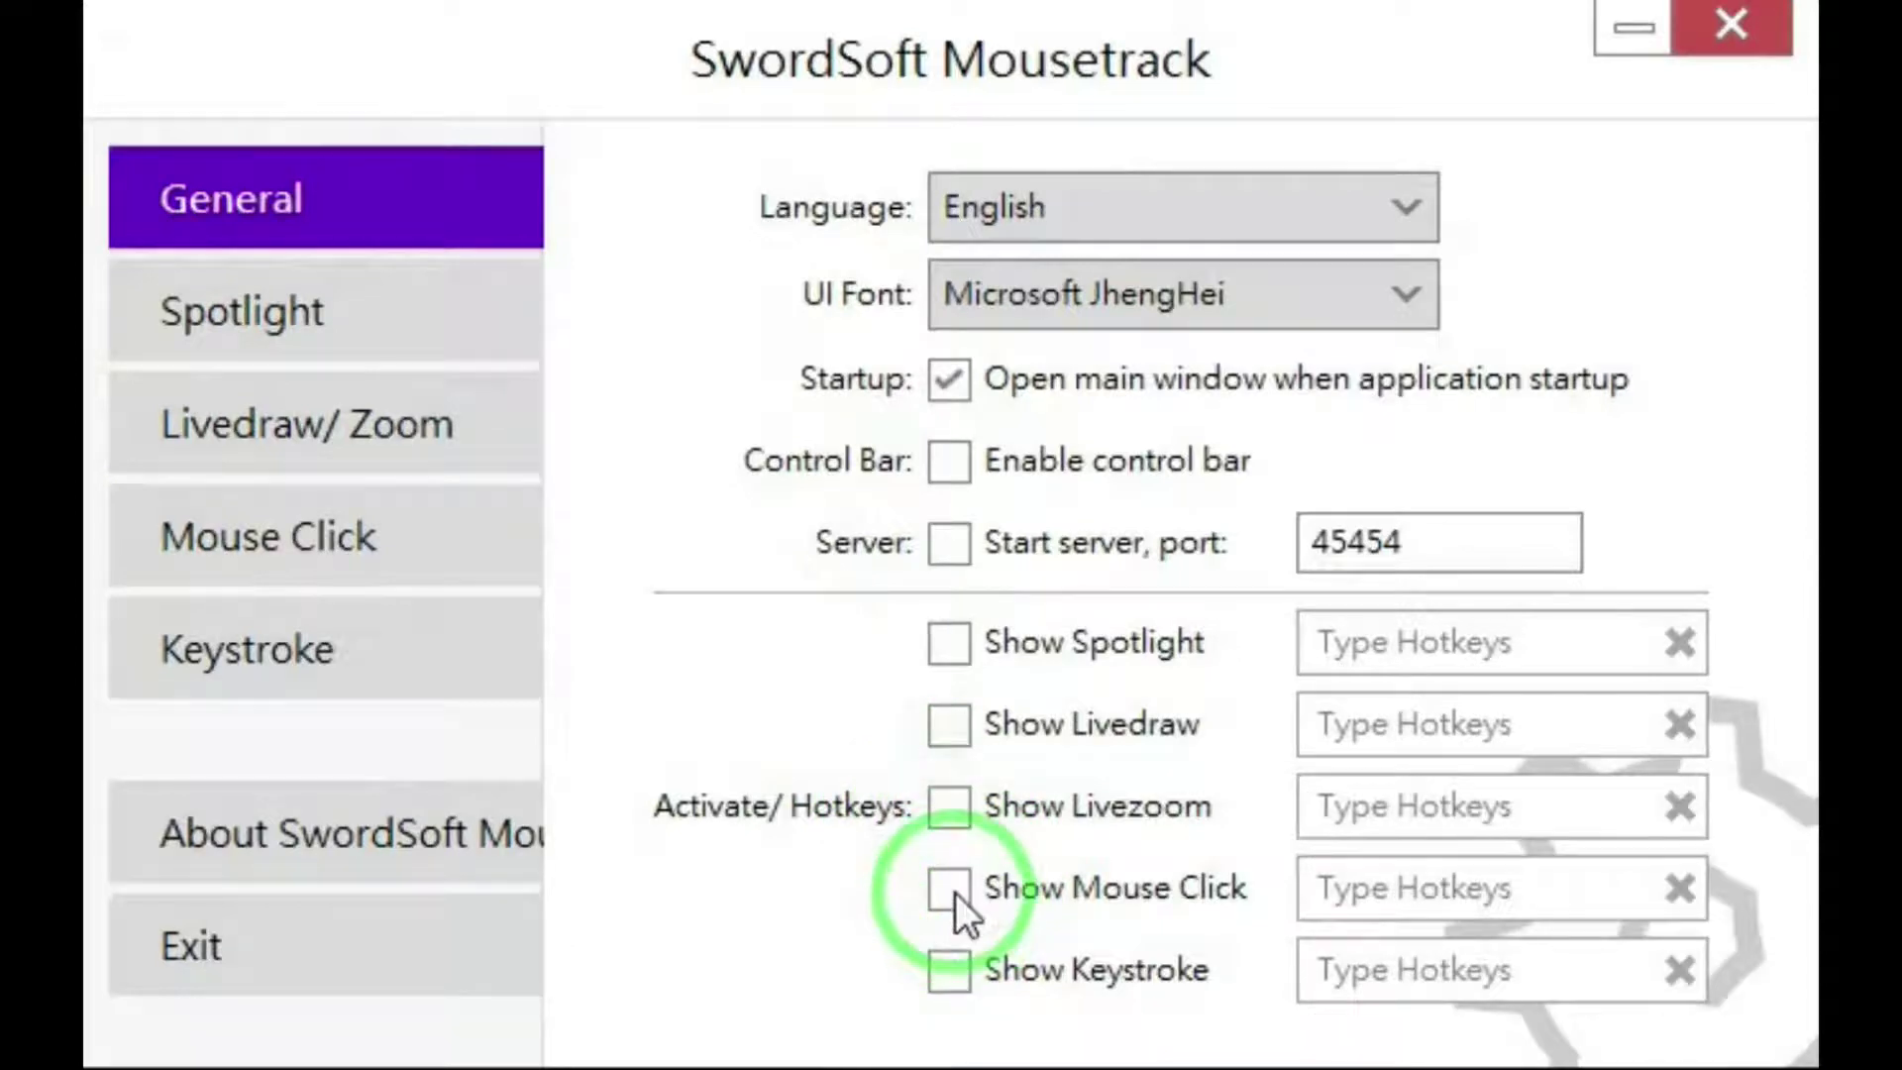
left_click(954, 892)
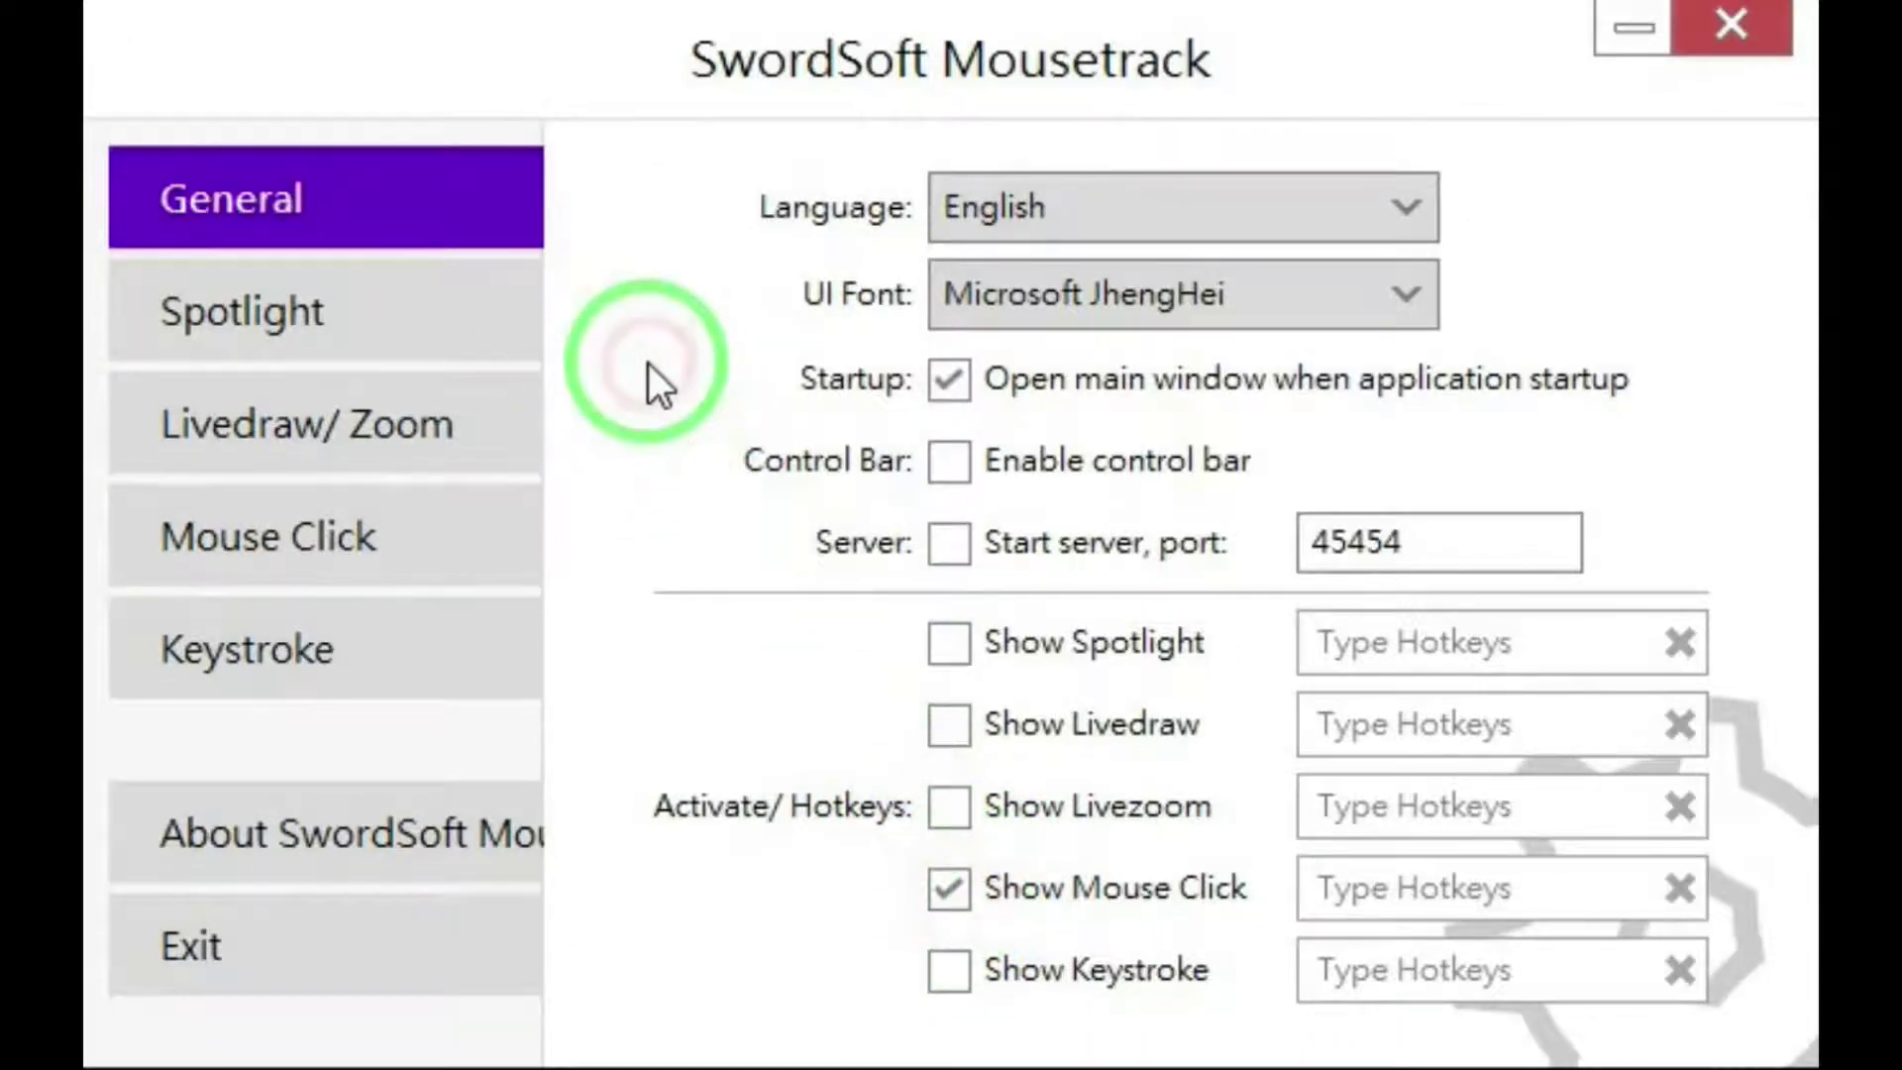
left_click(1713, 225)
left_click(780, 684)
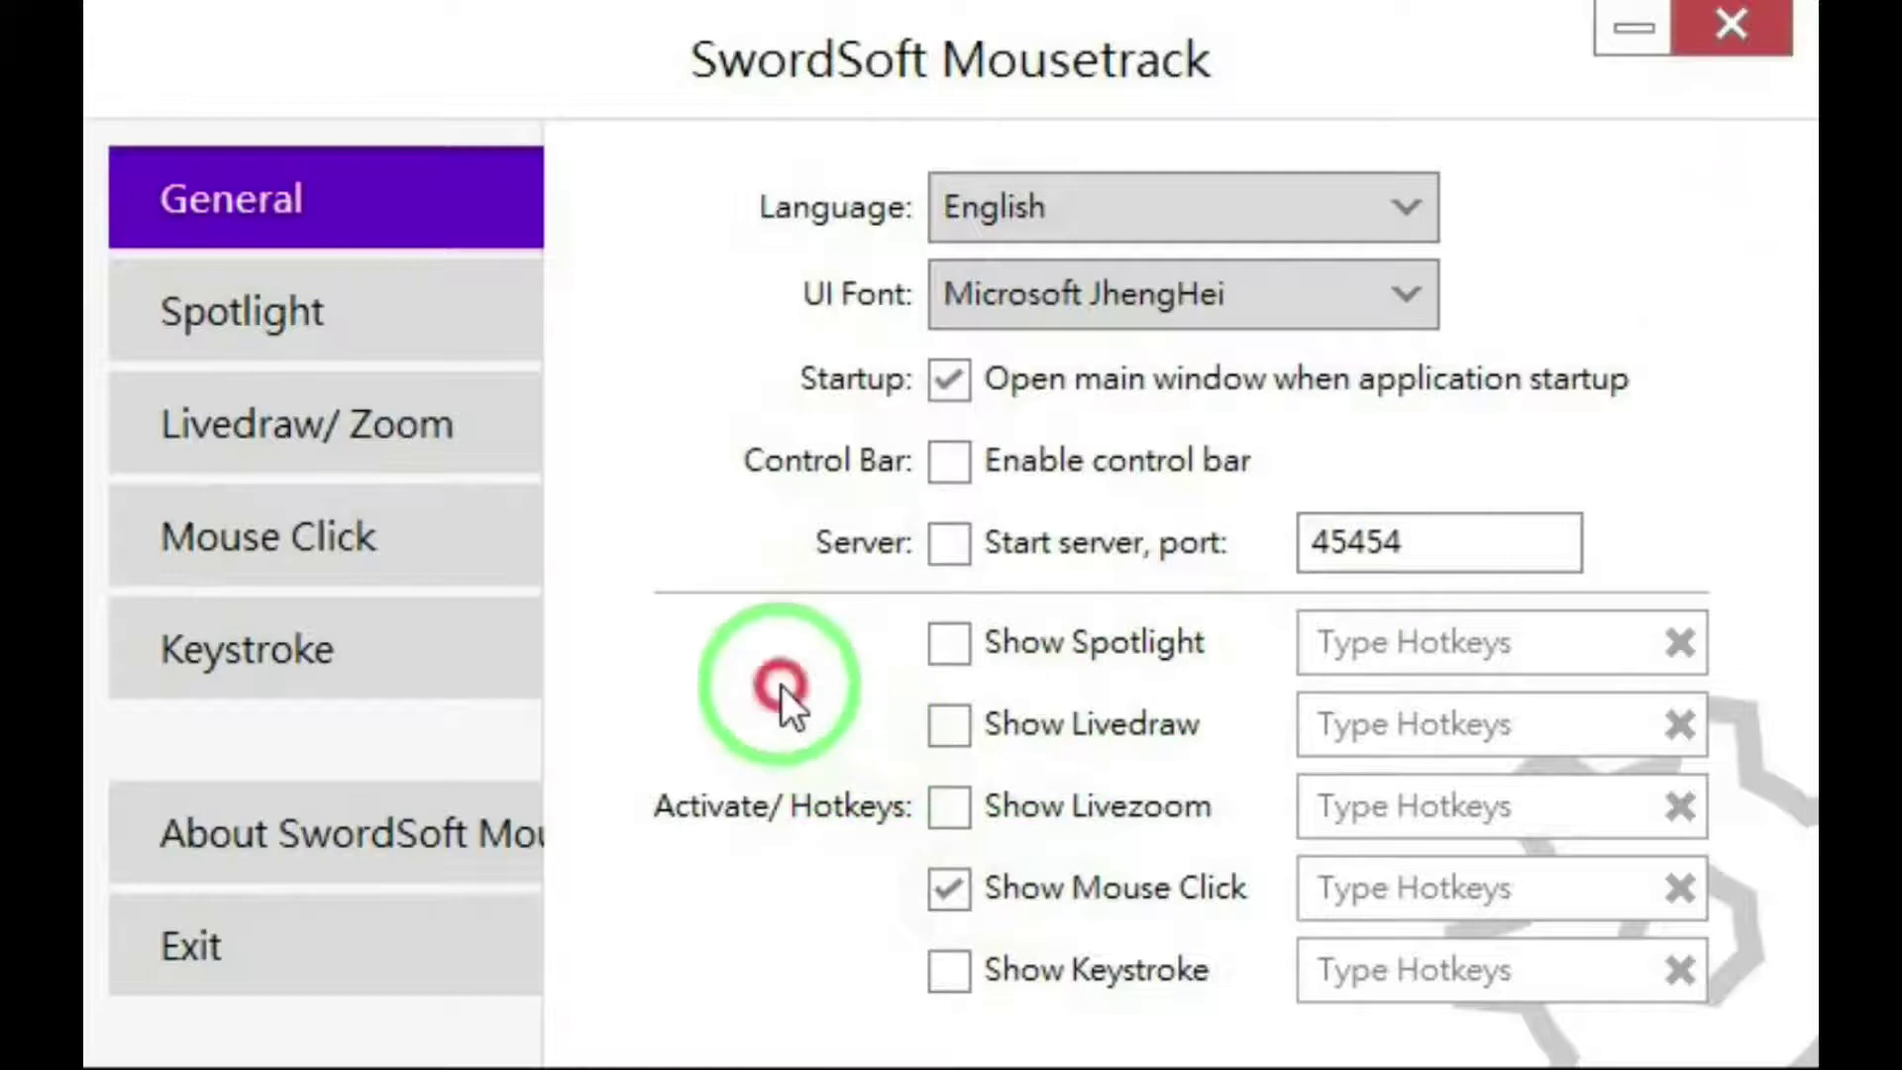
left_click(649, 352)
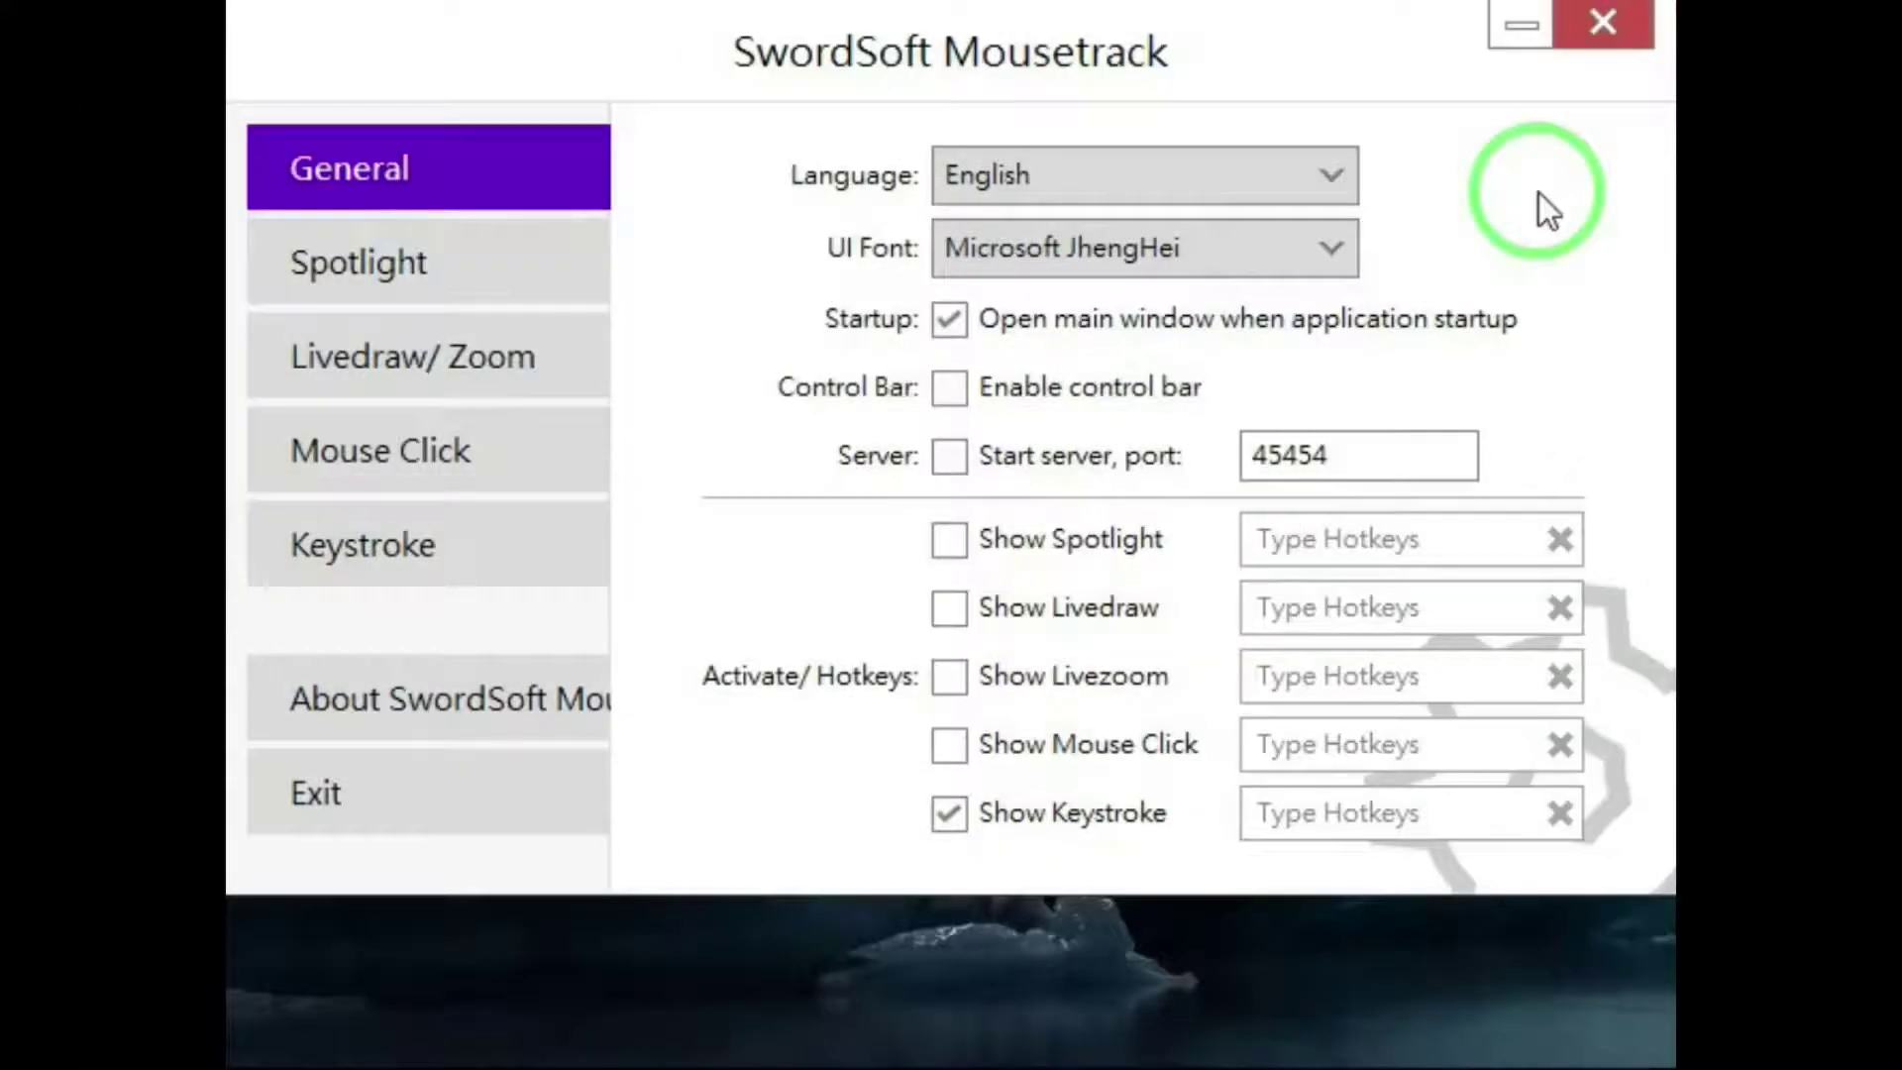
Test the keystroke display by entering the characters "jkl;jkl;"
key("j")
key("k")
key("l")
key("semicolon")
key("j")
key("k")
key("l")
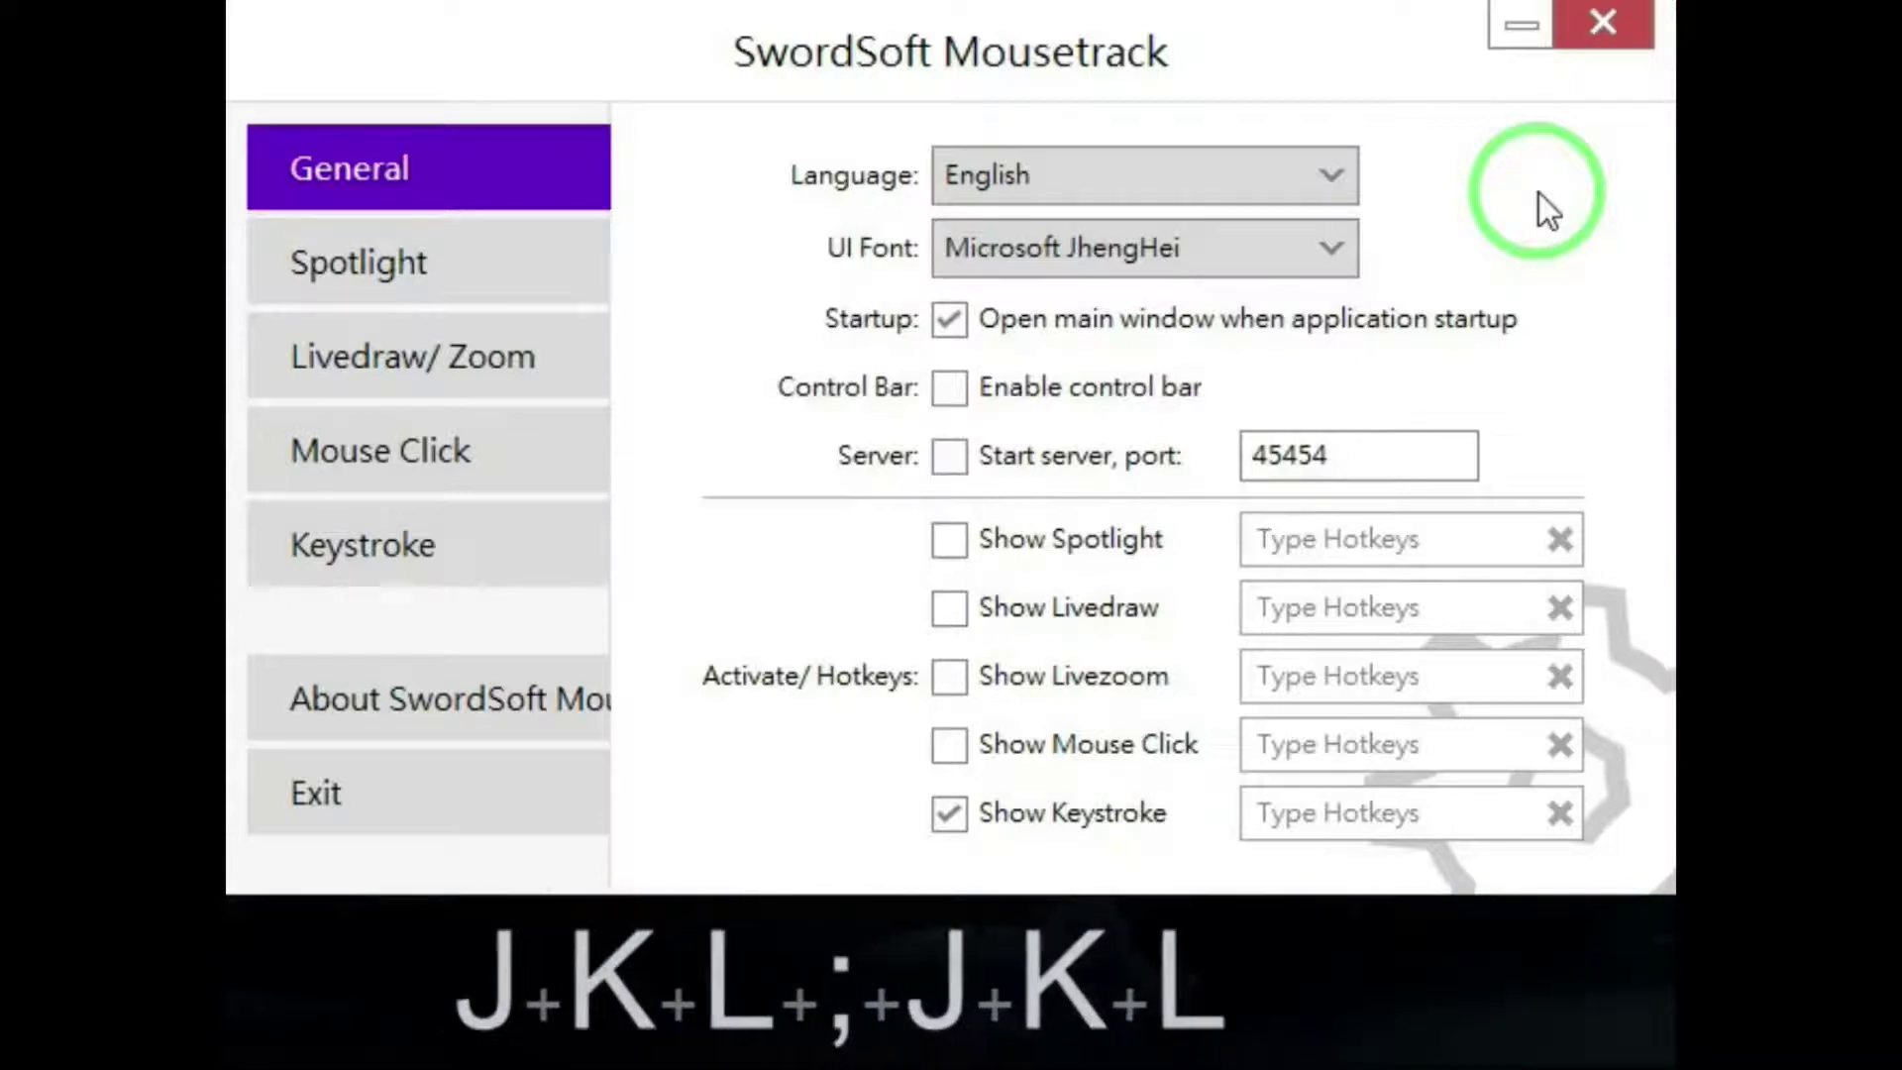
key("semicolon")
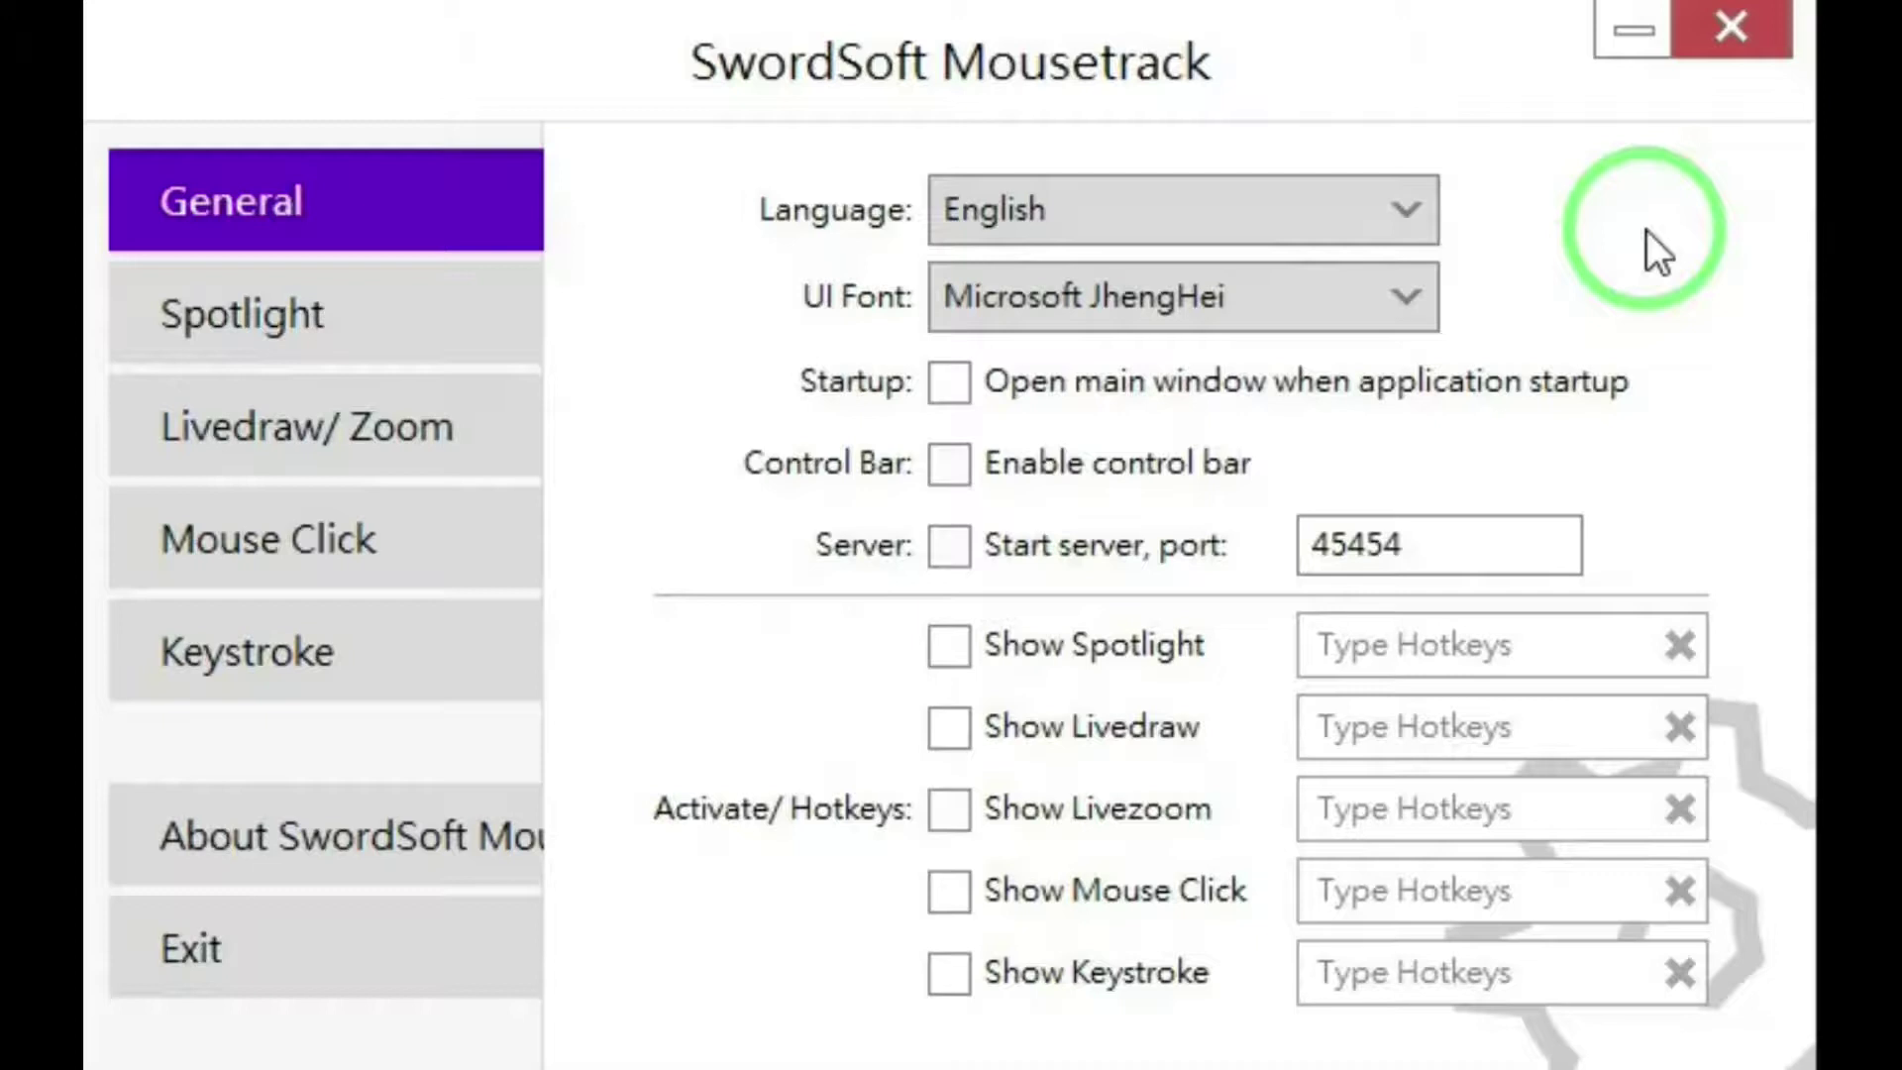
Review the Spotlight, Livedraw/Zoom and Mouse Click settings pages
left_click(222, 309)
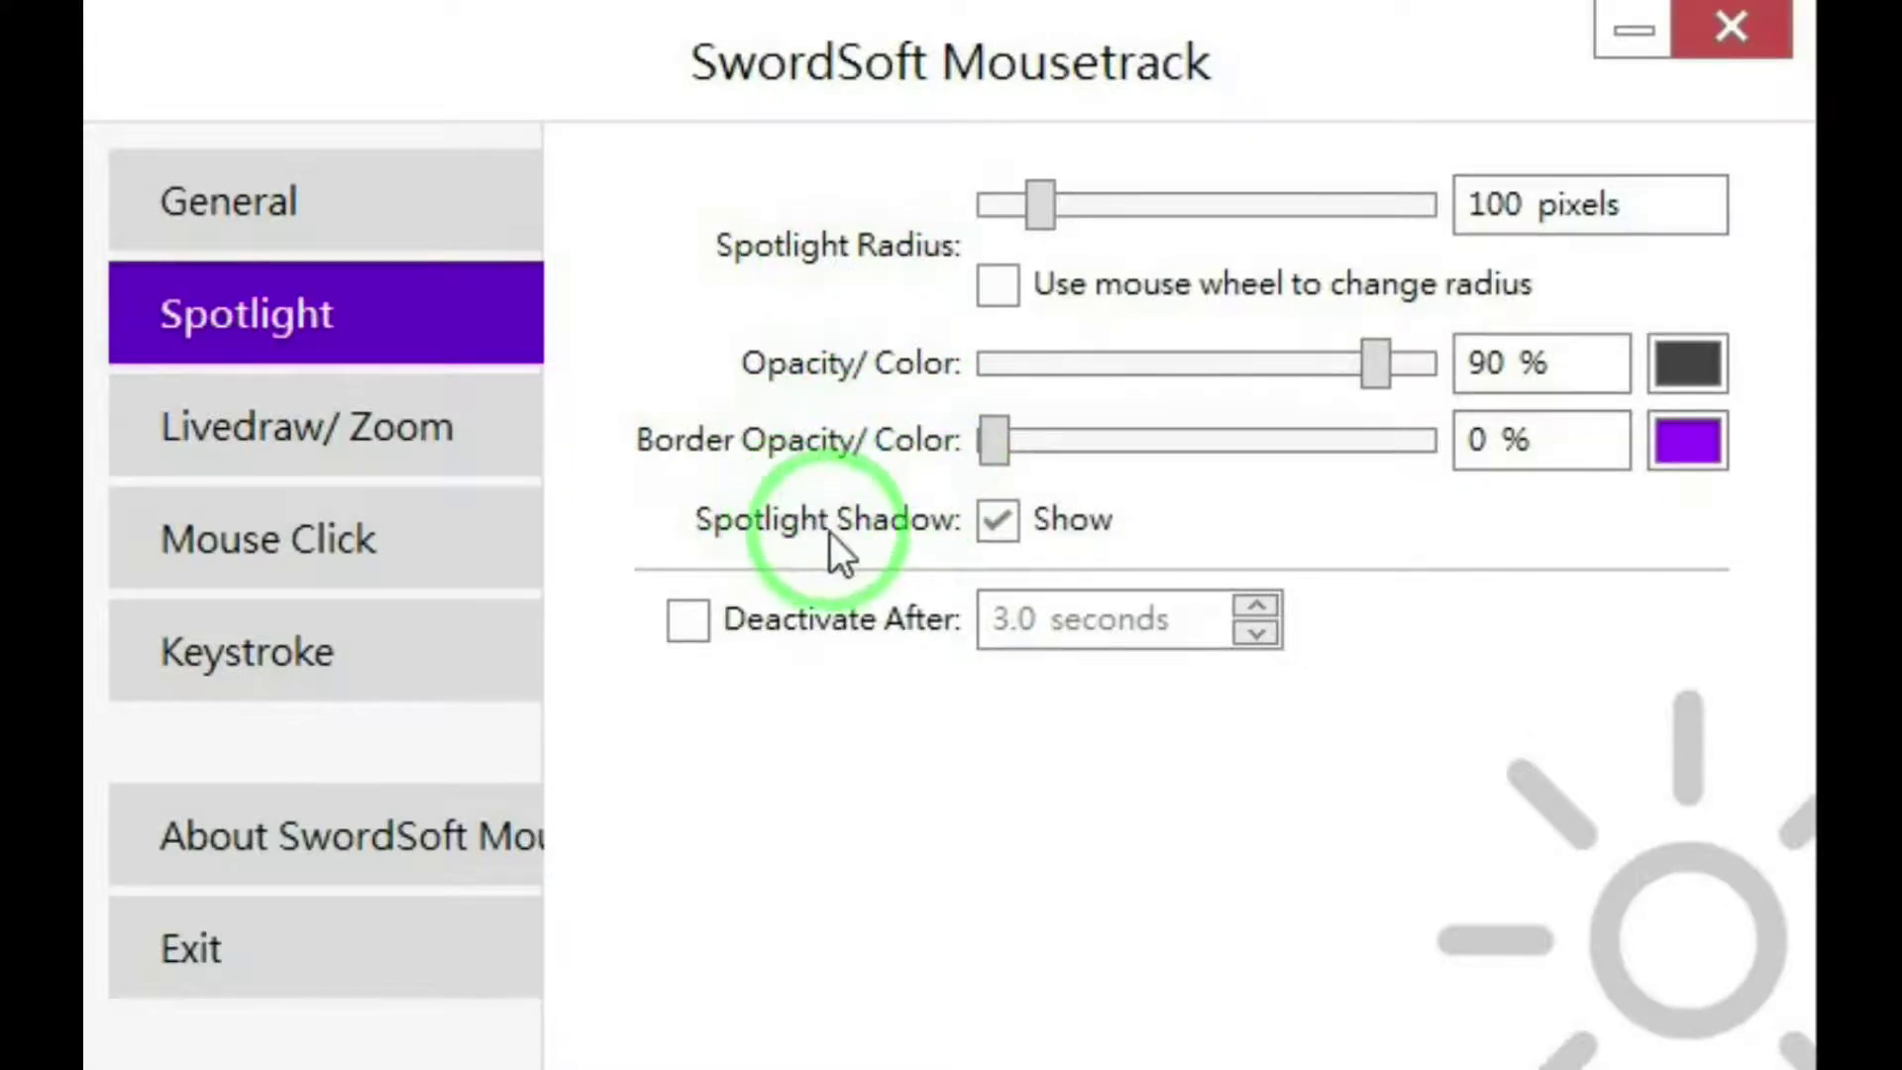
left_click(325, 426)
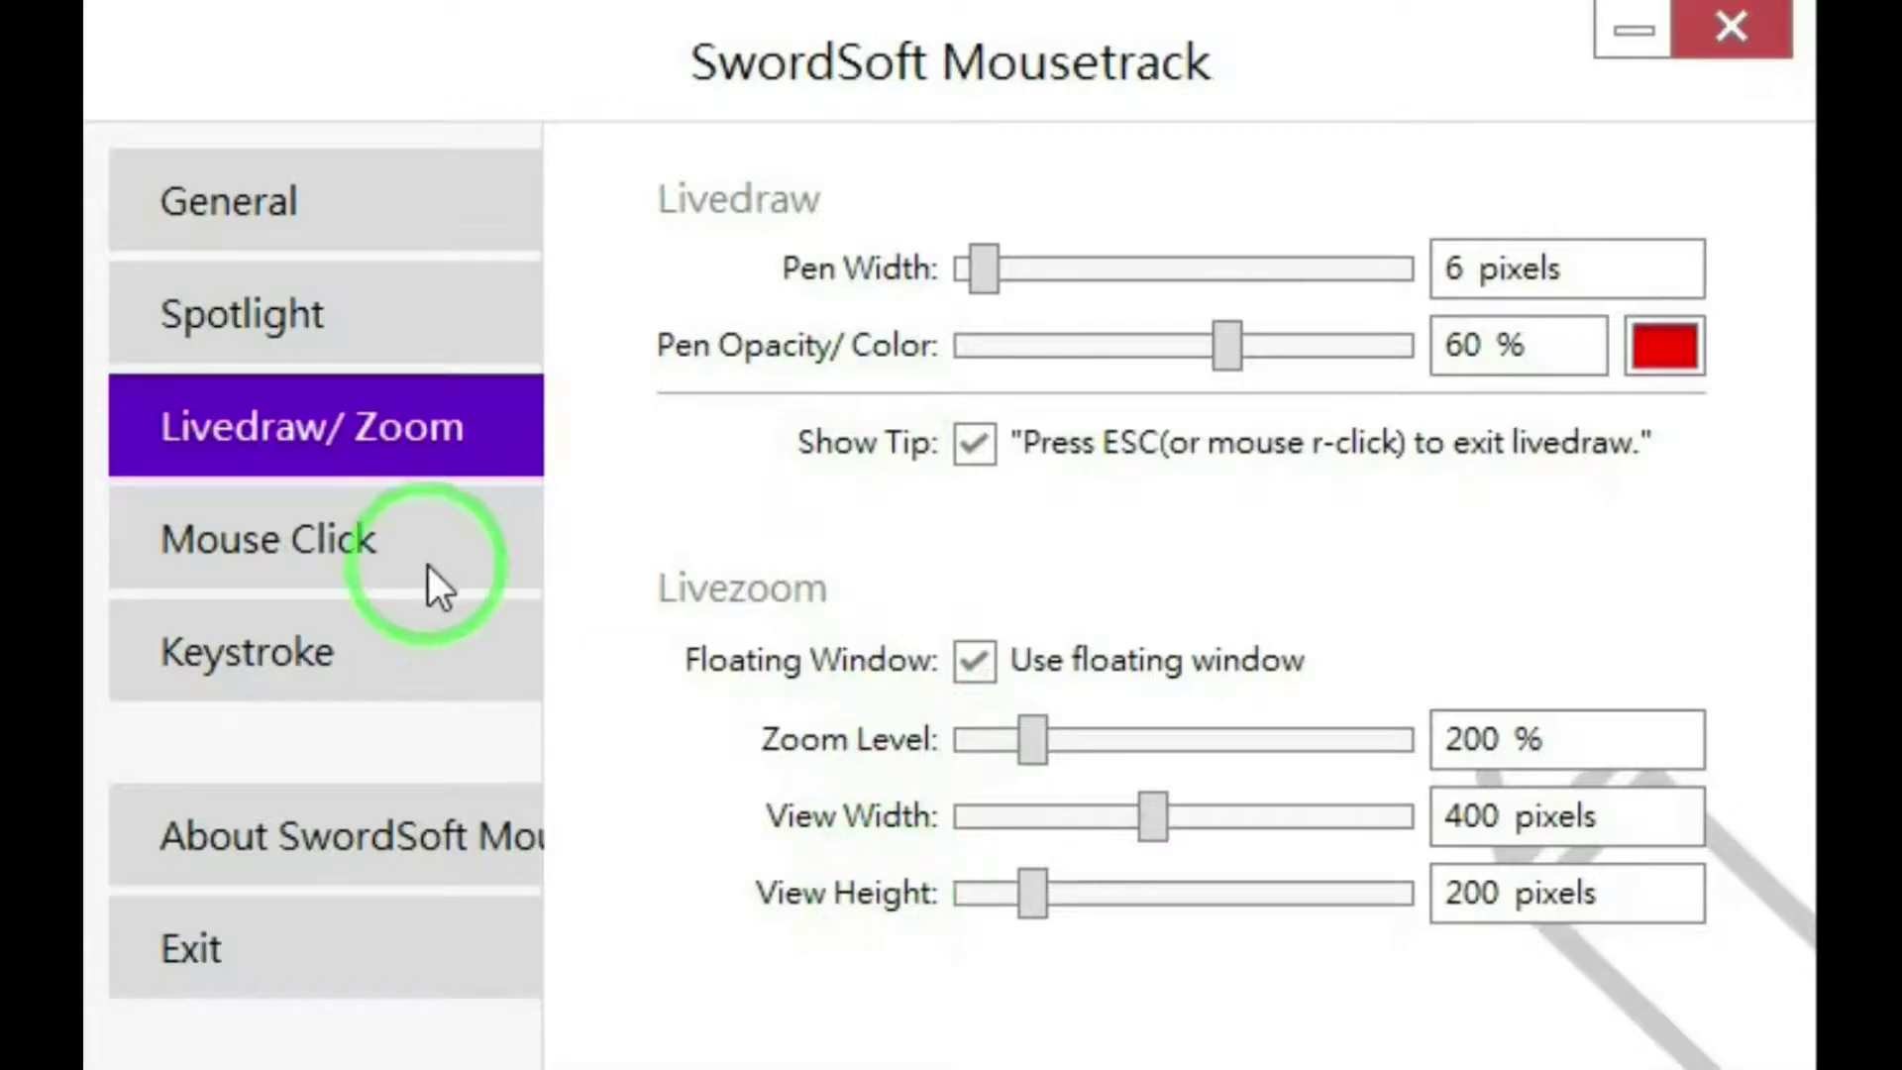
left_click(384, 555)
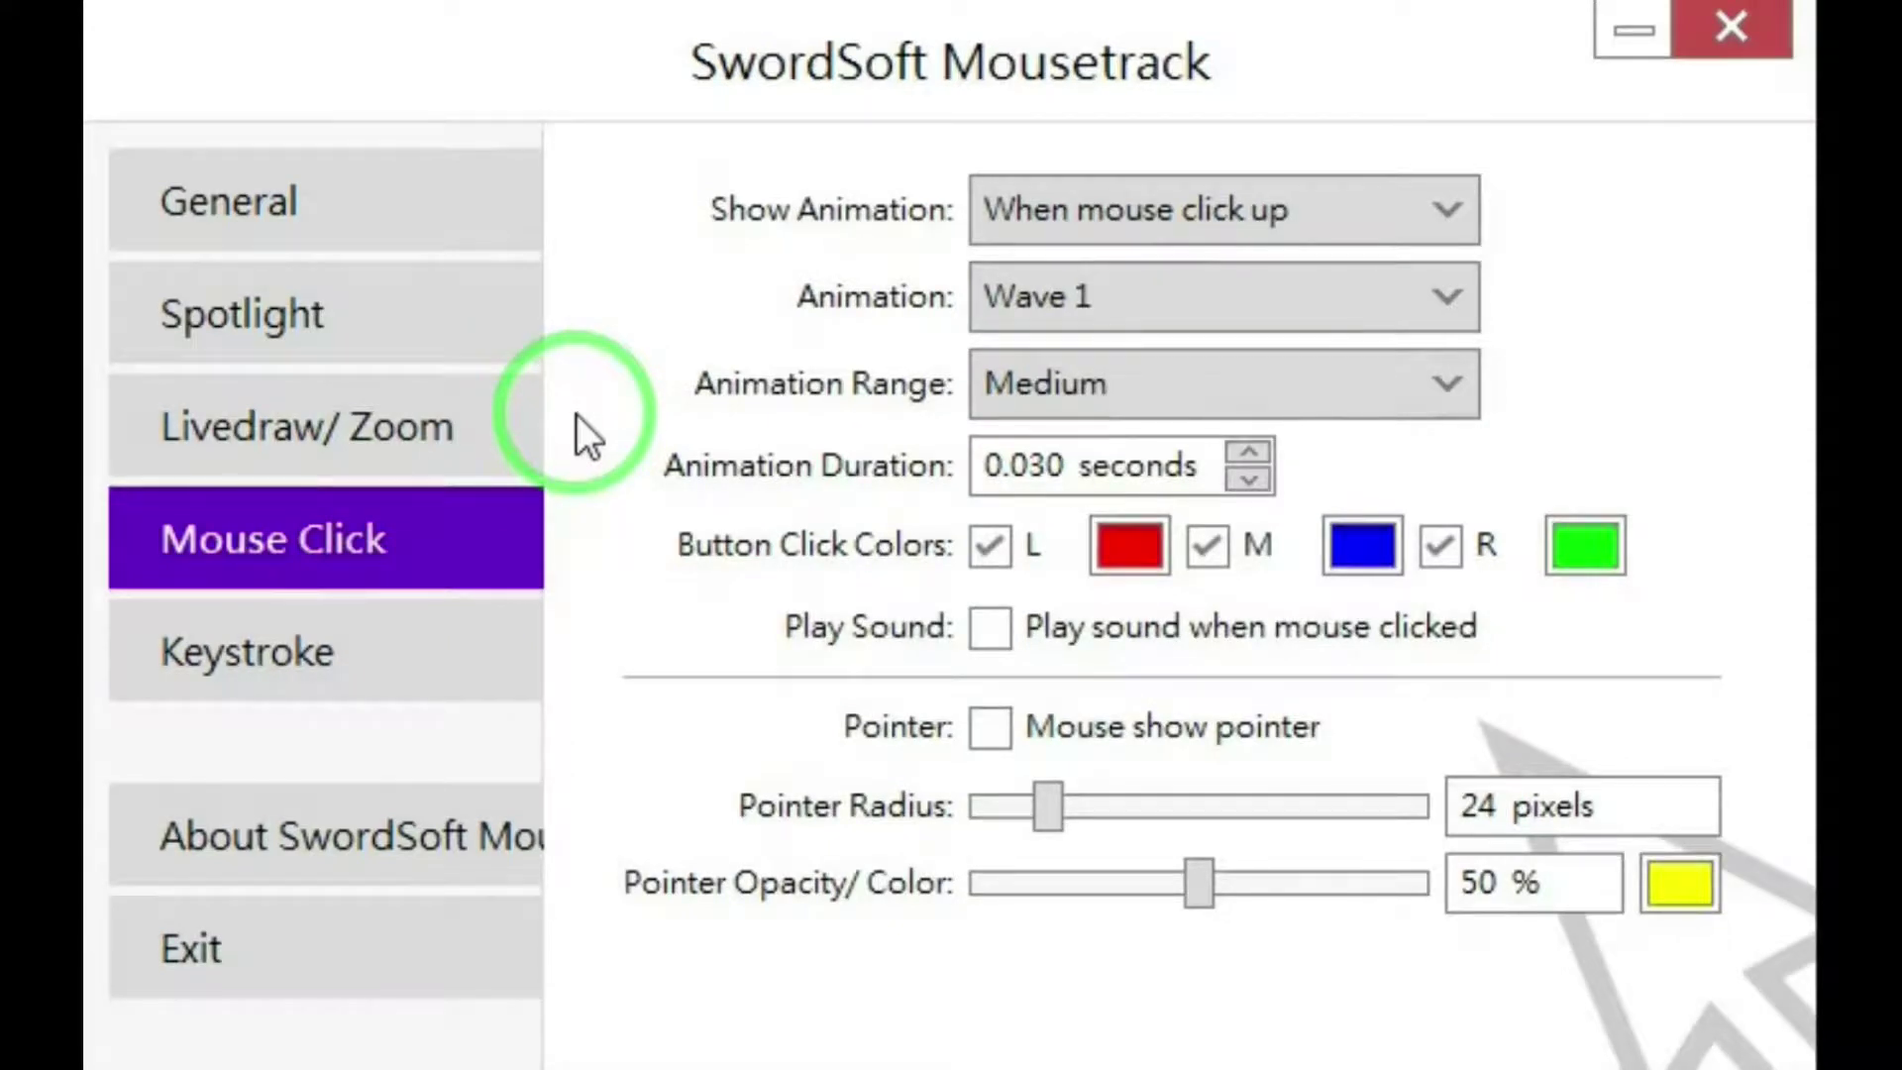
Enable Show Mouse Click in the general settings and return to the Mouse Click settings
left_click(228, 188)
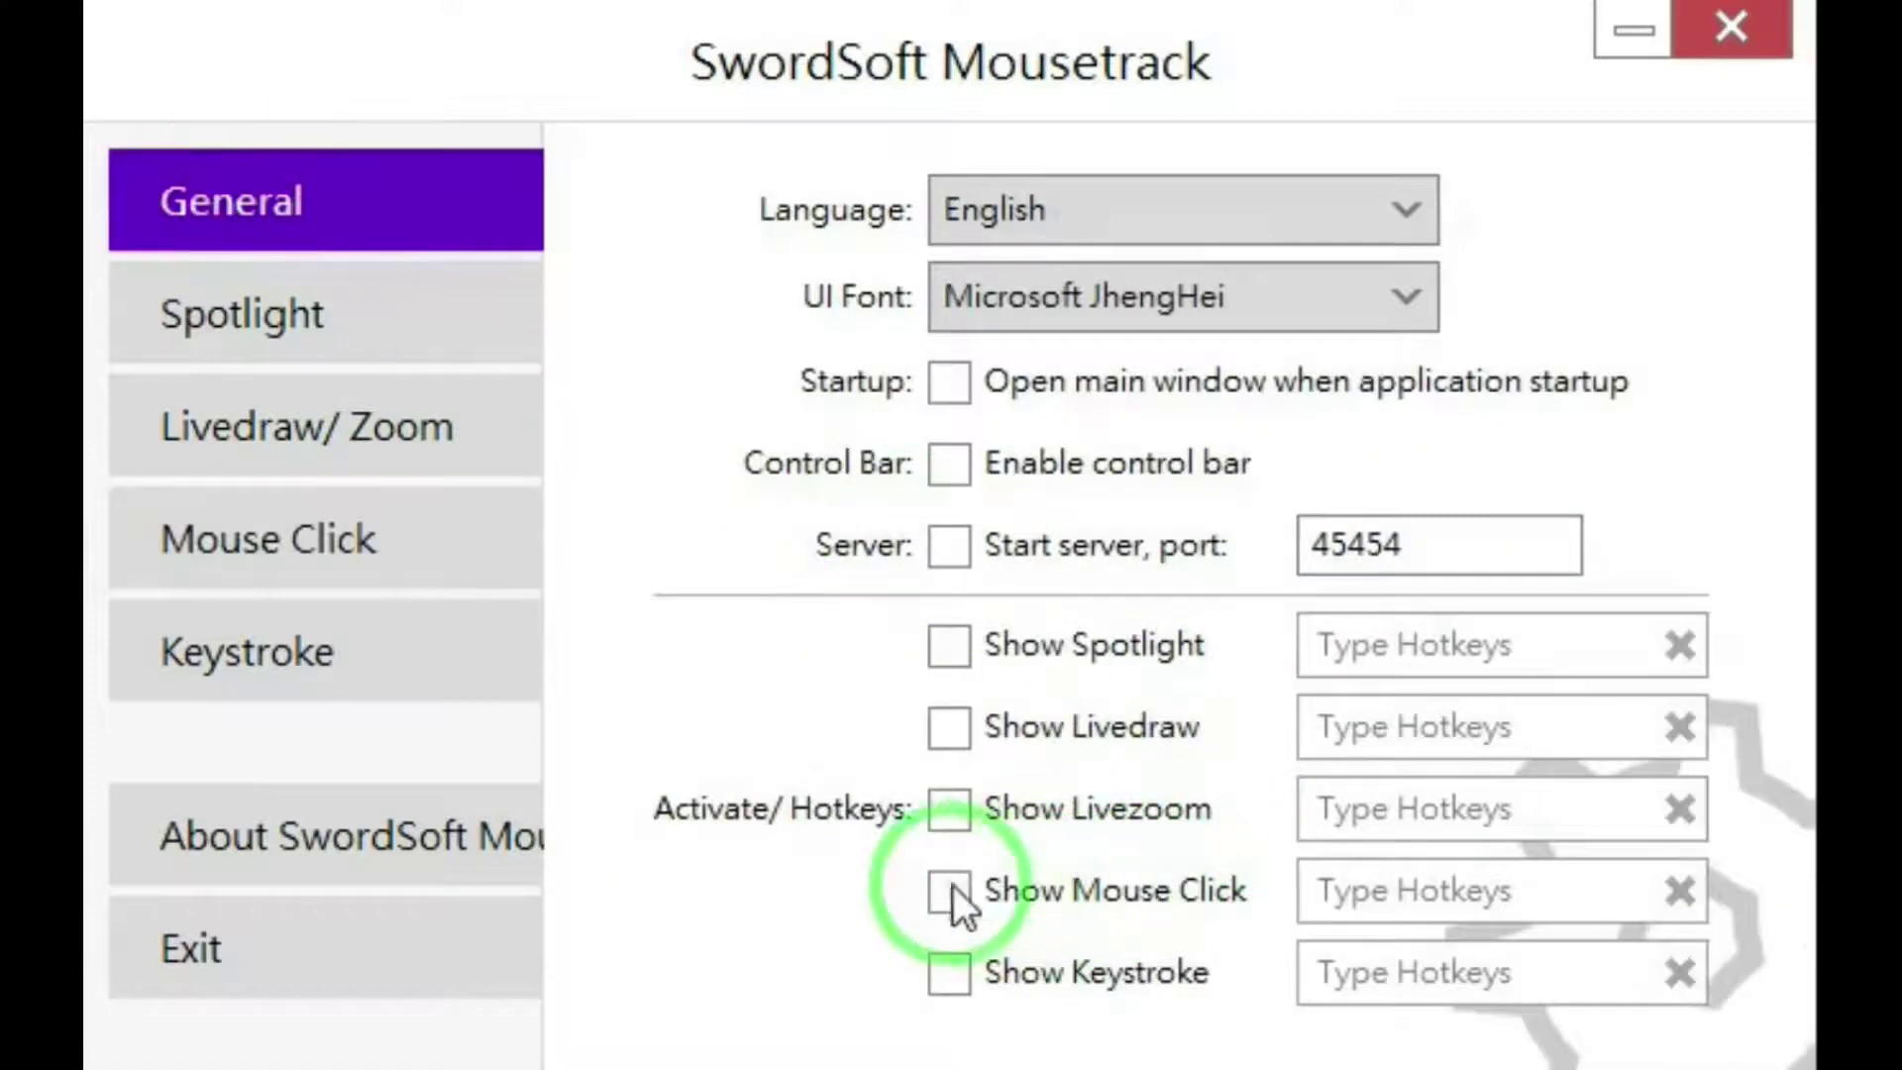
left_click(946, 890)
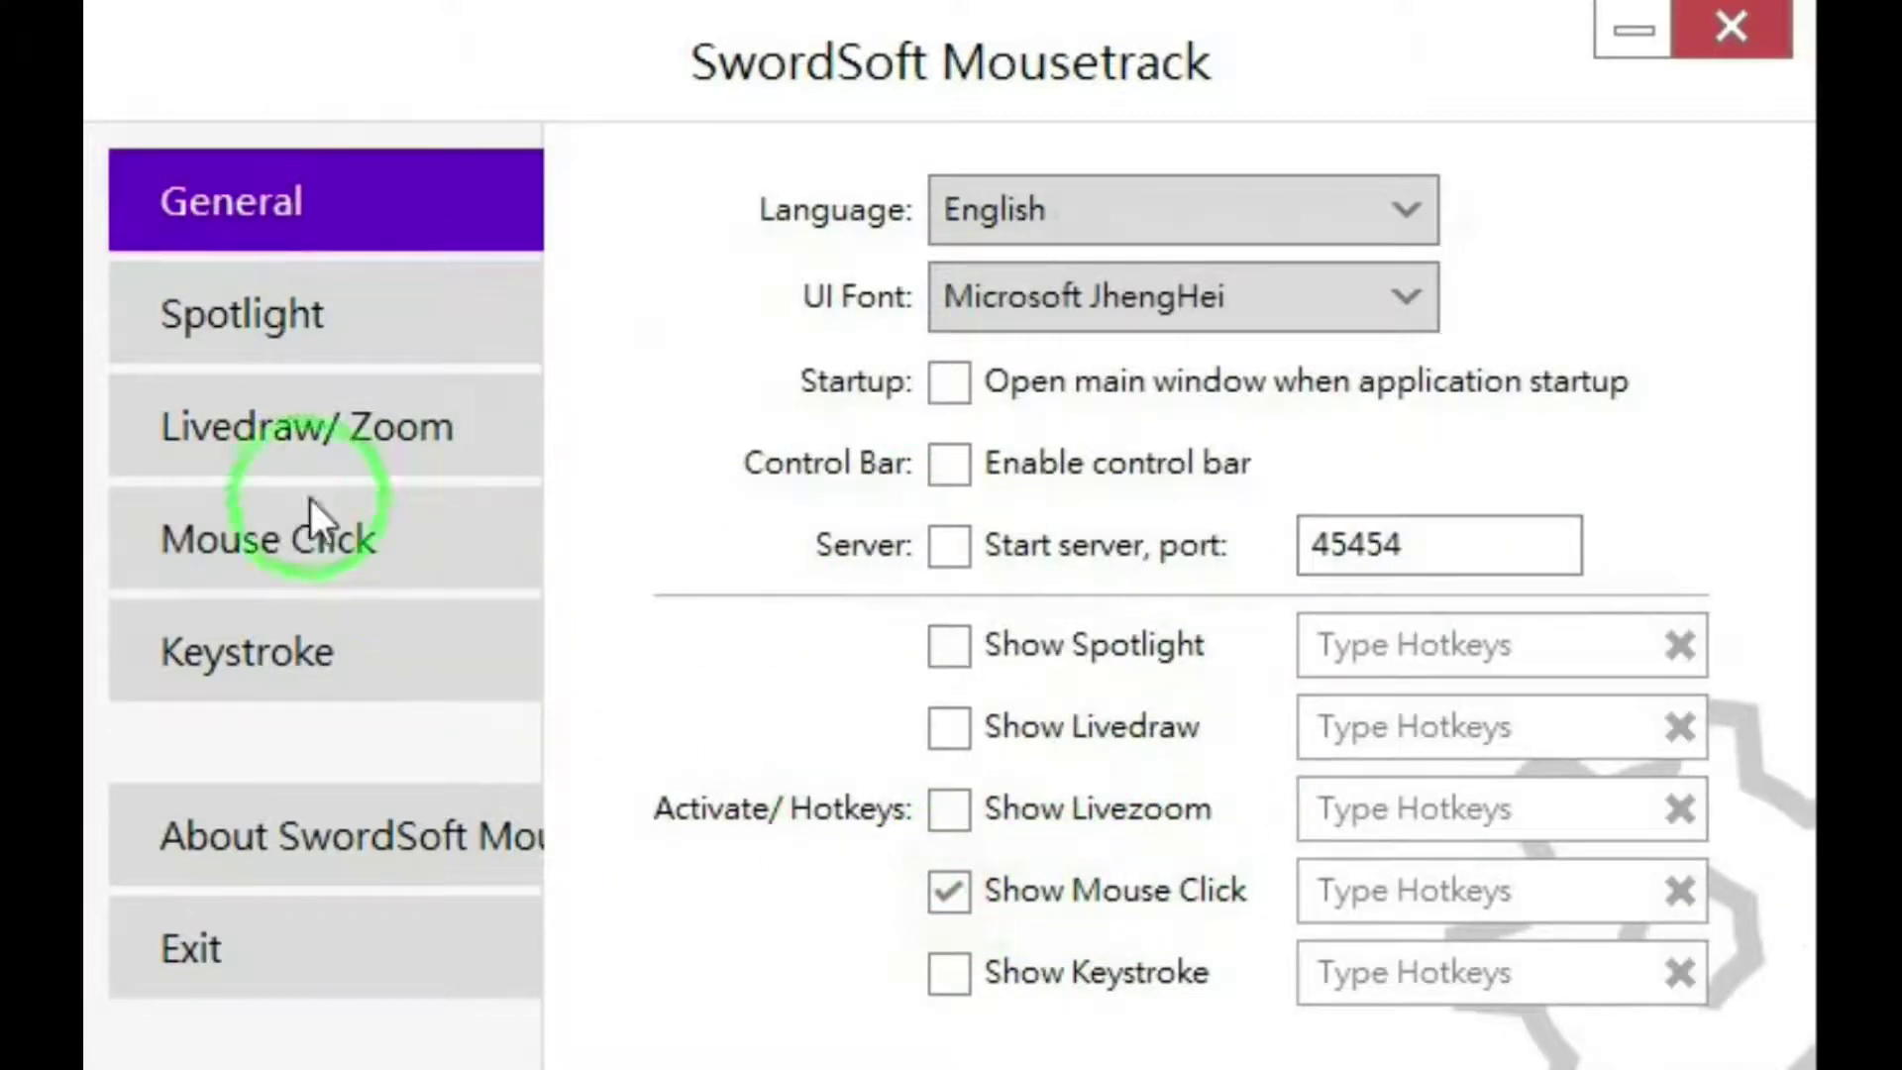
left_click(297, 523)
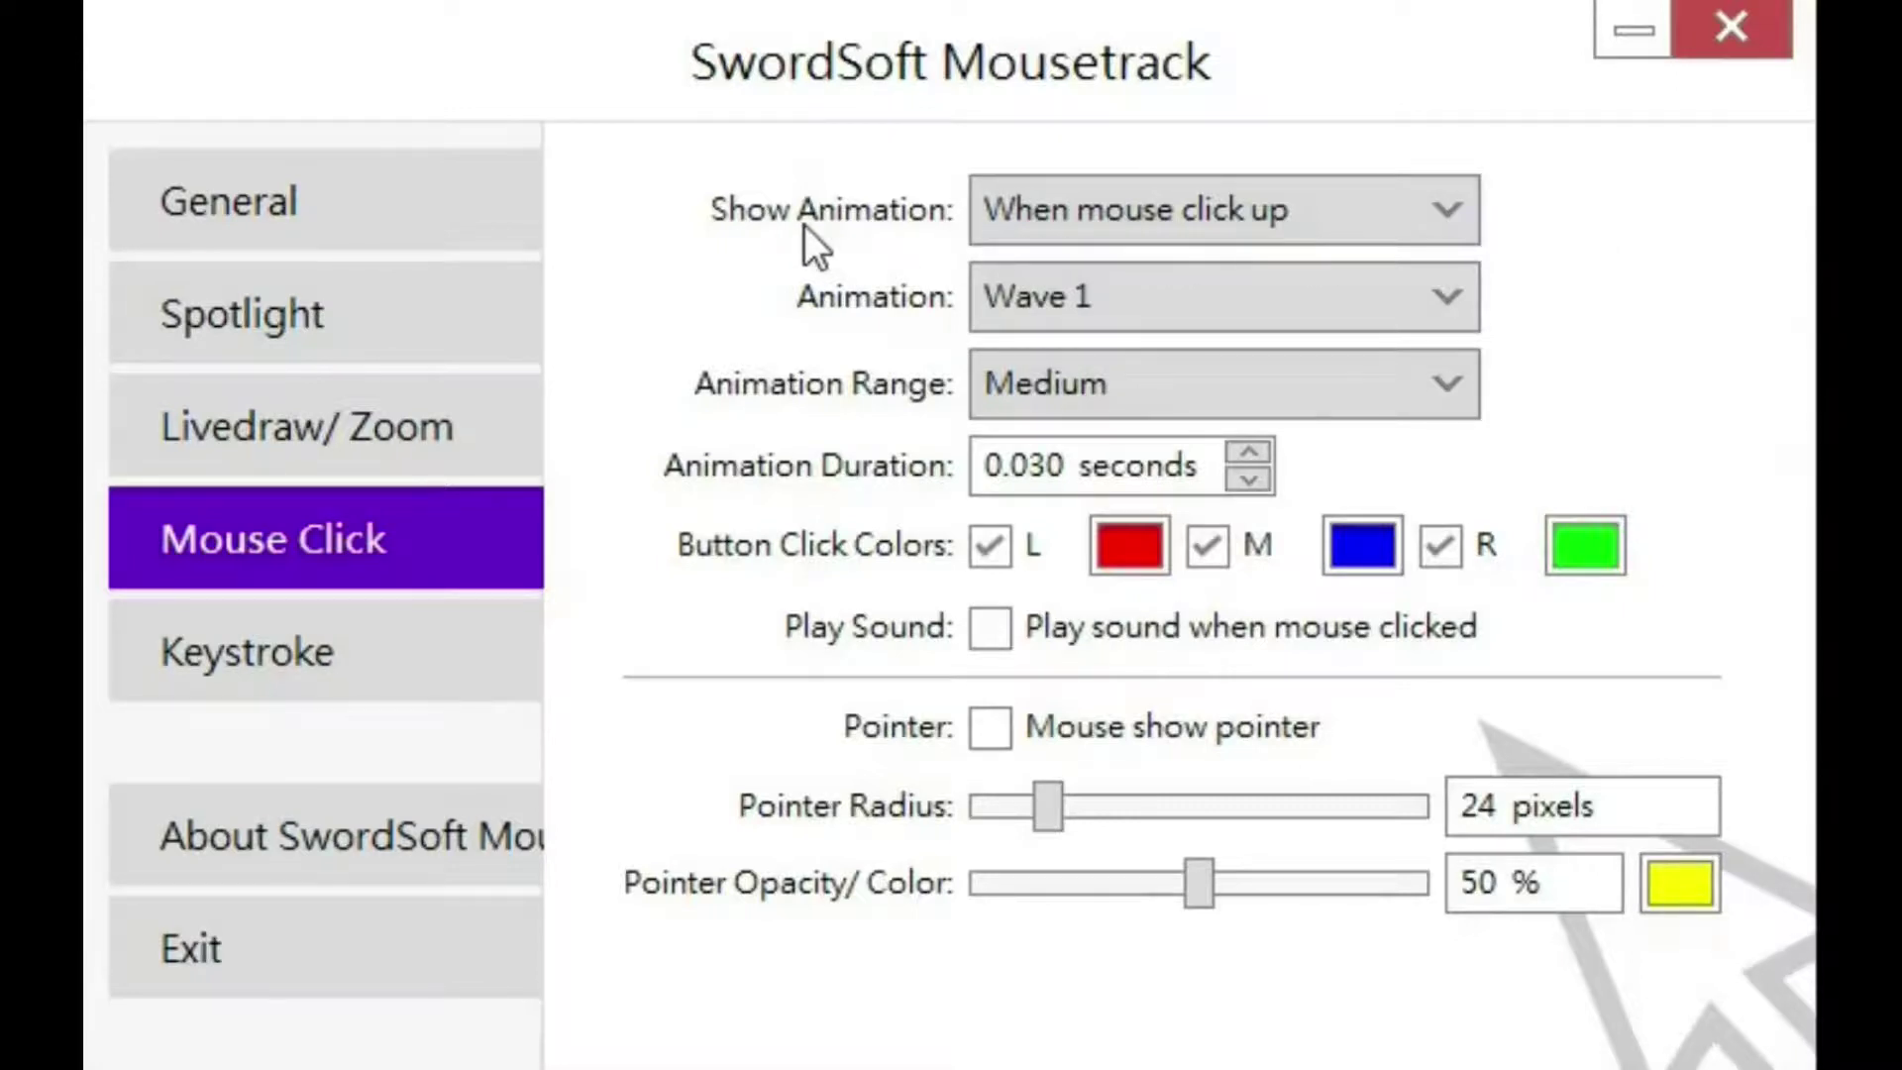
Try showing the animation on mouse click down and on mouse click up, with a test click for each
left_click(1459, 211)
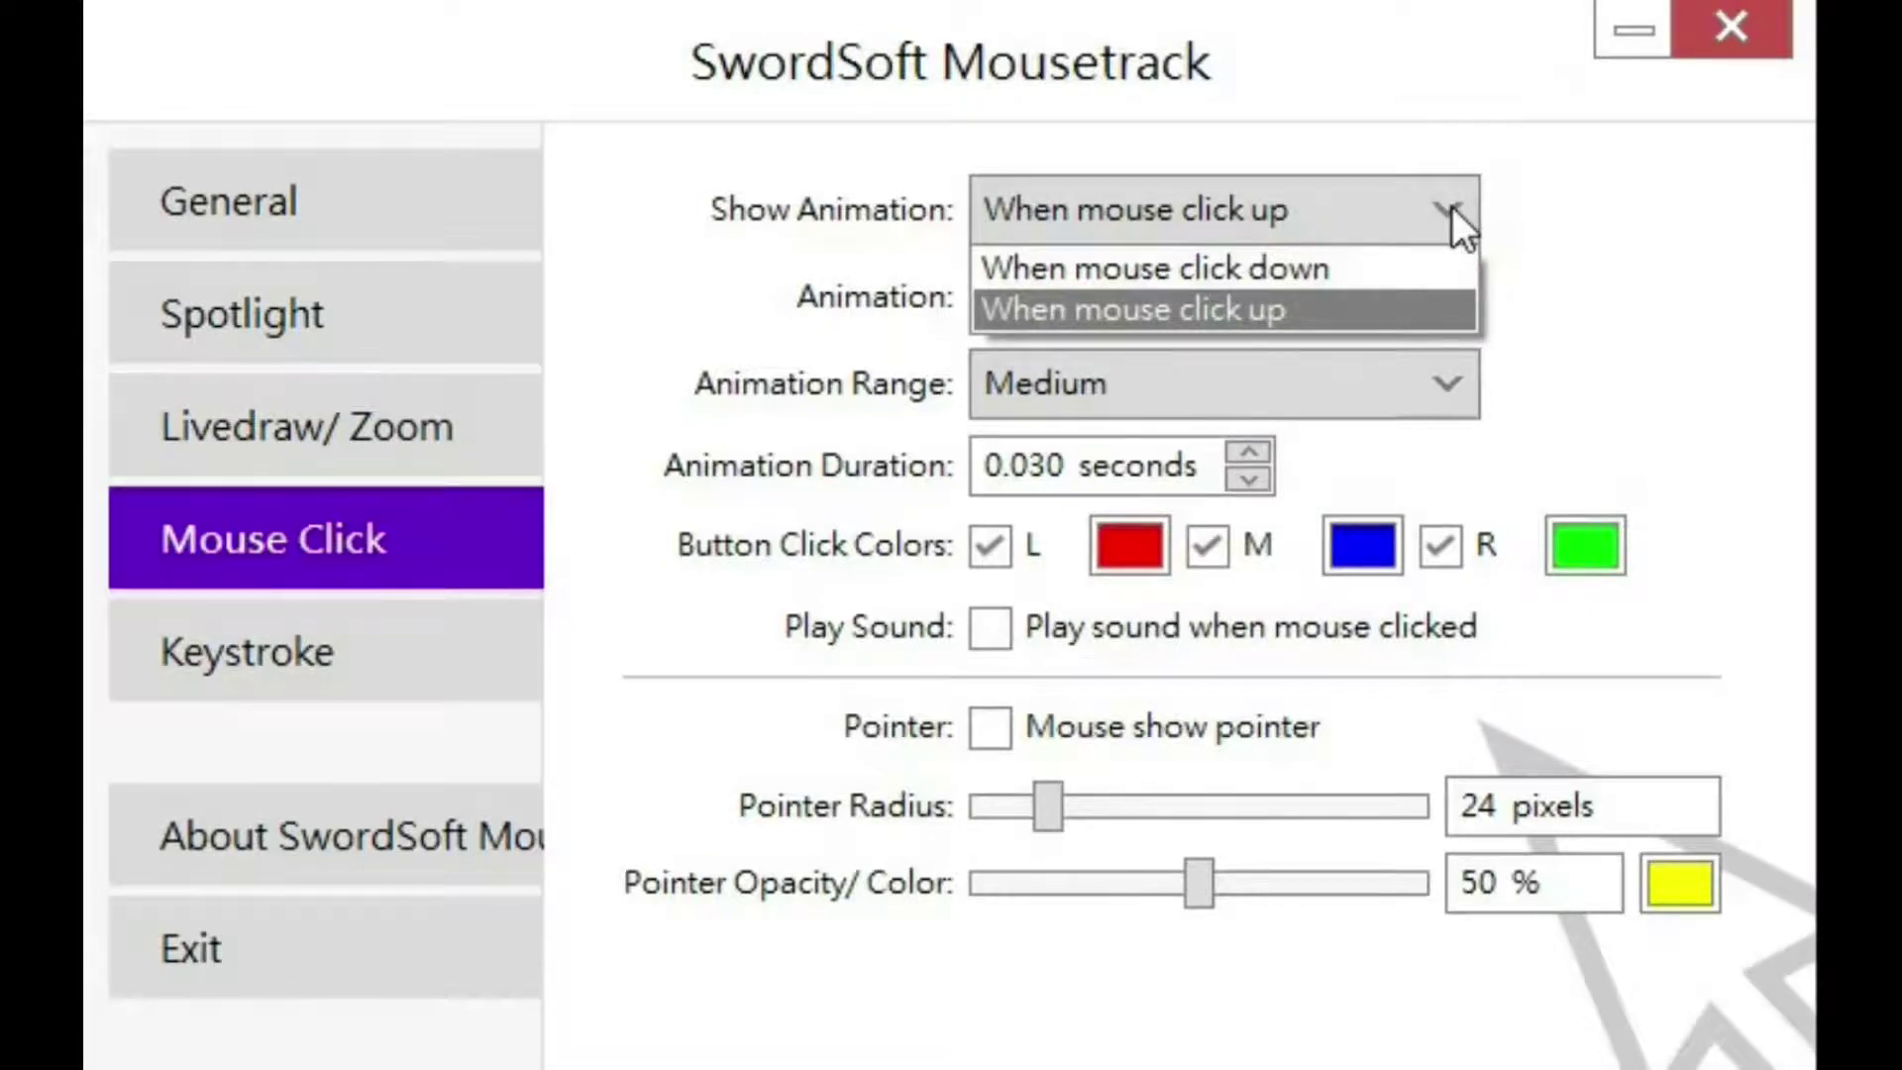
left_click(1345, 267)
left_click(1622, 236)
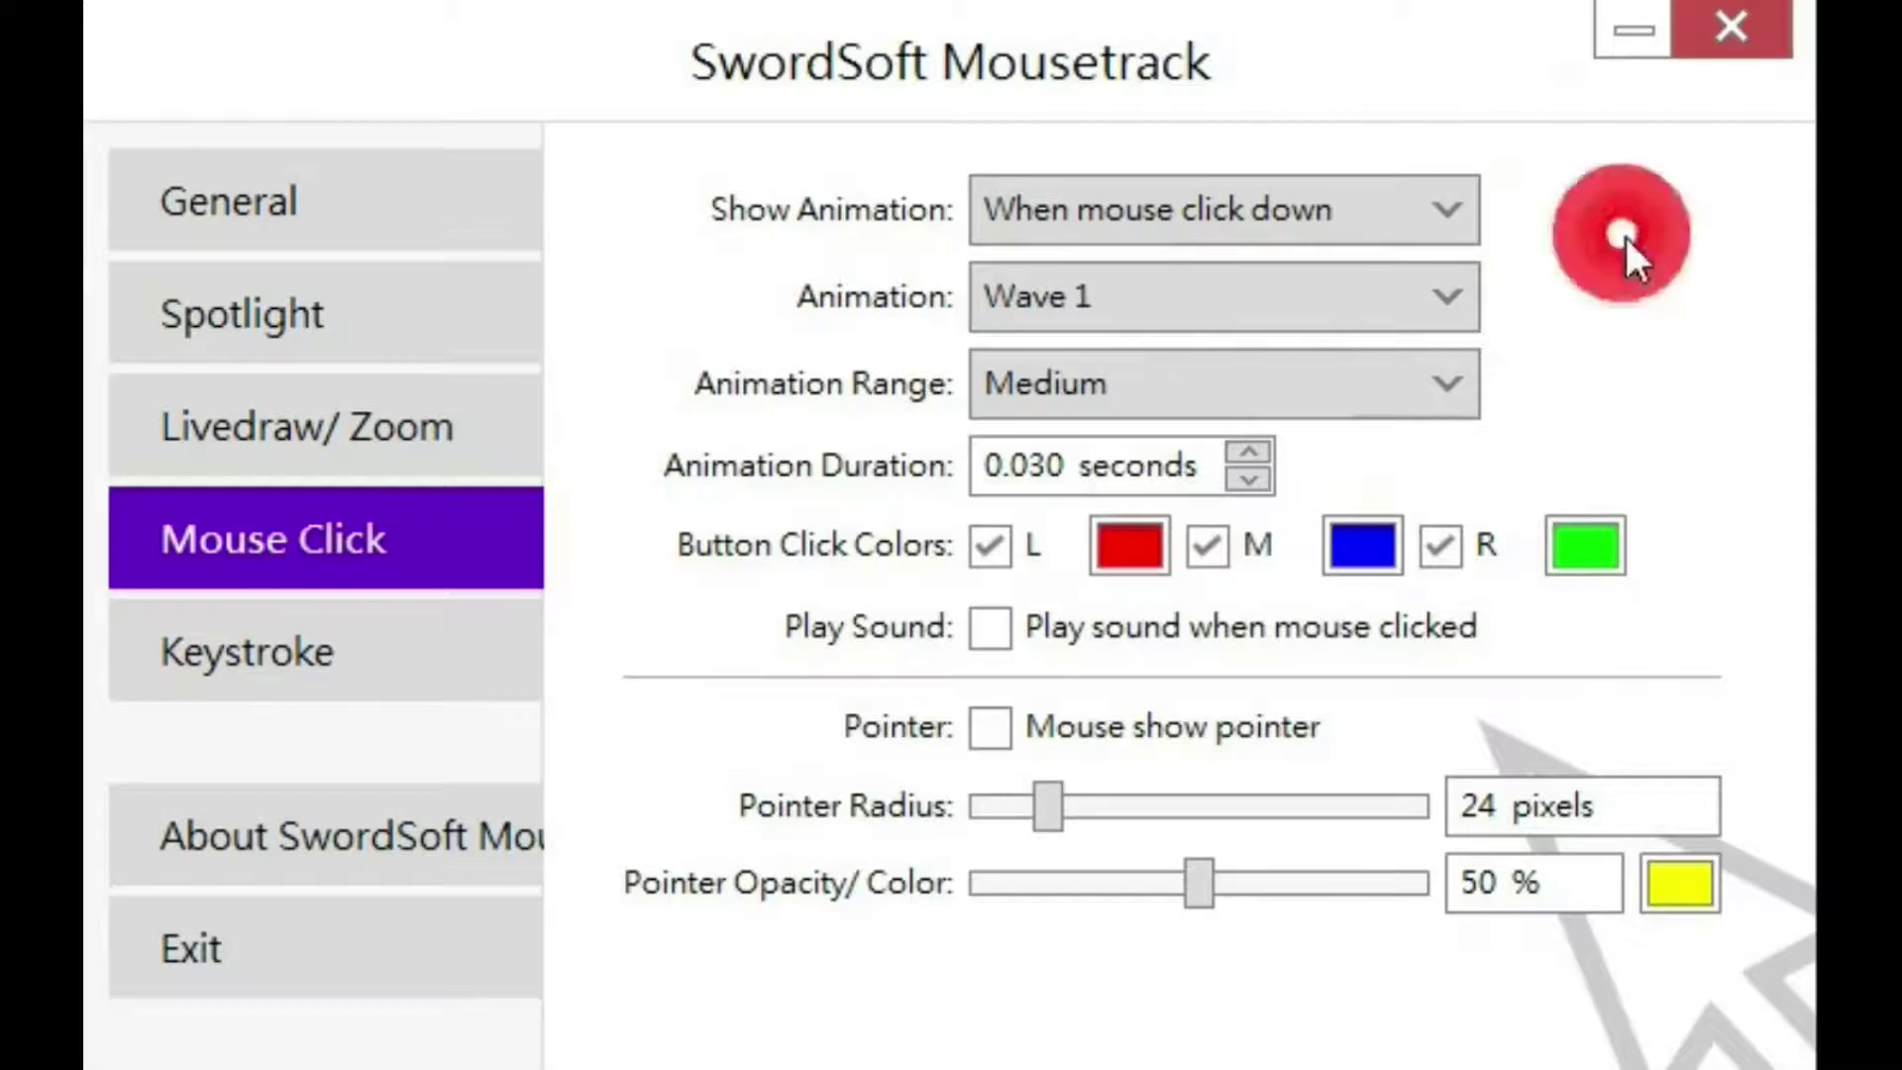
left_click(1446, 208)
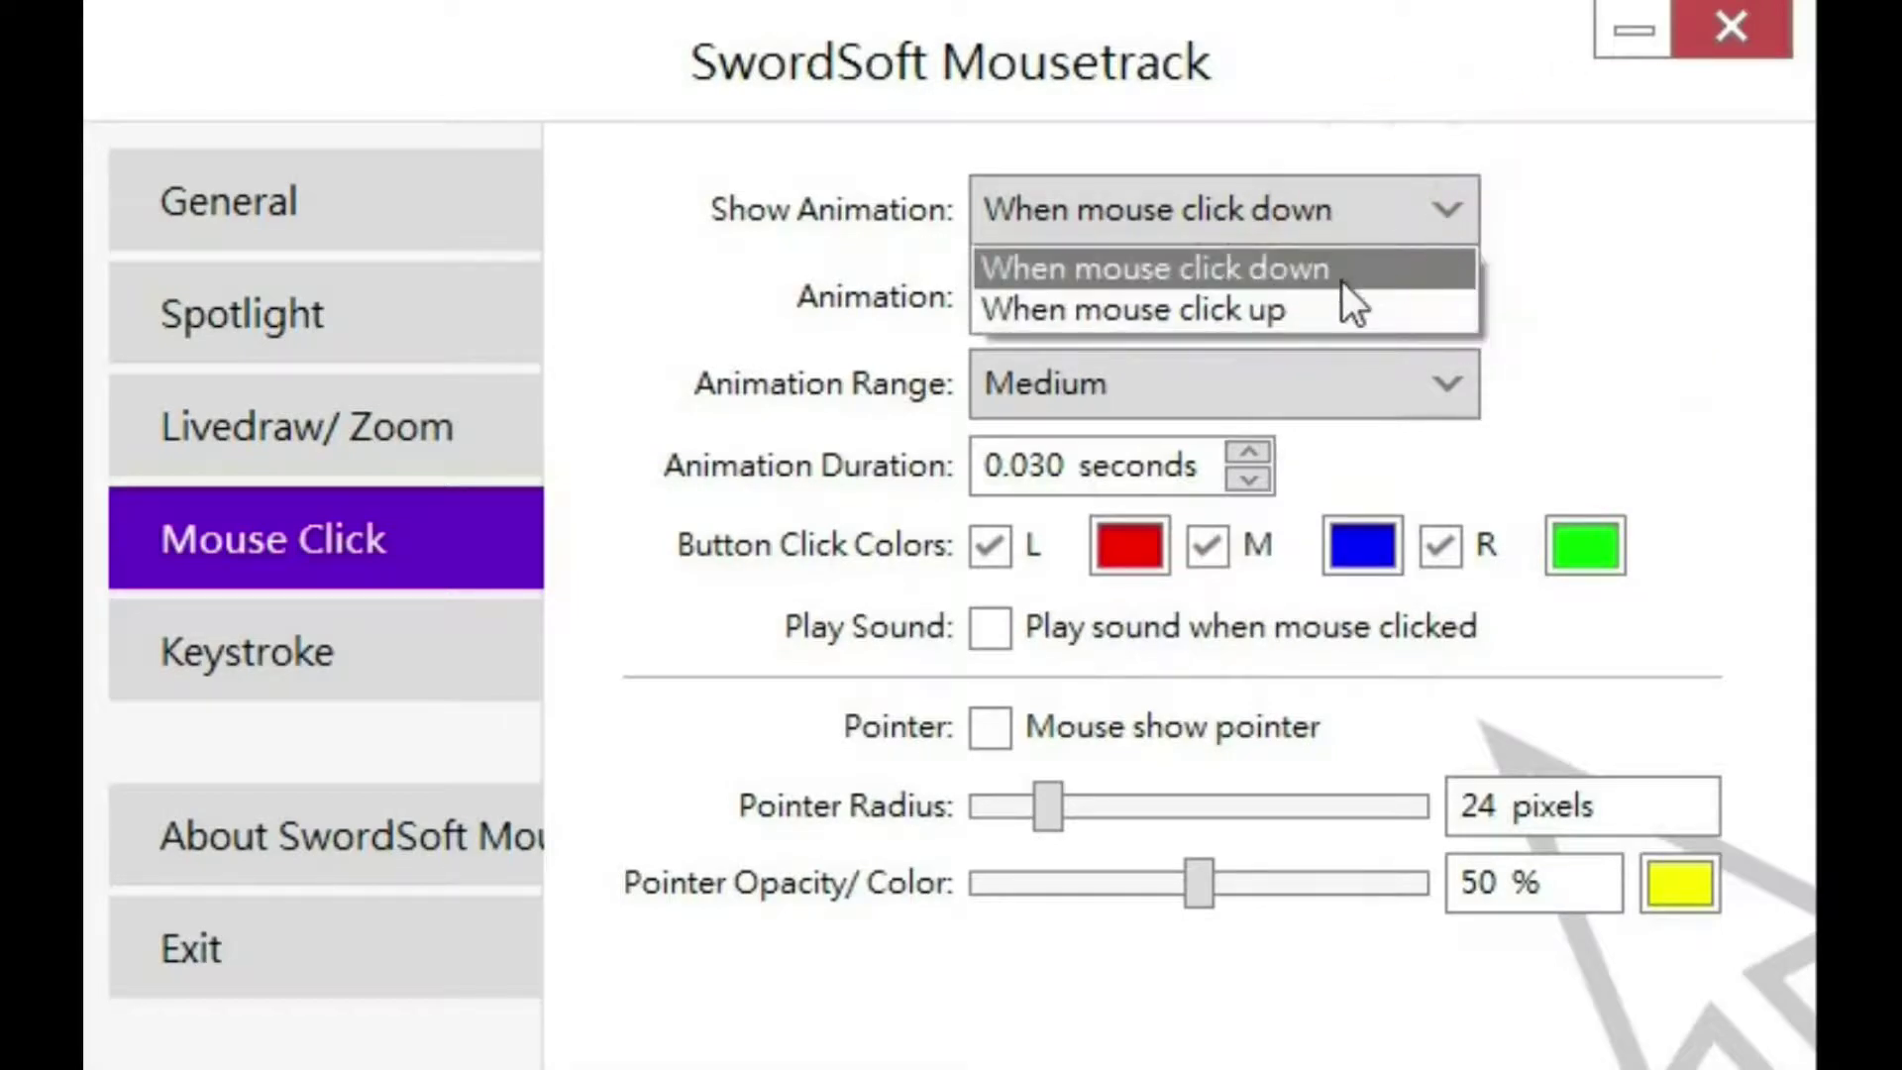
left_click(1341, 309)
left_click(1690, 236)
Set the animation to show when mouse click down and make a test click on an empty area
left_click(1460, 210)
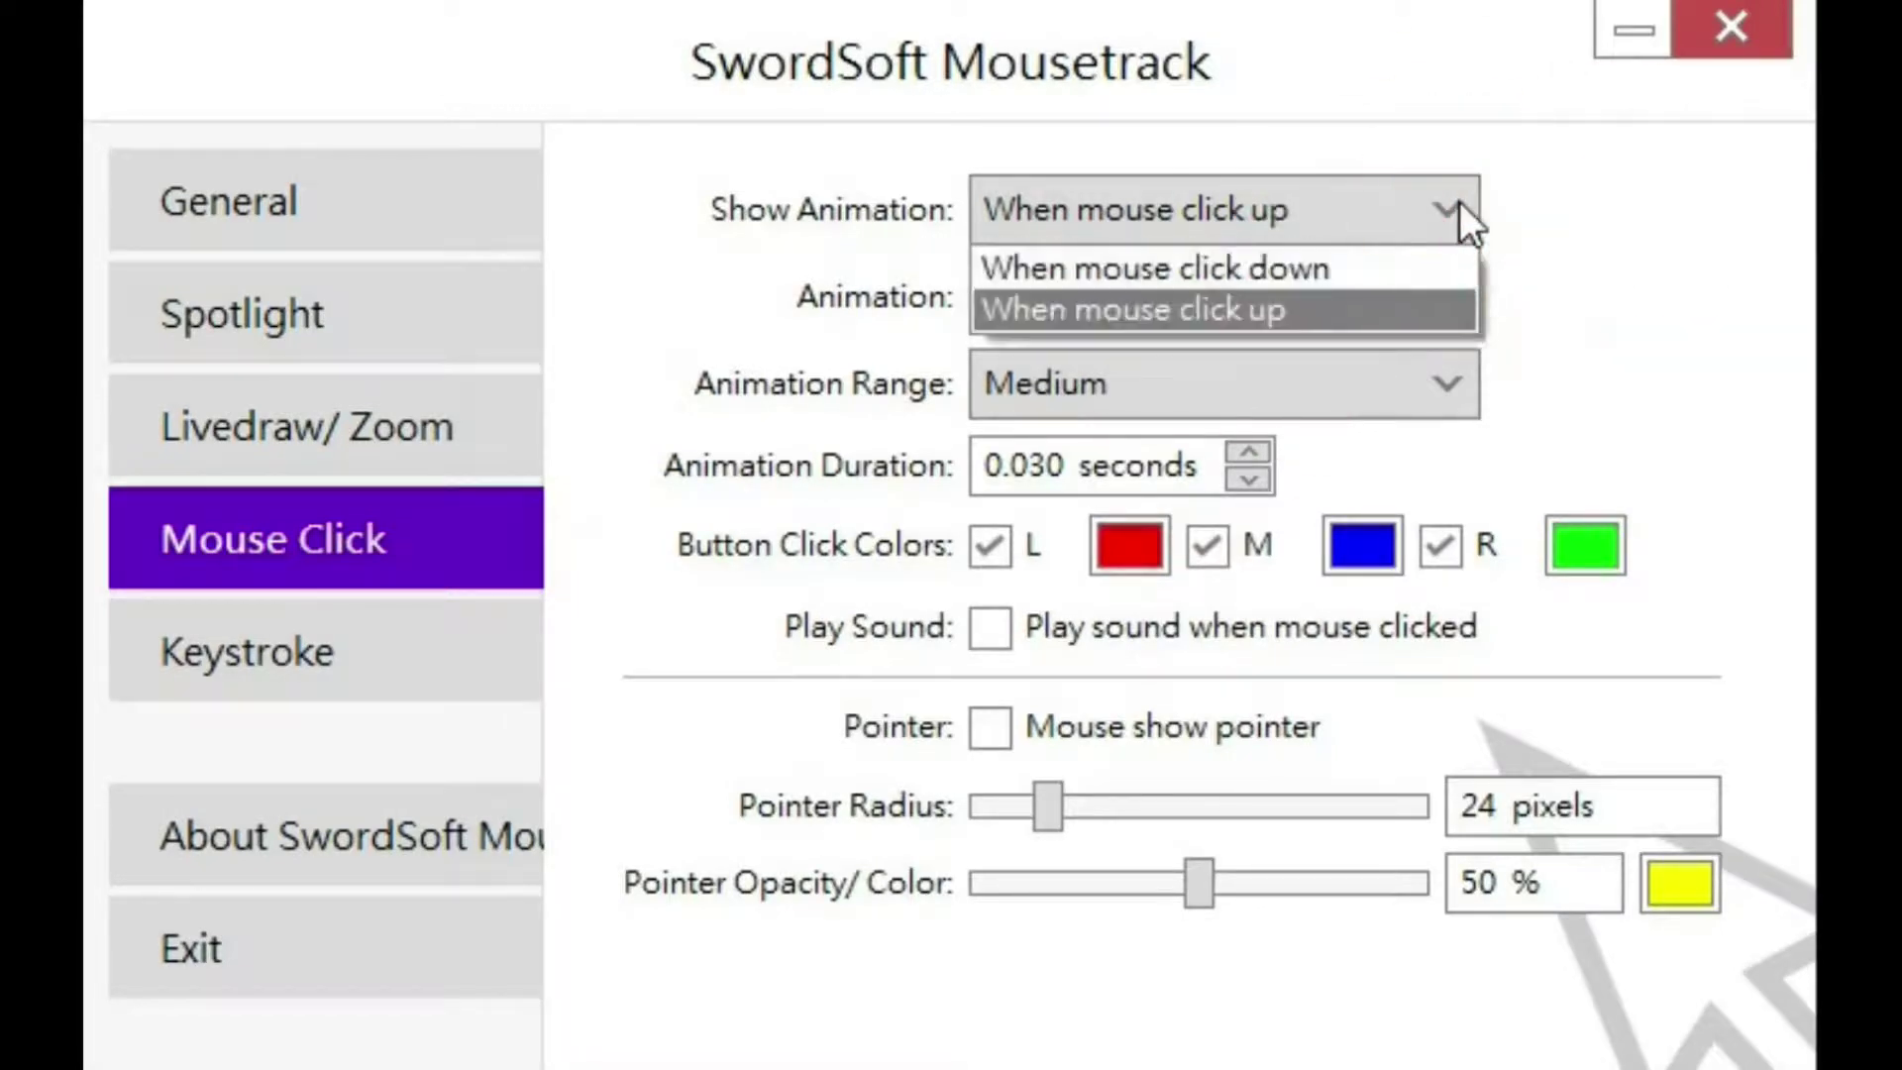
left_click(1322, 264)
left_click(1637, 210)
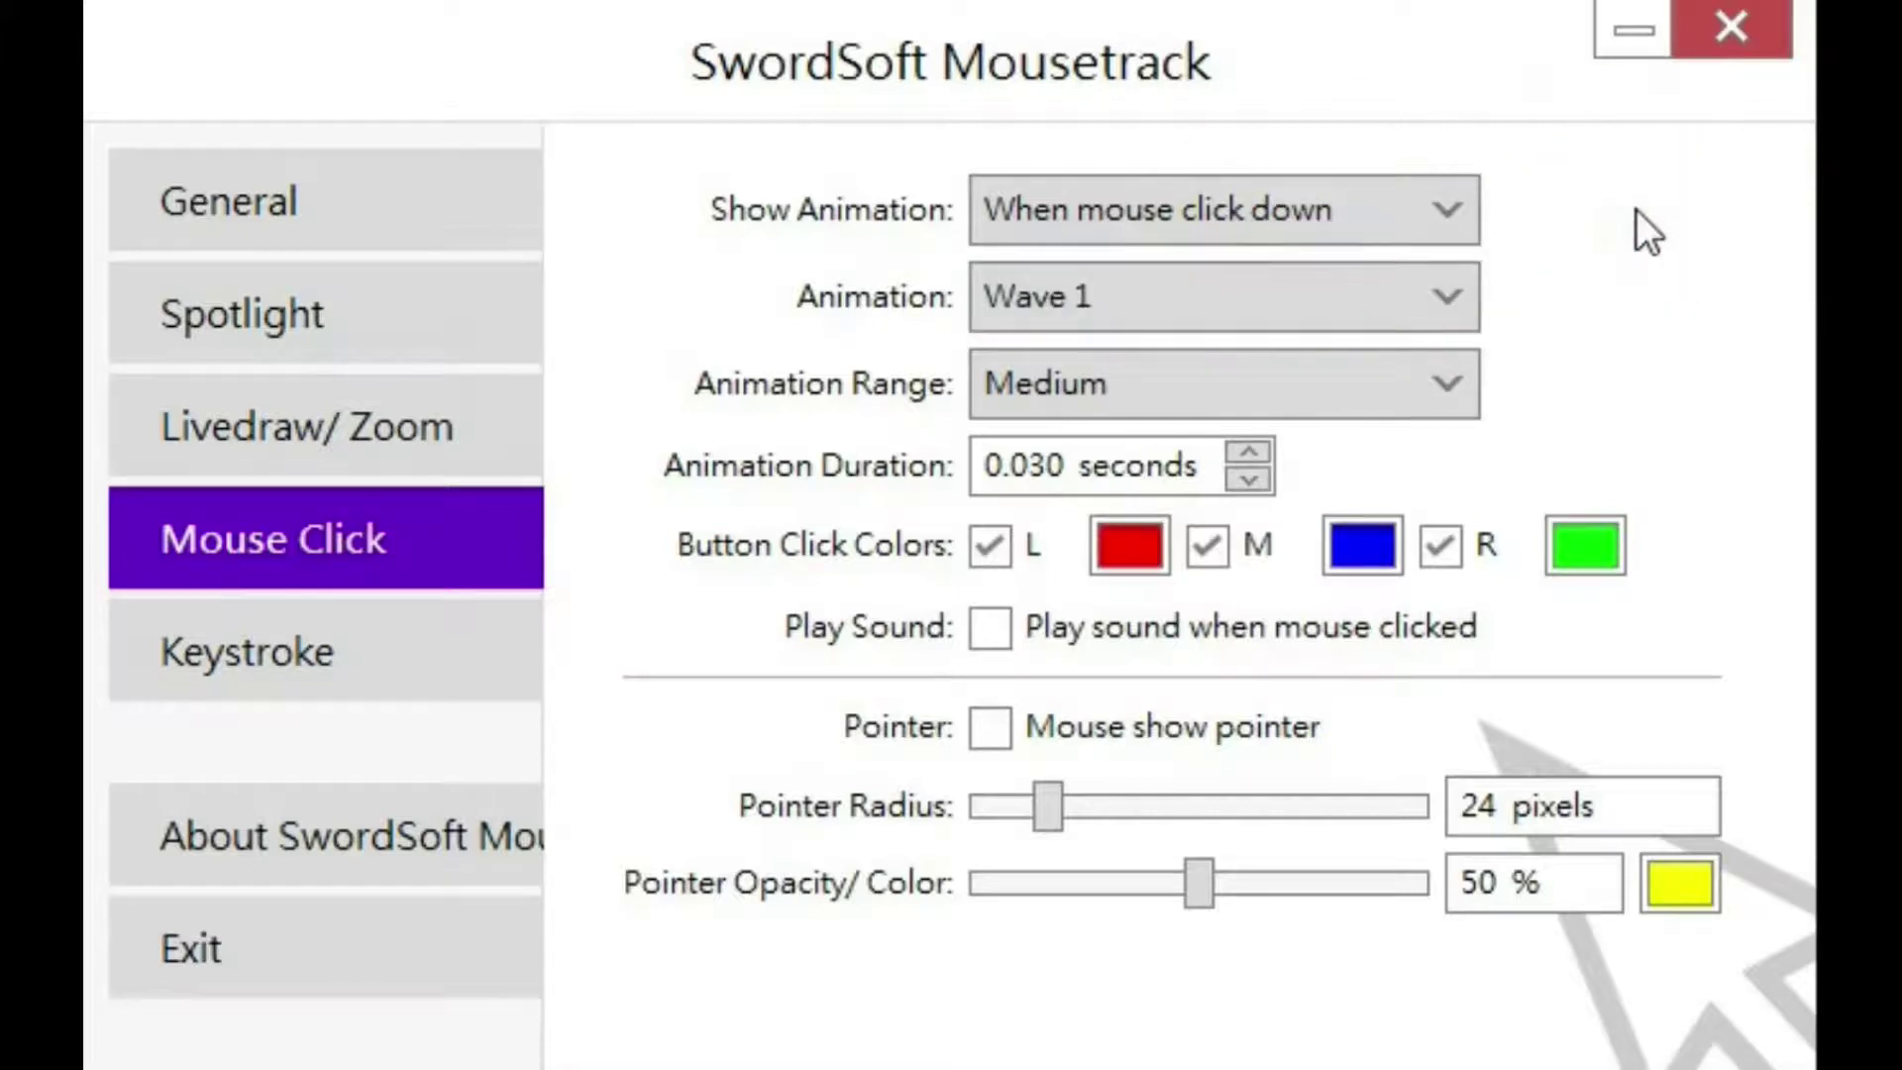
Try the Circle click animation and set the animation style to Point
left_click(1447, 296)
left_click(1080, 392)
left_click(1457, 299)
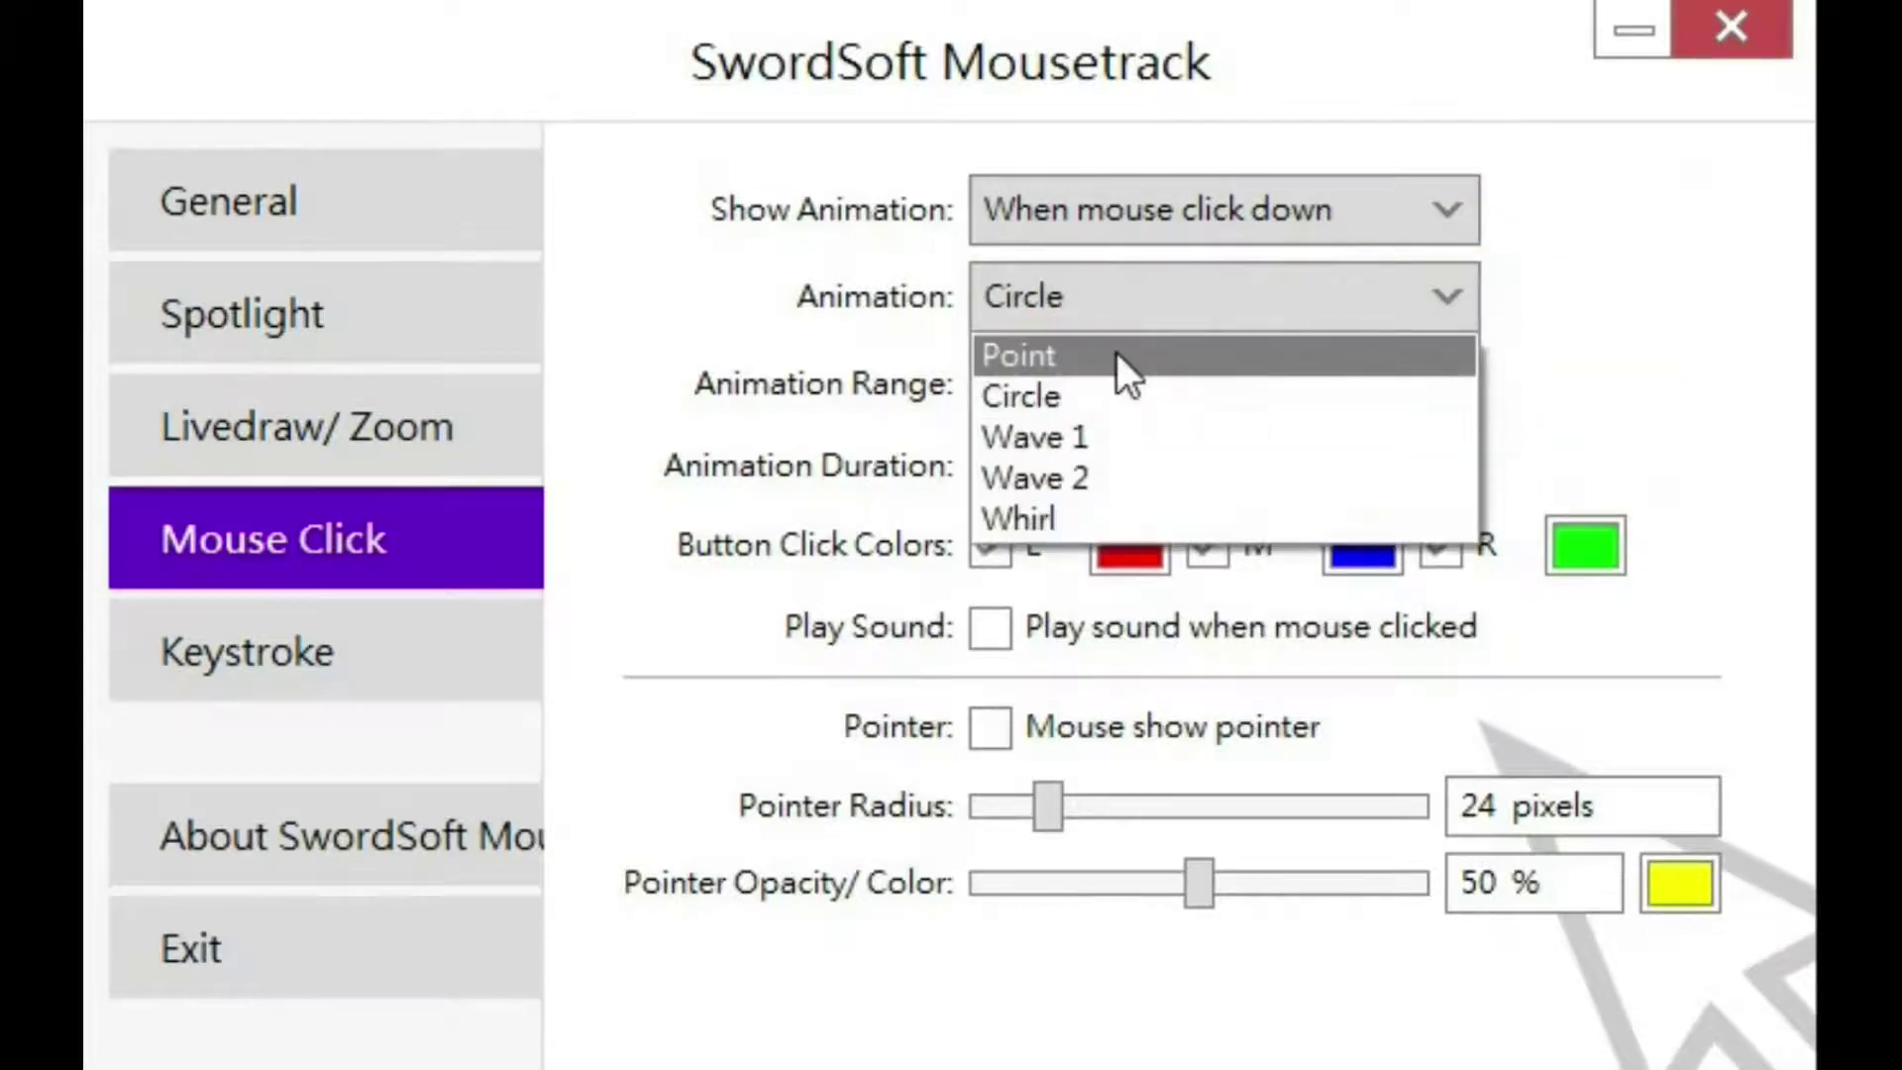
left_click(1090, 352)
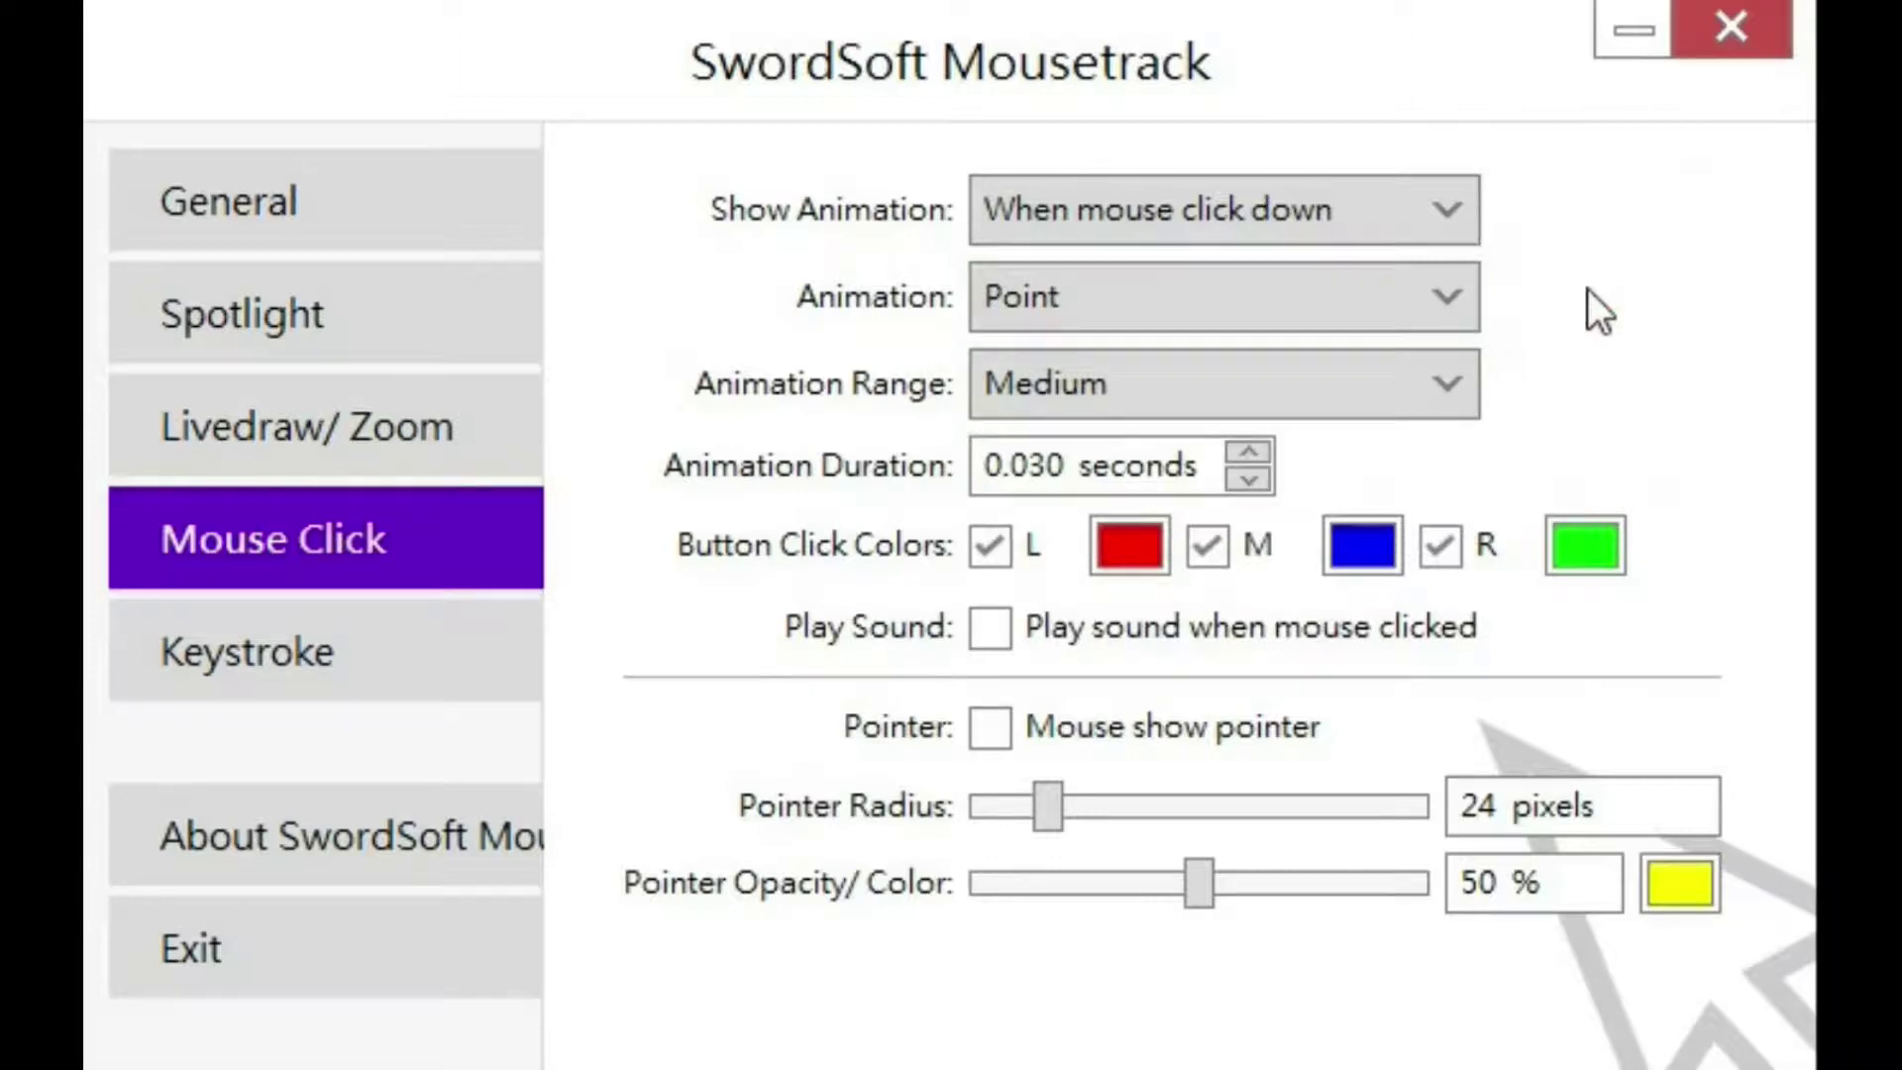
Try the Wave 1, Wave 2 and Whirl click animations and set the animation style to Circle
left_click(1449, 292)
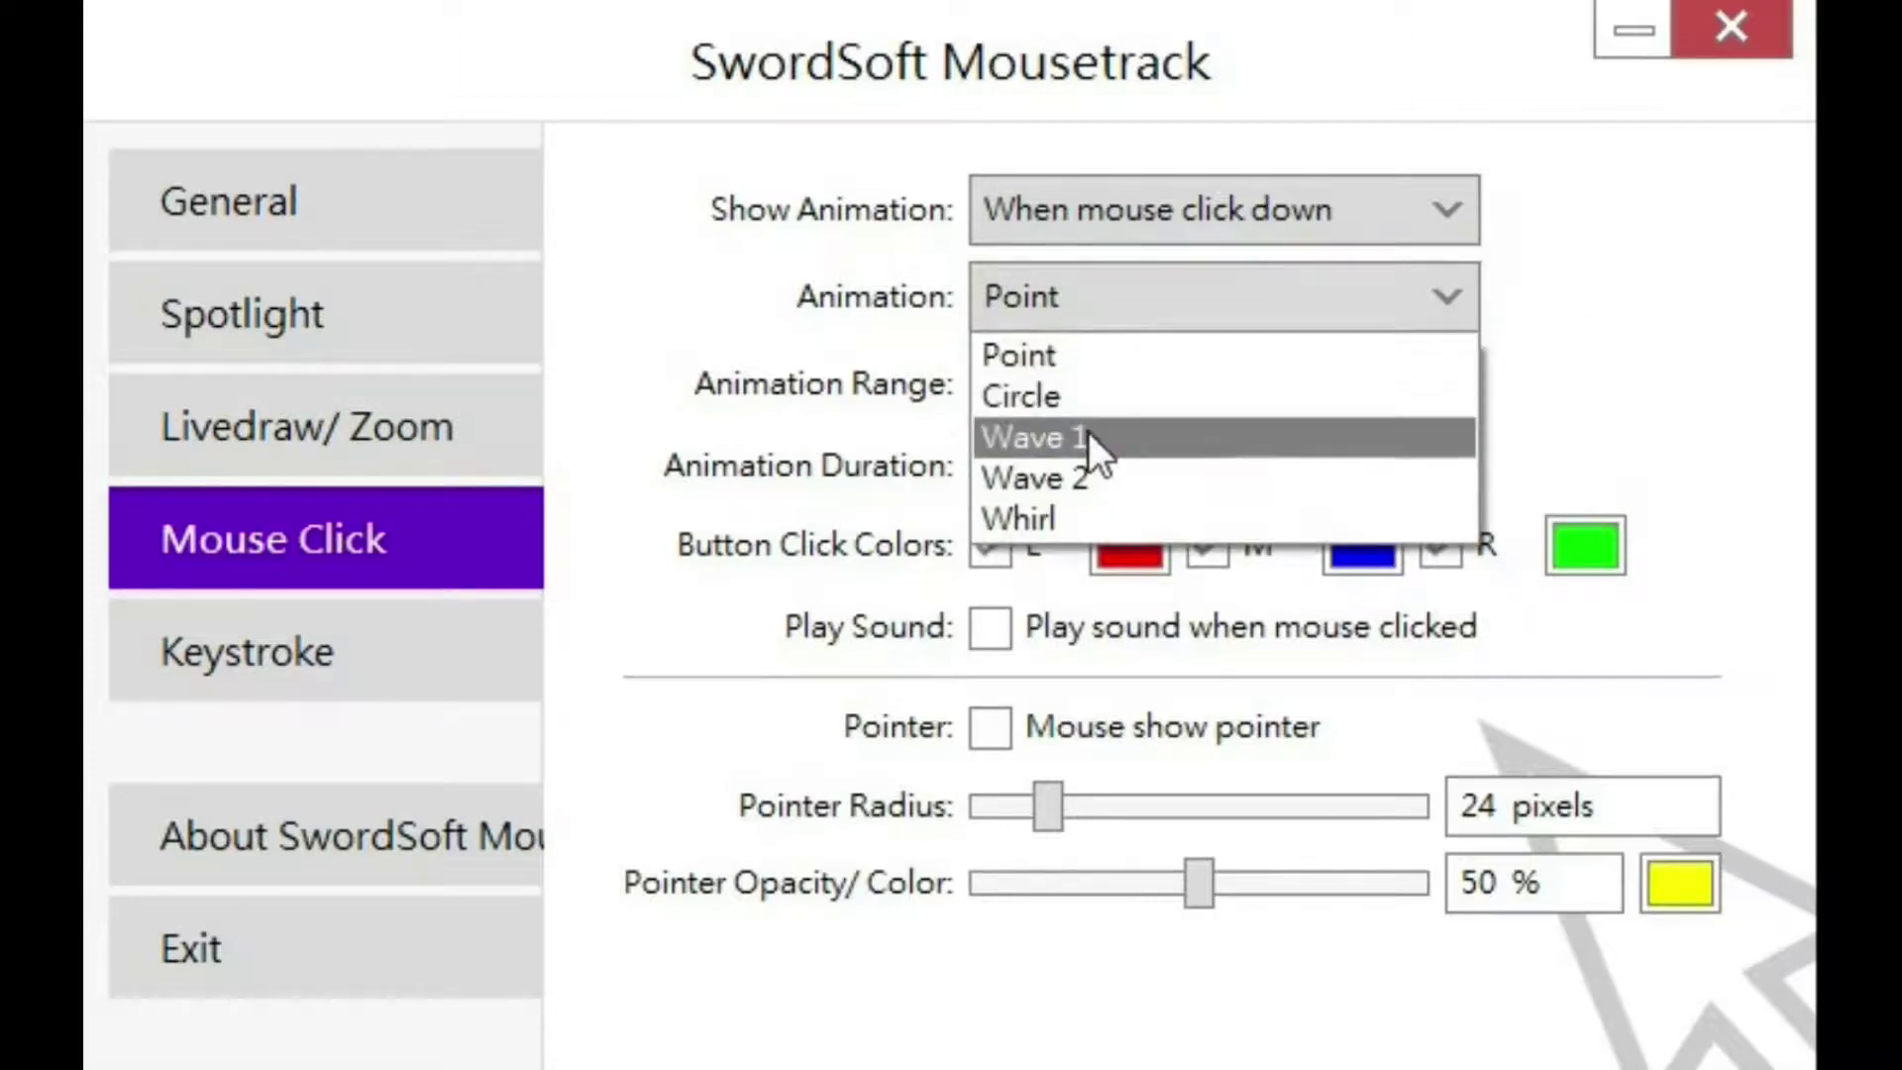
left_click(1090, 434)
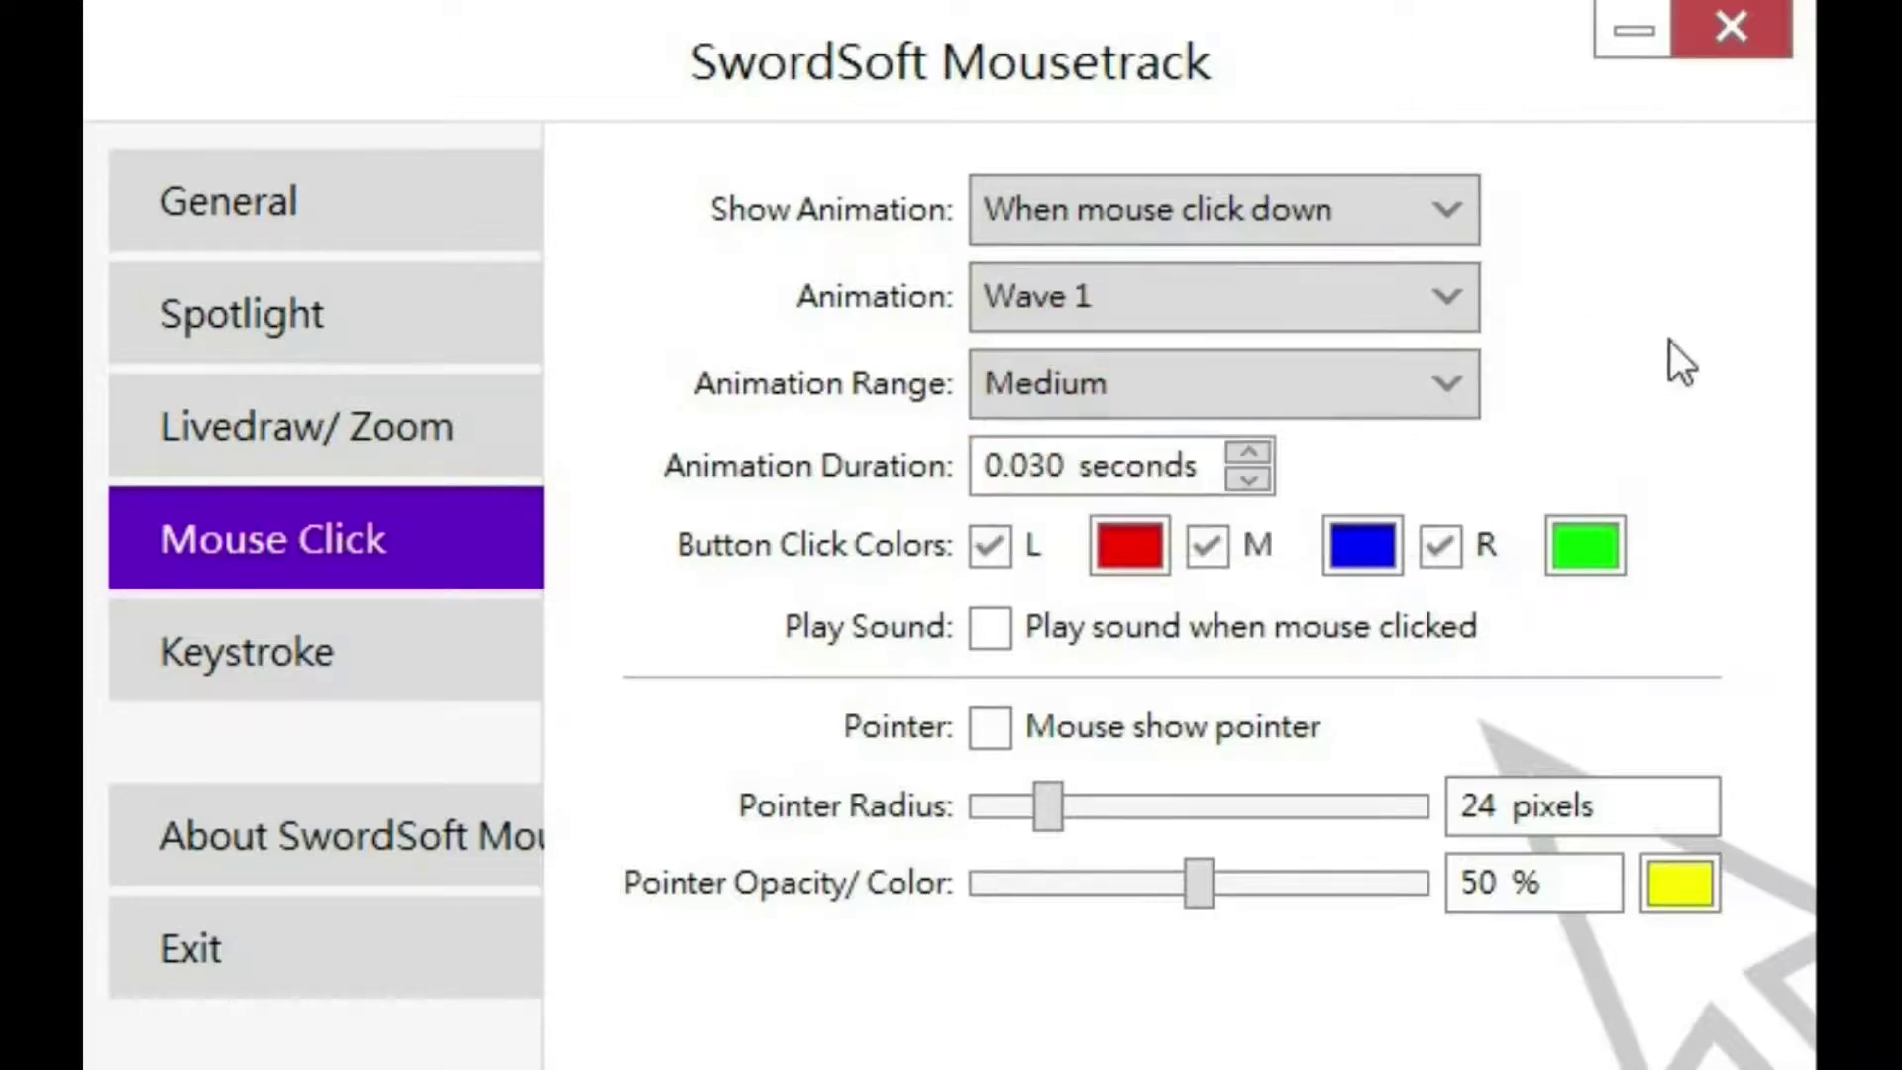
left_click(1434, 299)
left_click(1314, 458)
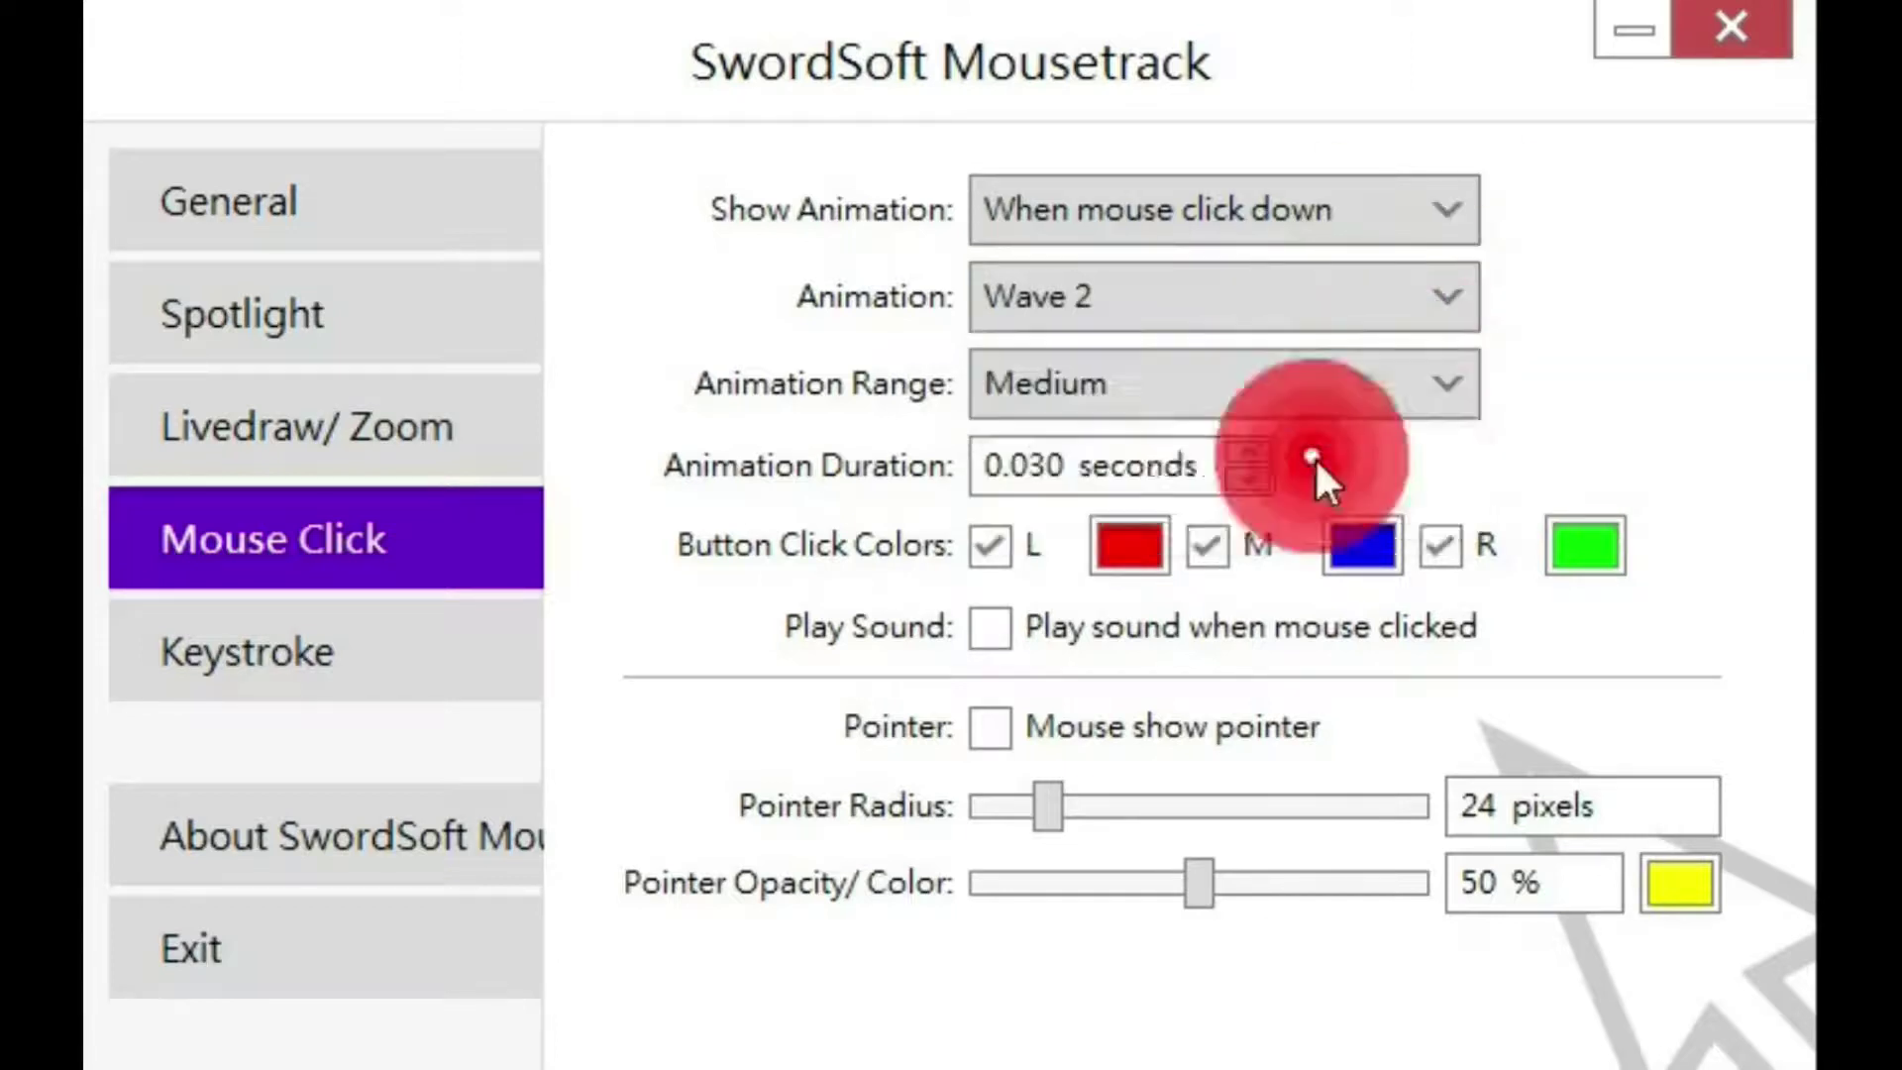
left_click(1449, 303)
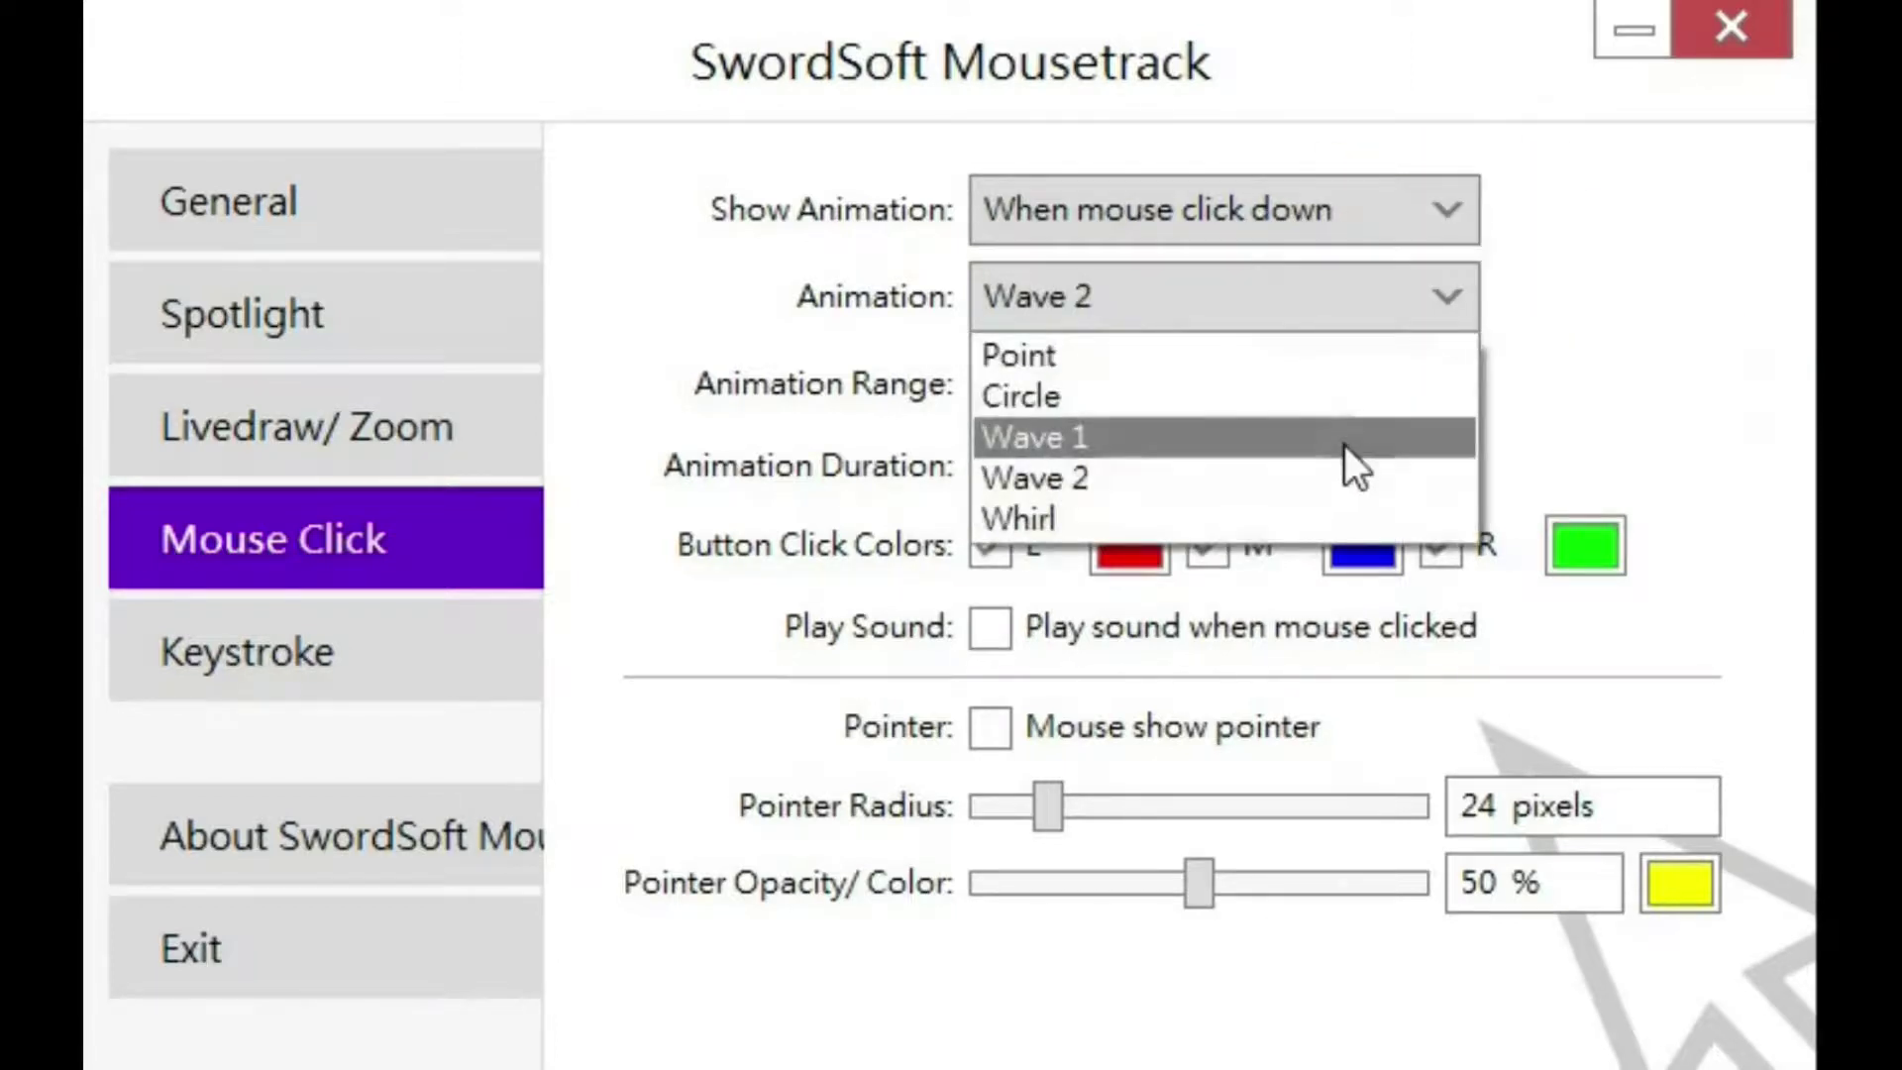
left_click(1310, 517)
left_click(1446, 297)
left_click(1119, 394)
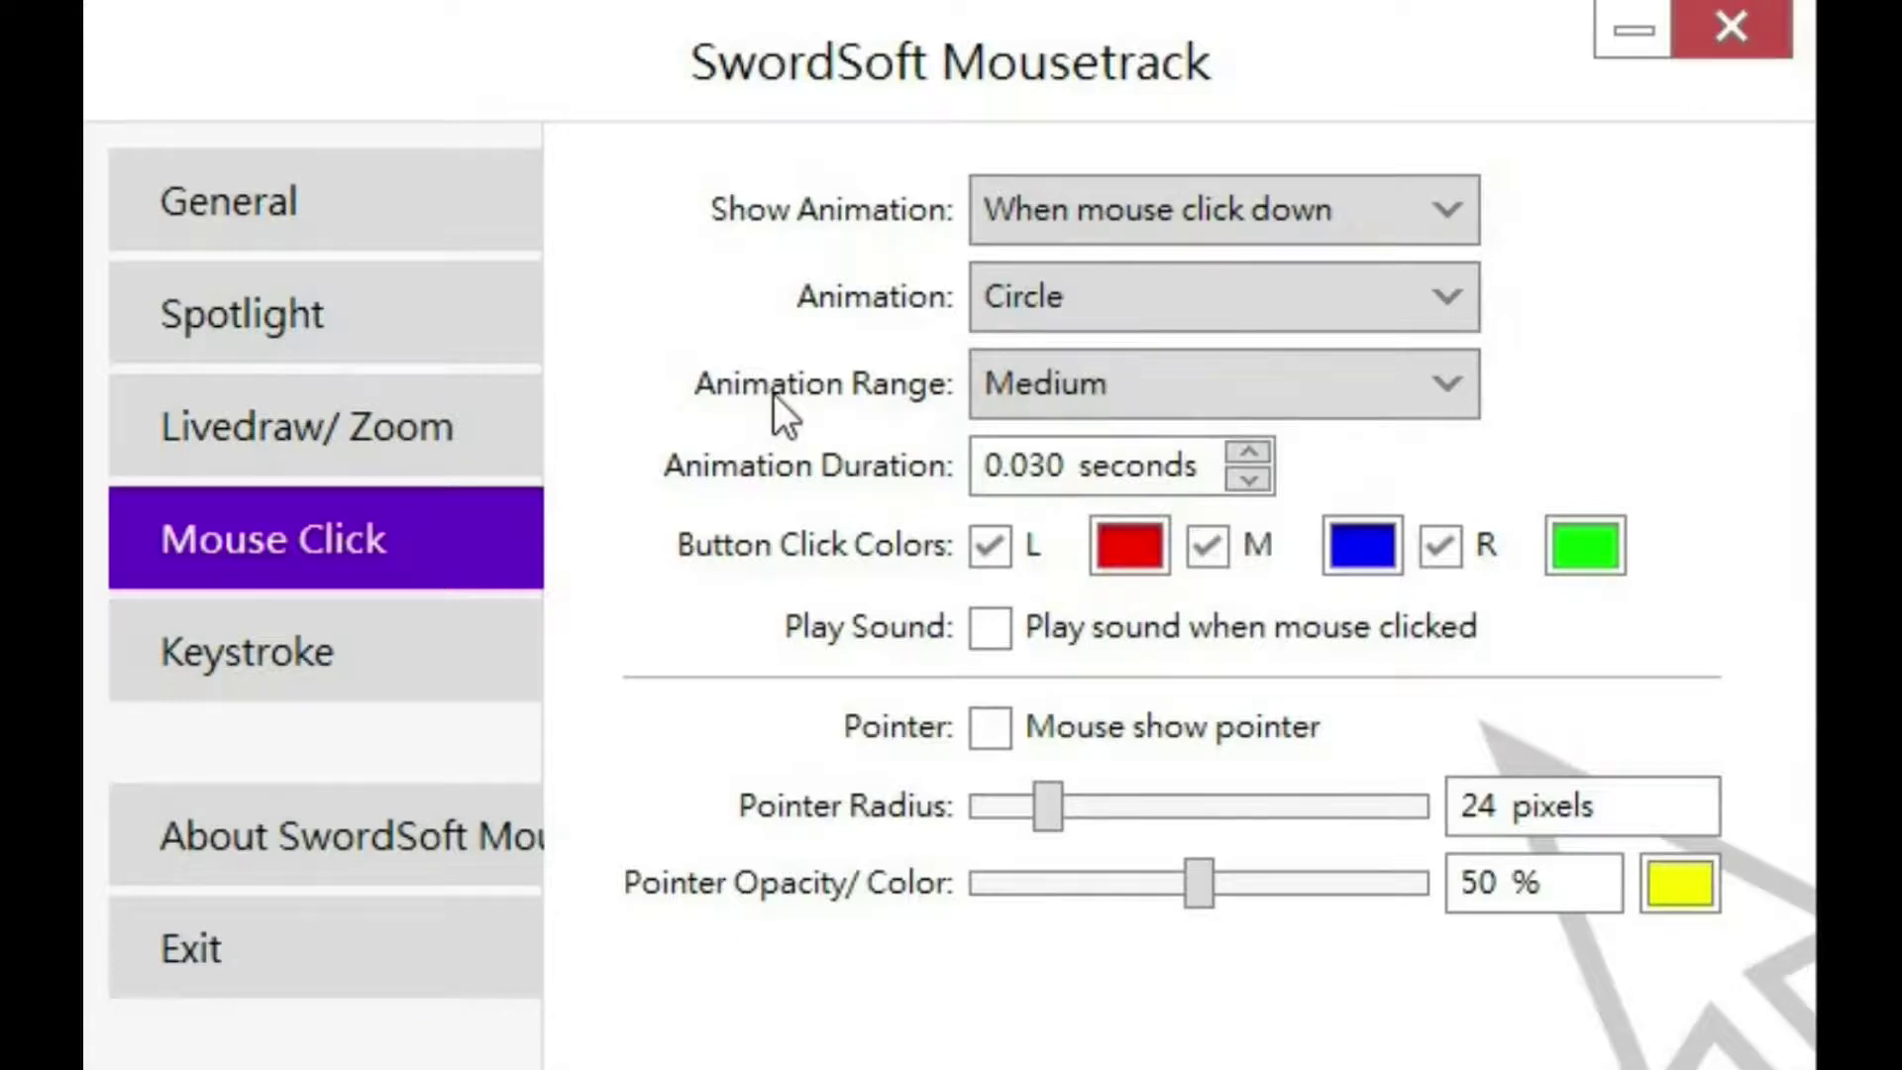
Try the Large and Extra Large animation ranges for the mouse click effect
left_click(1465, 393)
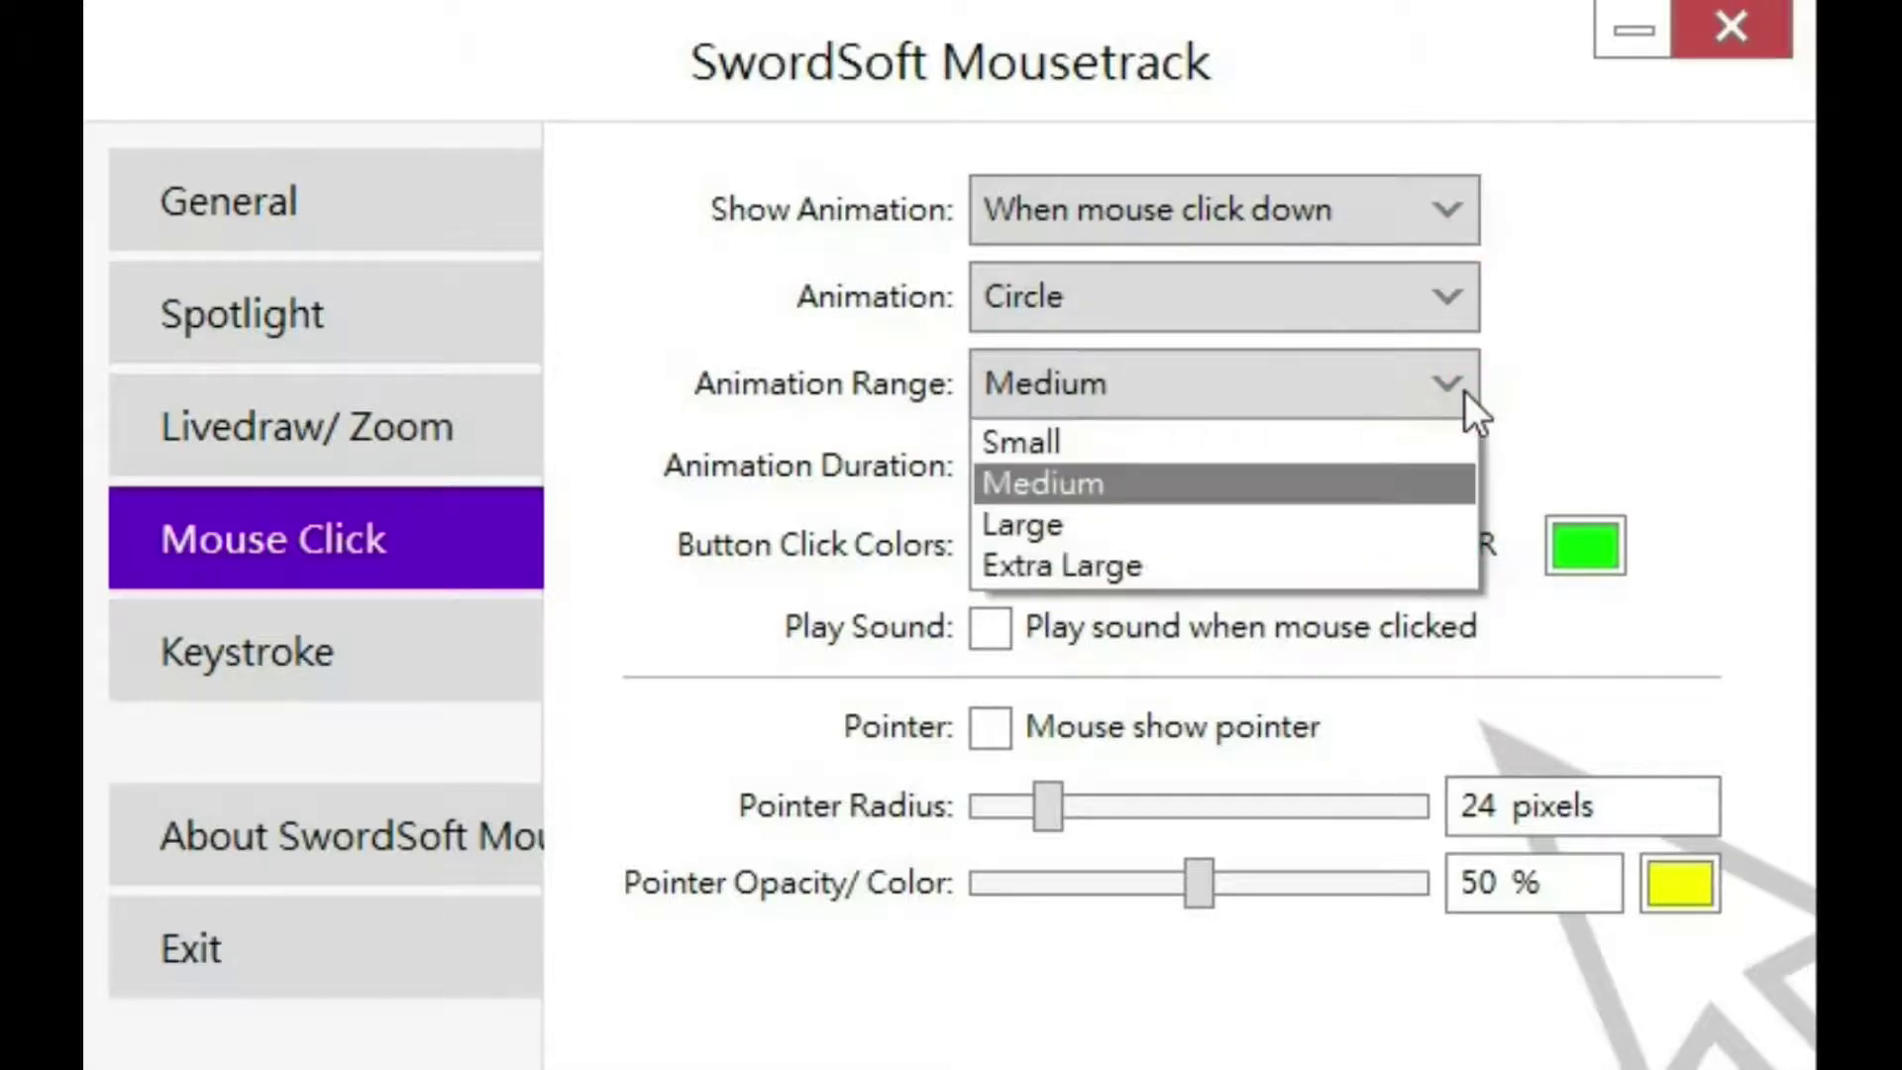
left_click(1282, 530)
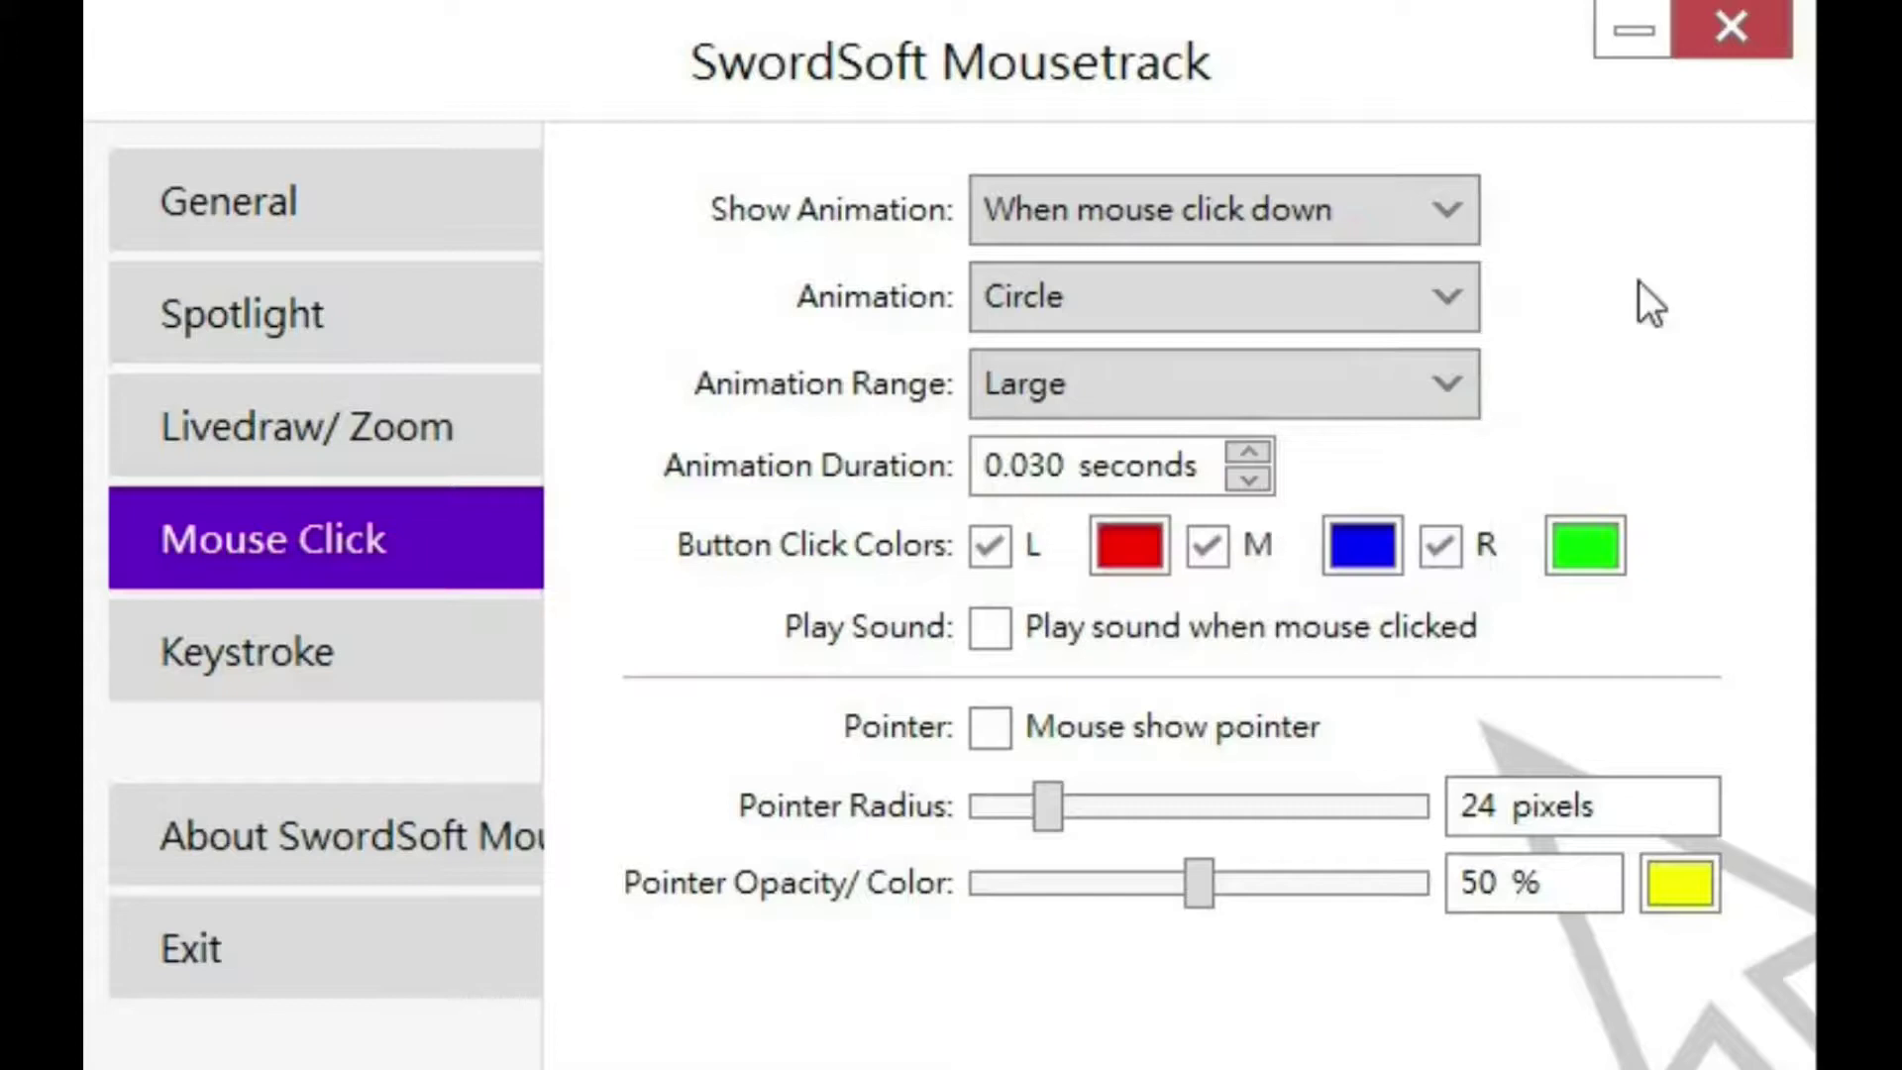
left_click(1468, 385)
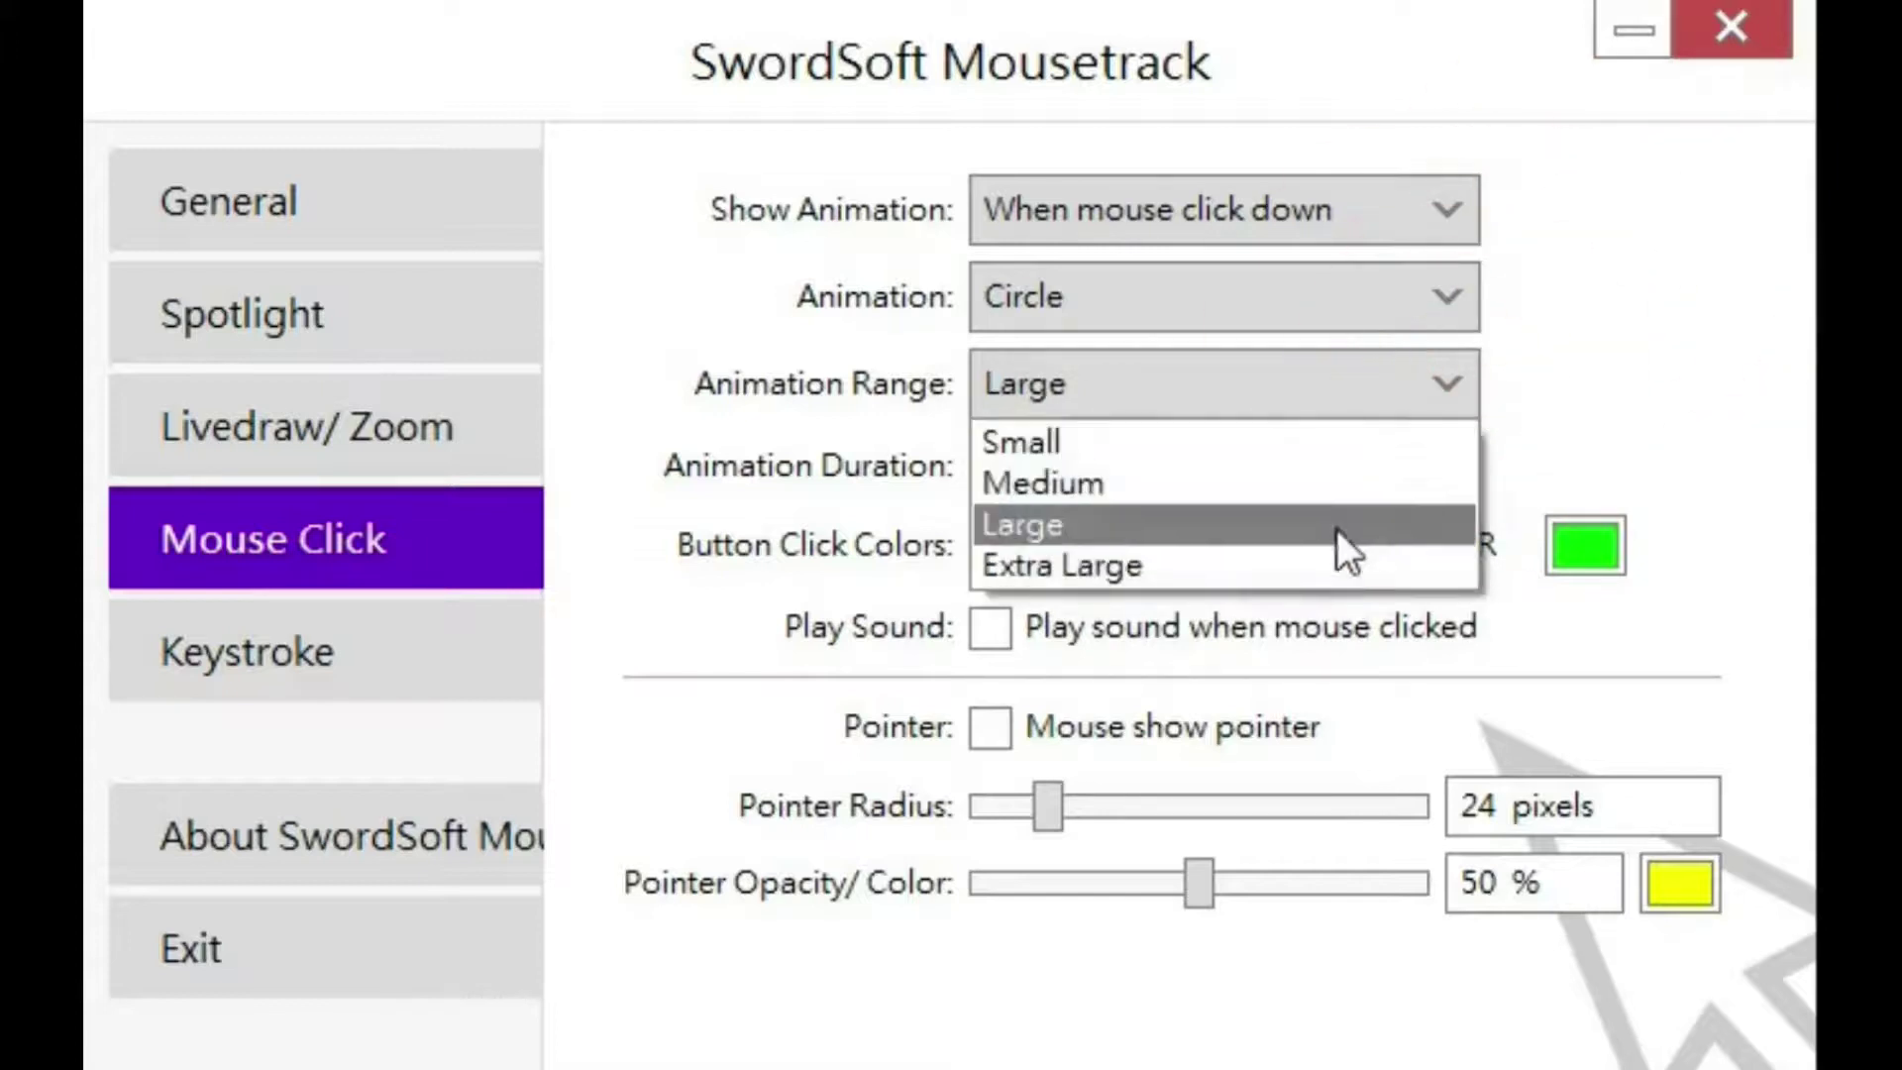
left_click(1321, 563)
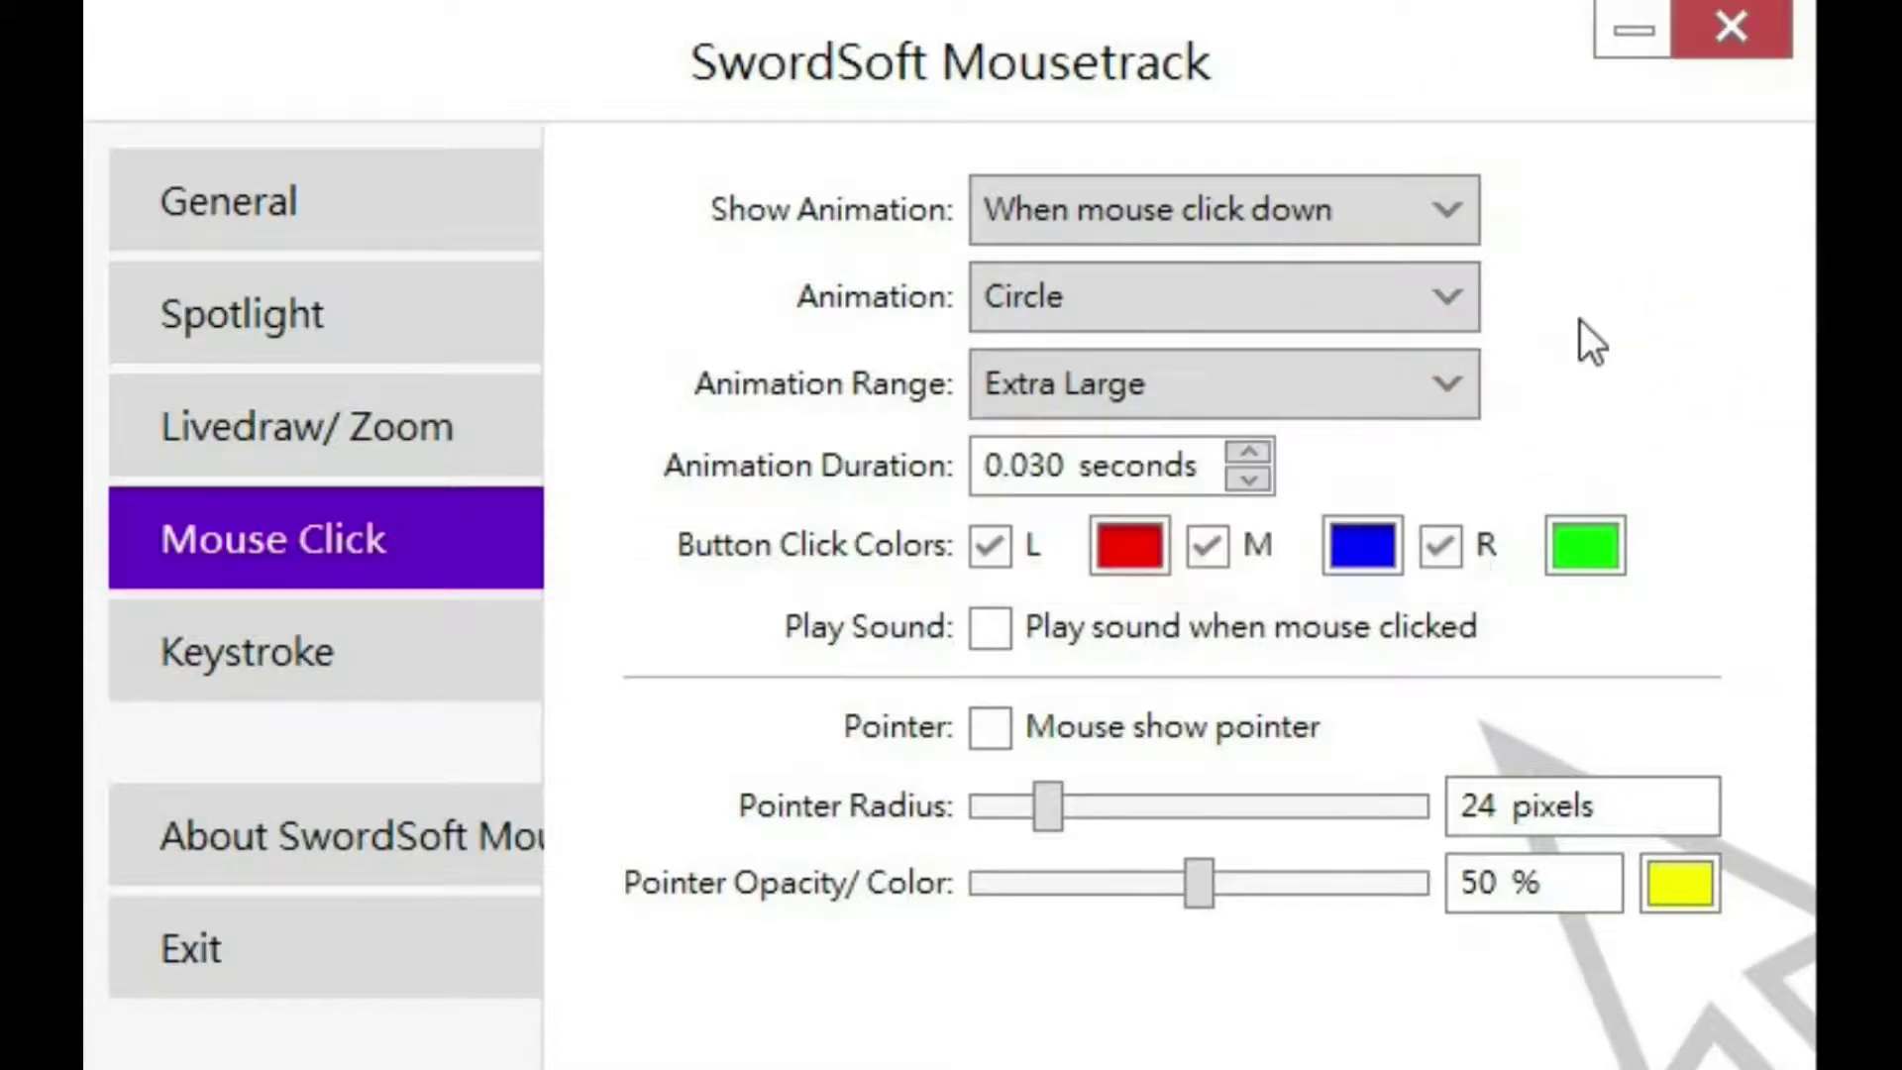
Set the animation range to Small and the animation duration to 0.060 seconds
left_click(1447, 391)
left_click(1149, 436)
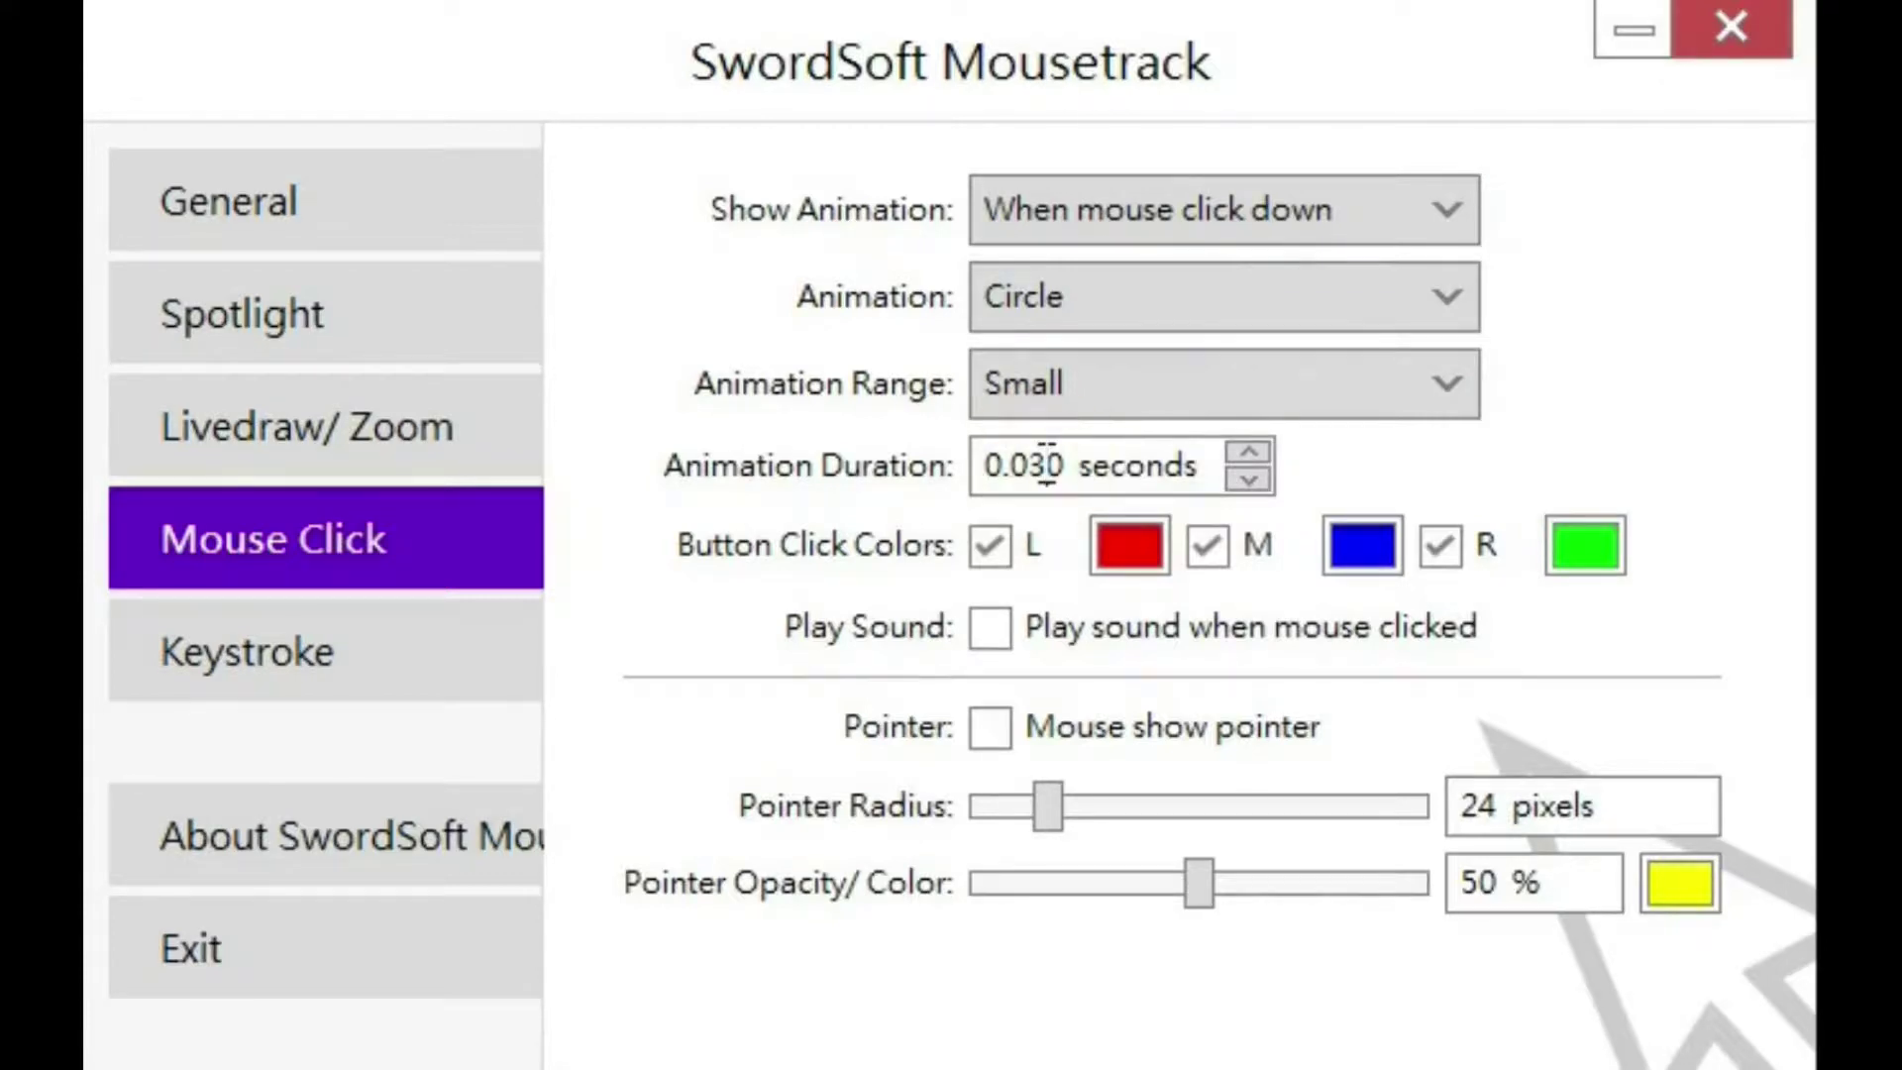
left_click_drag(1046, 464, 1027, 464)
type("6")
Enable Mouse show pointer and set the pointer radius to 35 pixels
left_click(991, 727)
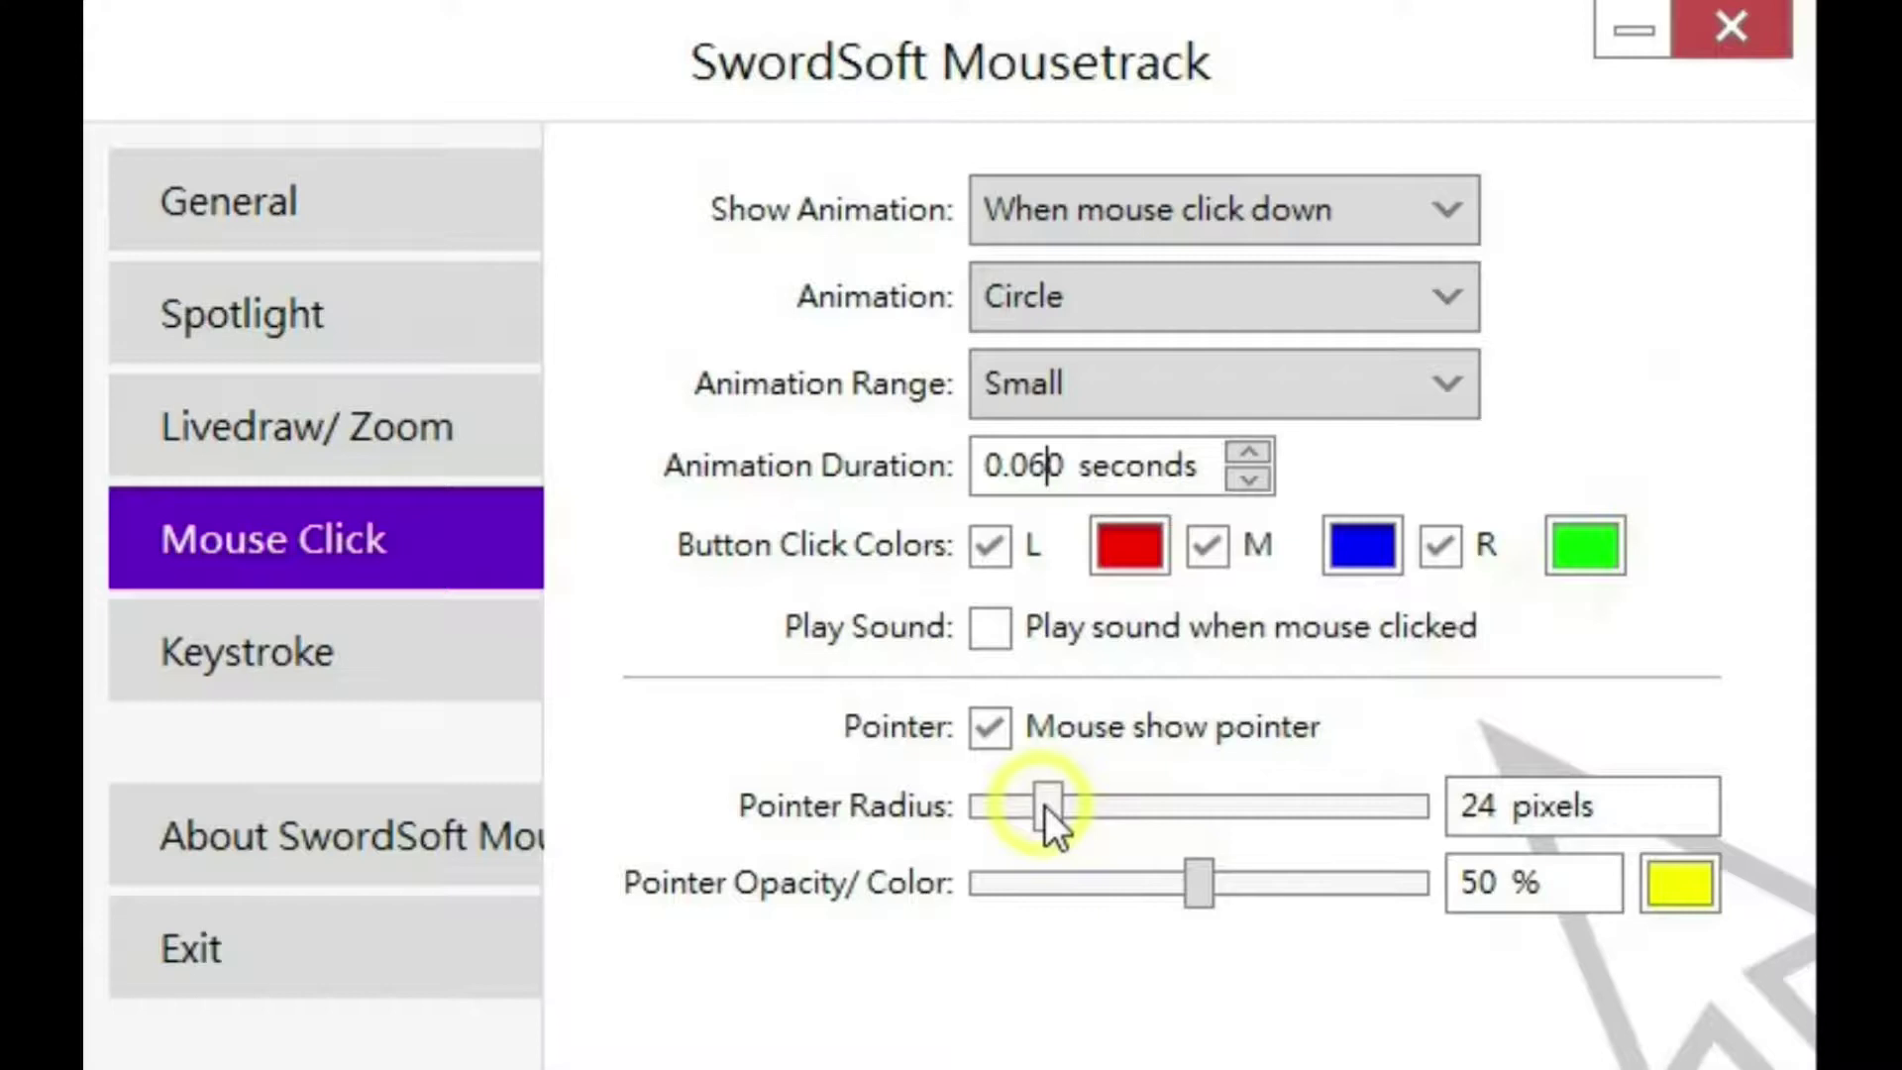
left_click_drag(1045, 805, 1176, 810)
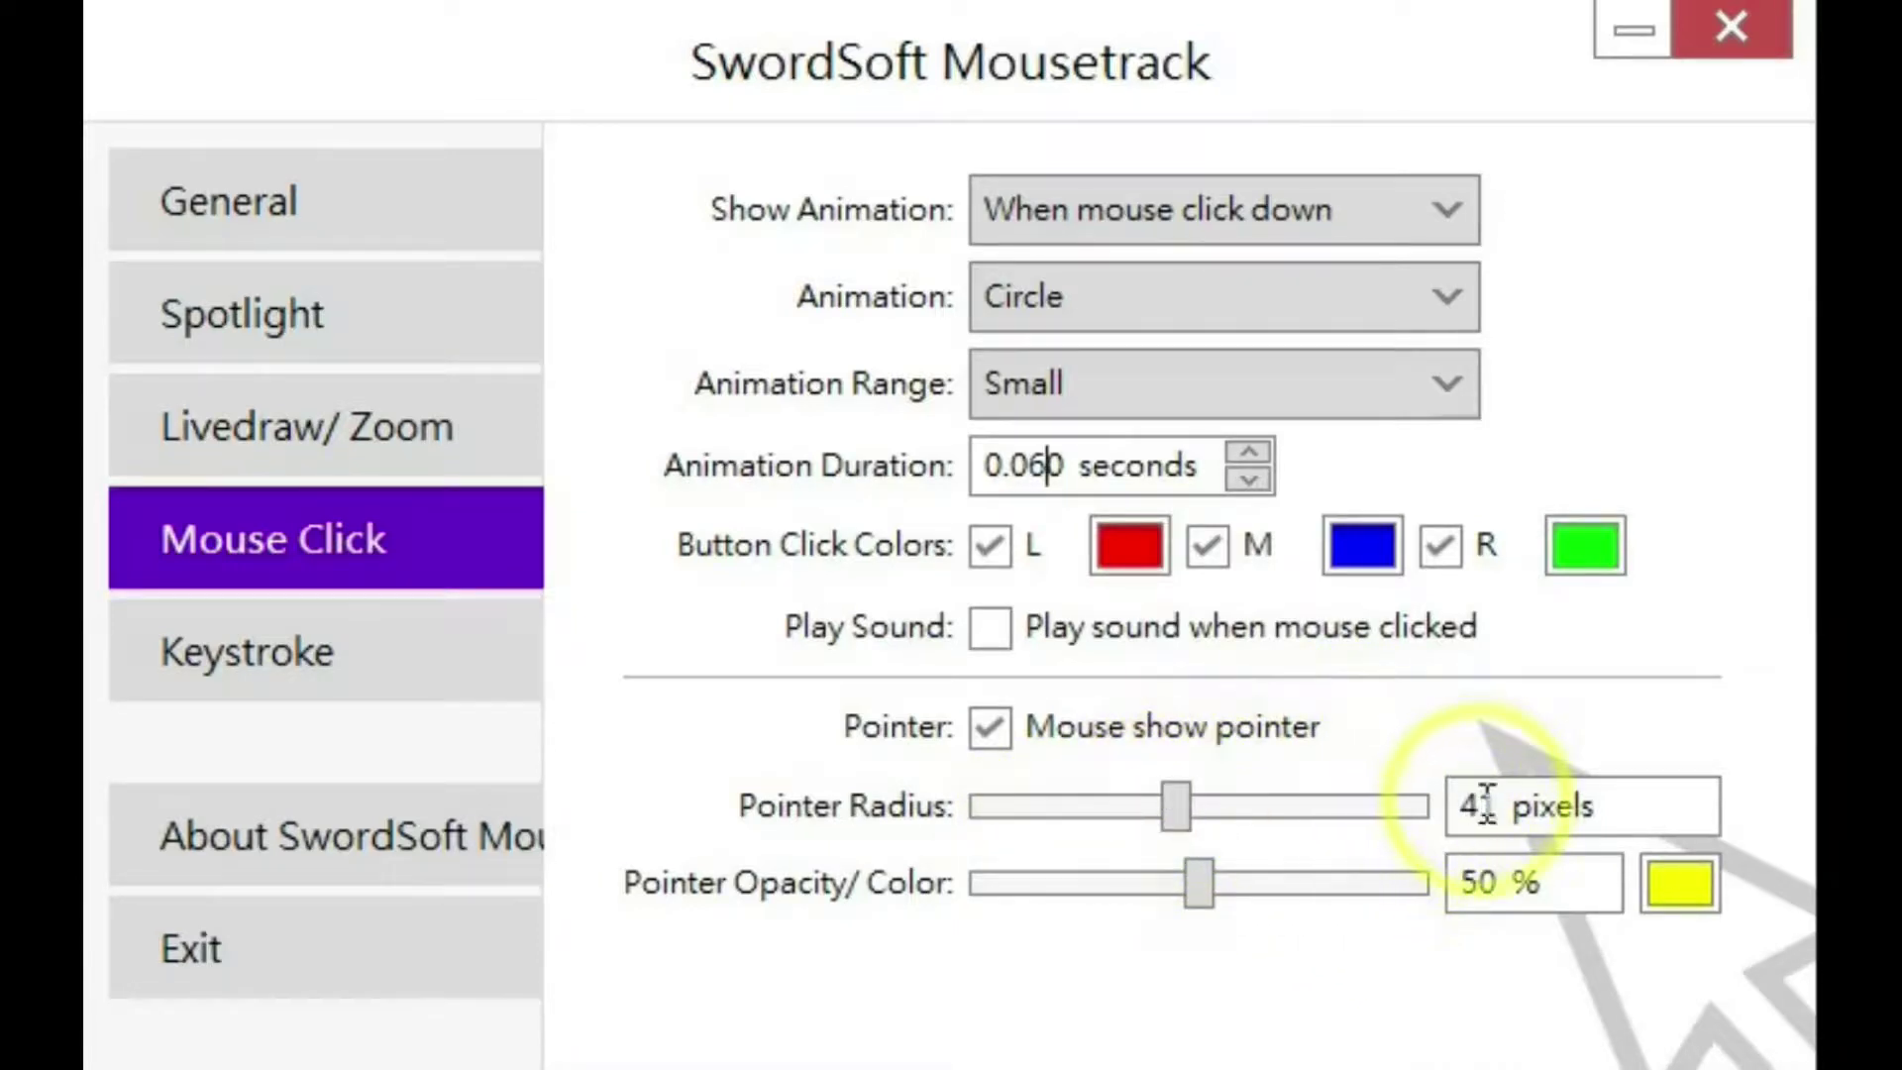
left_click(1491, 808)
left_click_drag(1494, 808, 1458, 807)
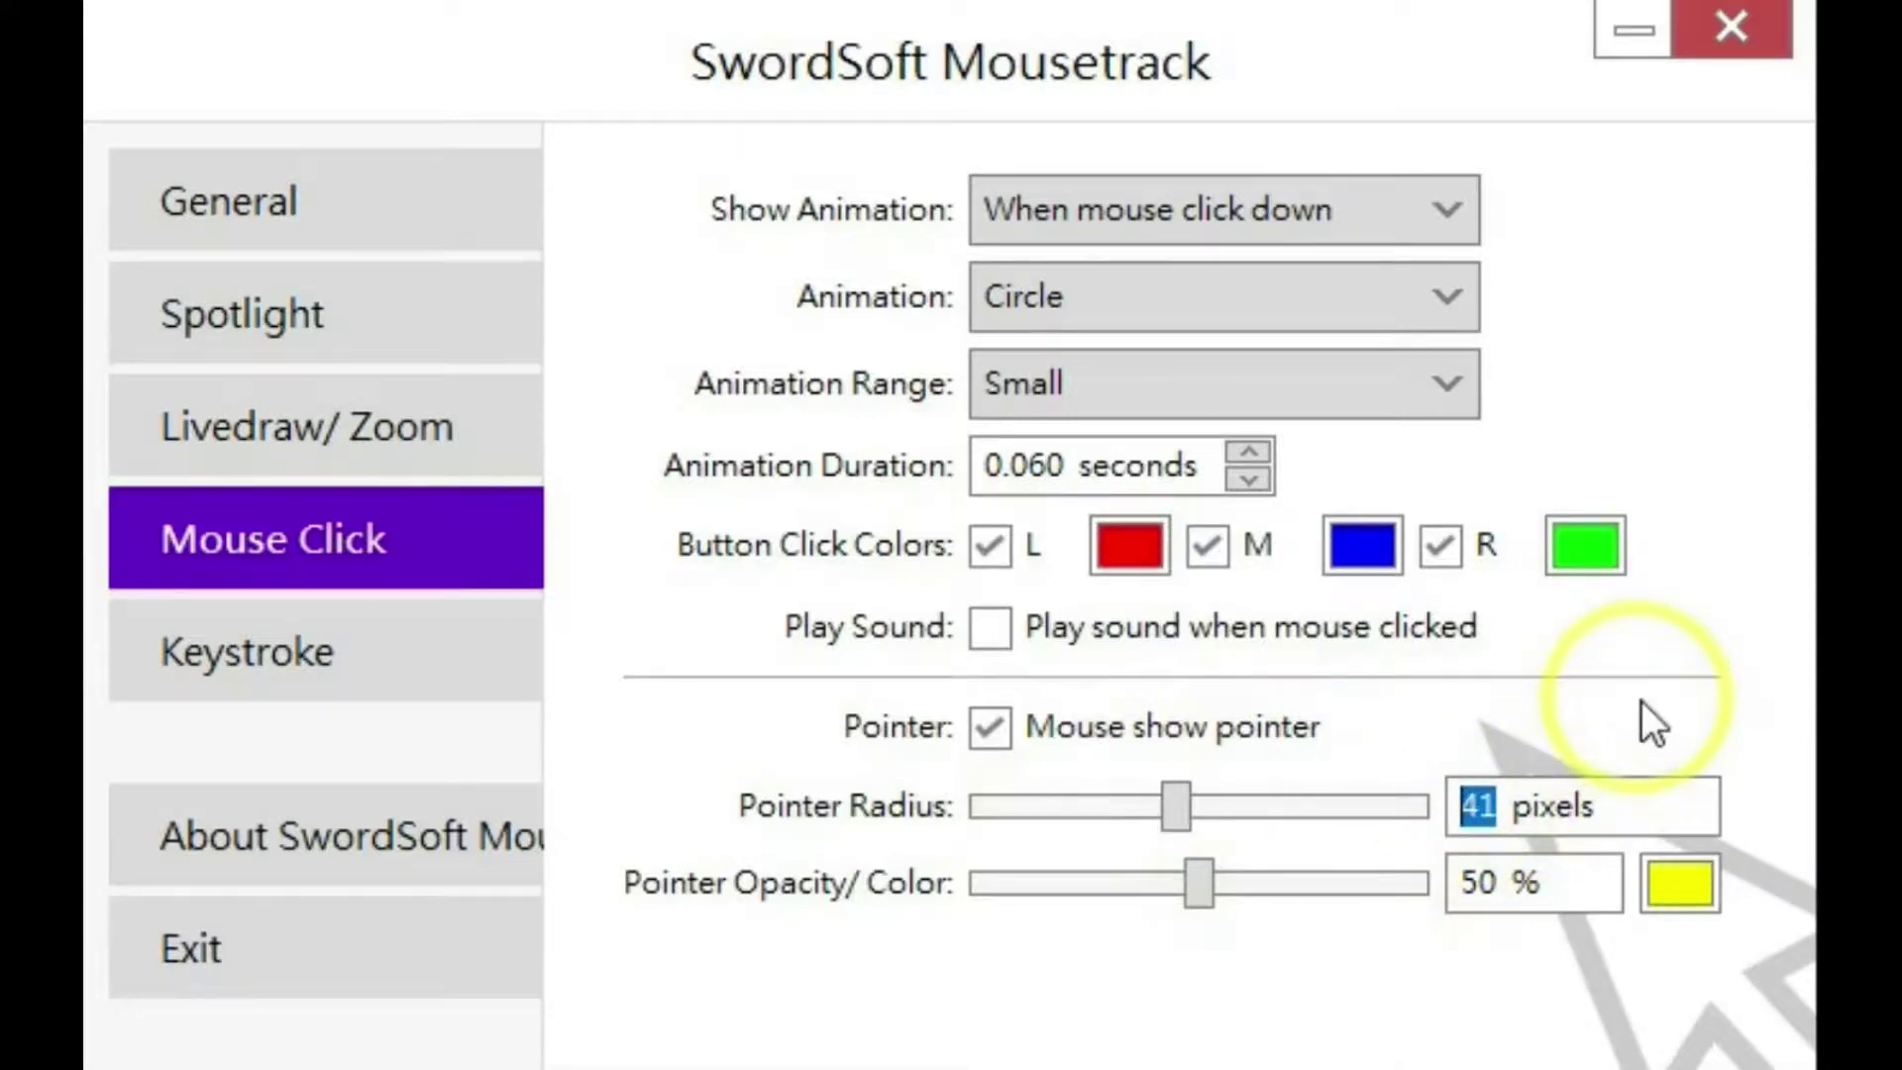
type("35")
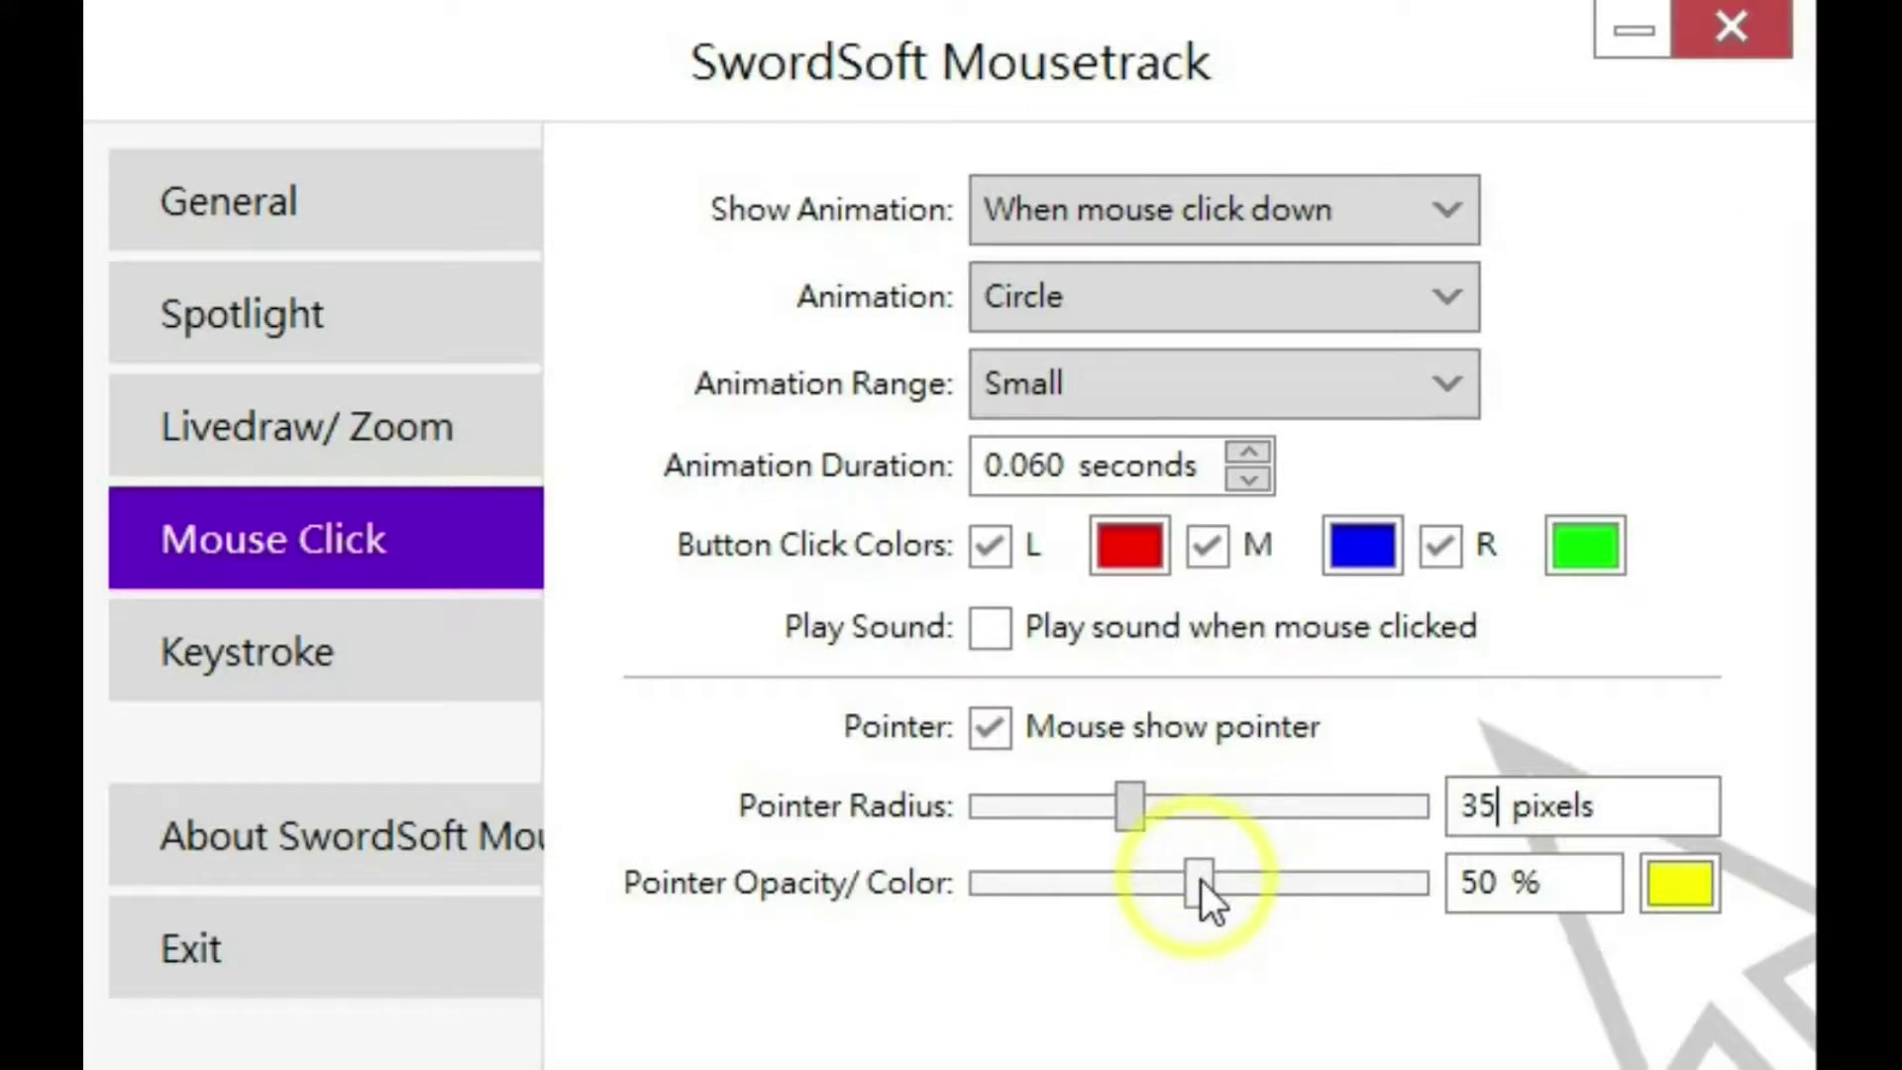
Set the pointer opacity to 100 % and the pointer color to bright green (0, 255, 0)
left_click_drag(1201, 880, 1486, 882)
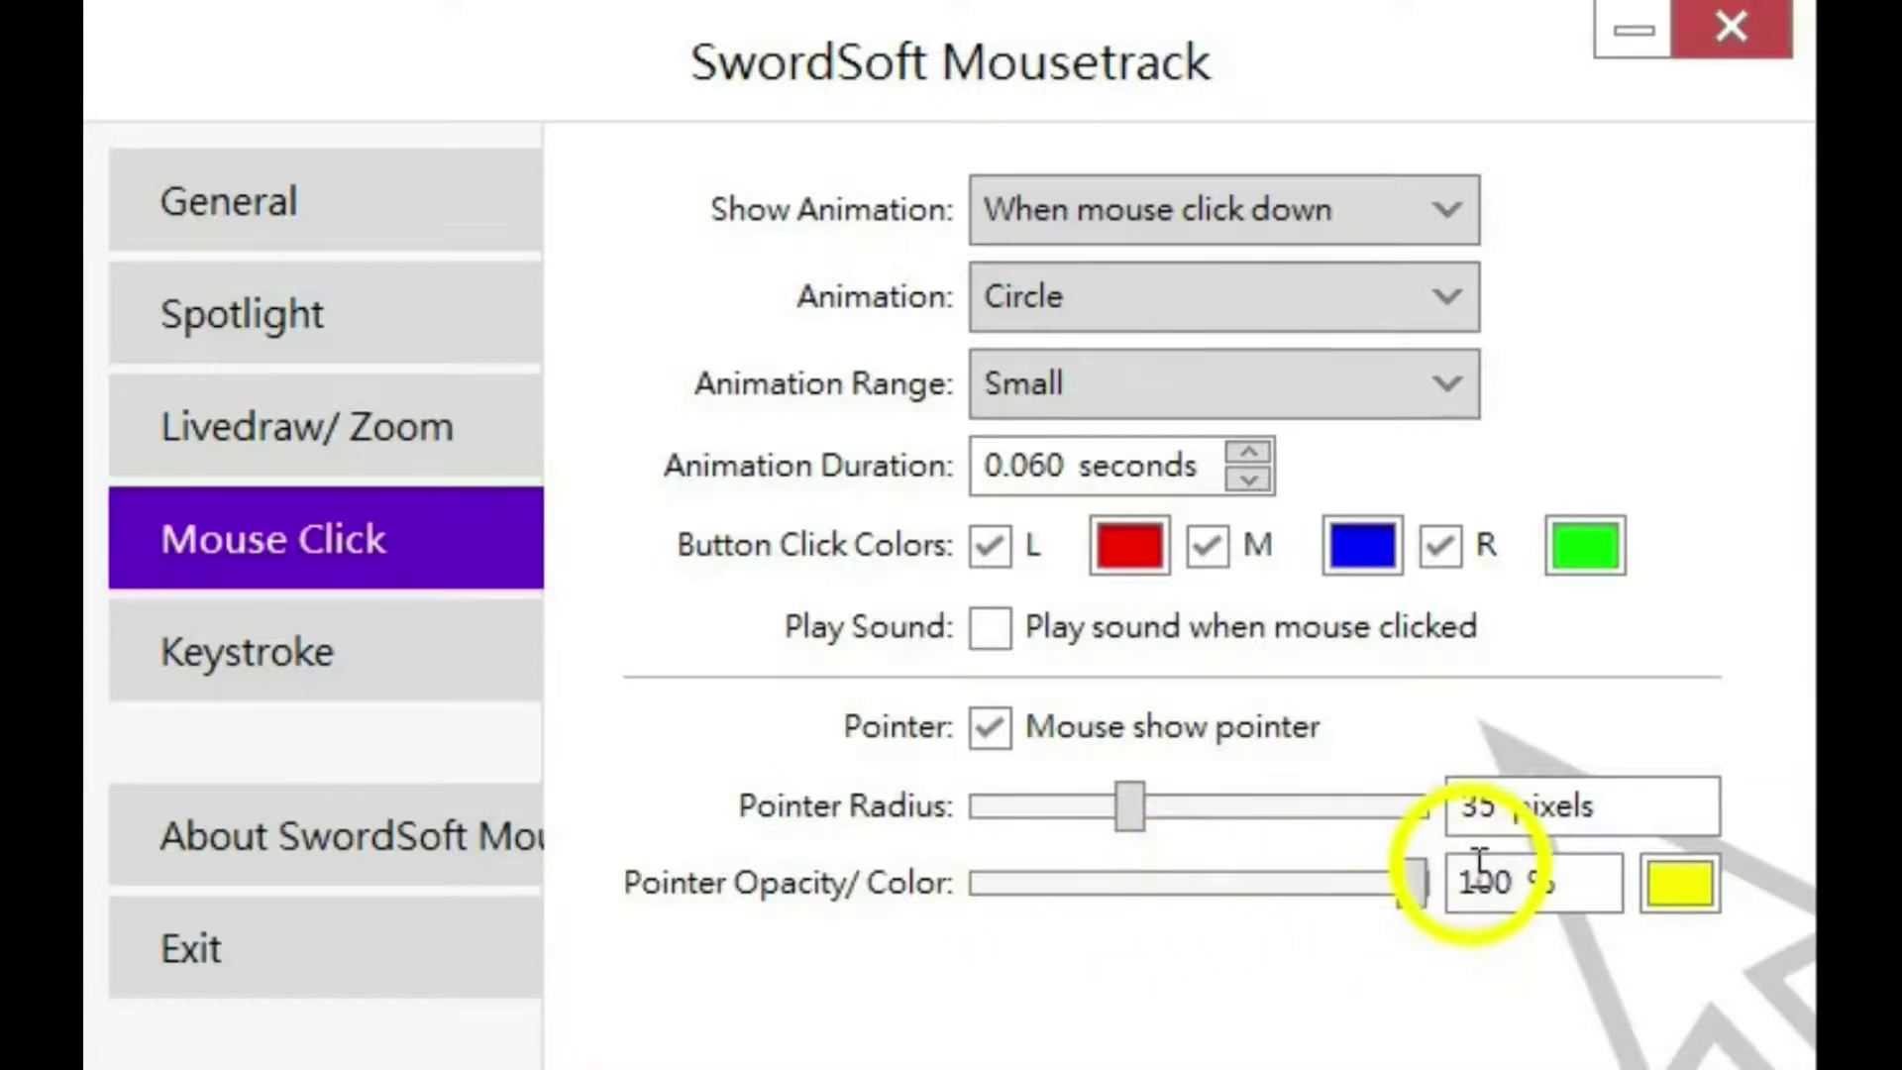
left_click(1417, 887)
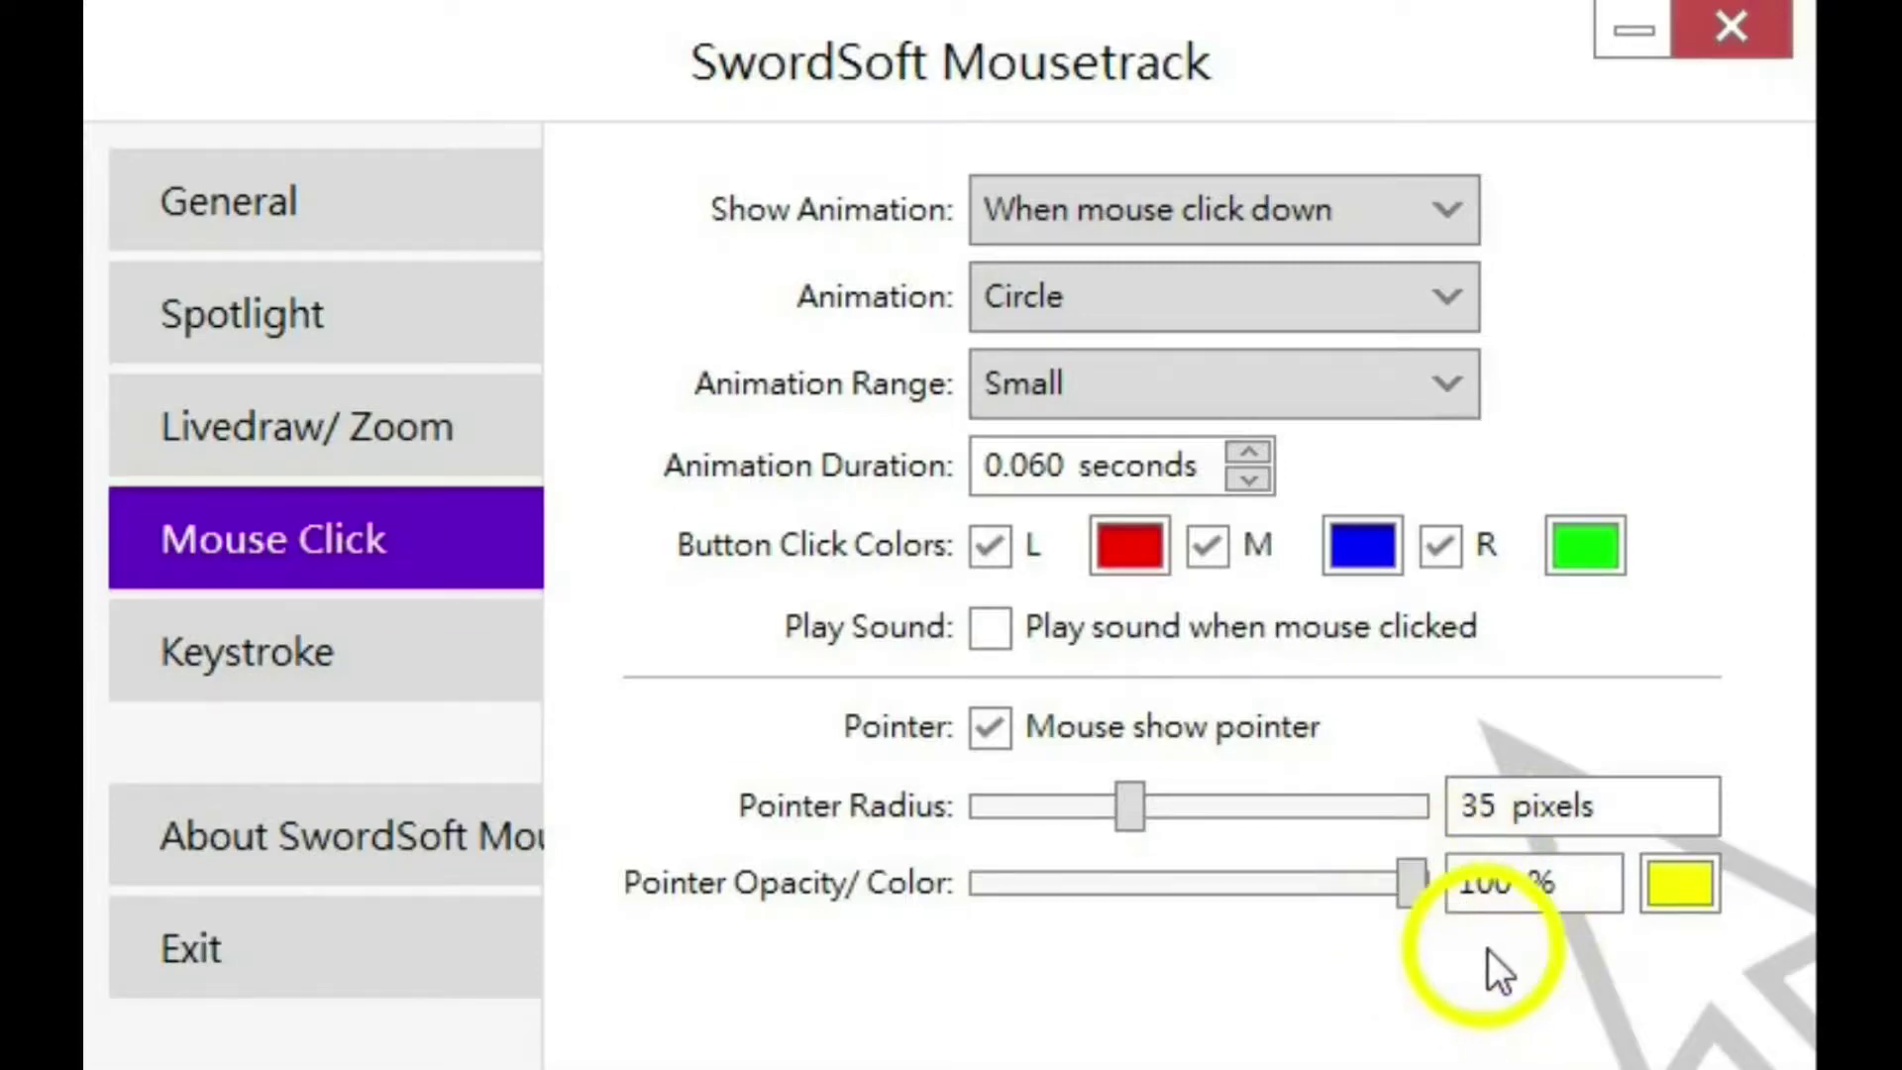
left_click(1672, 892)
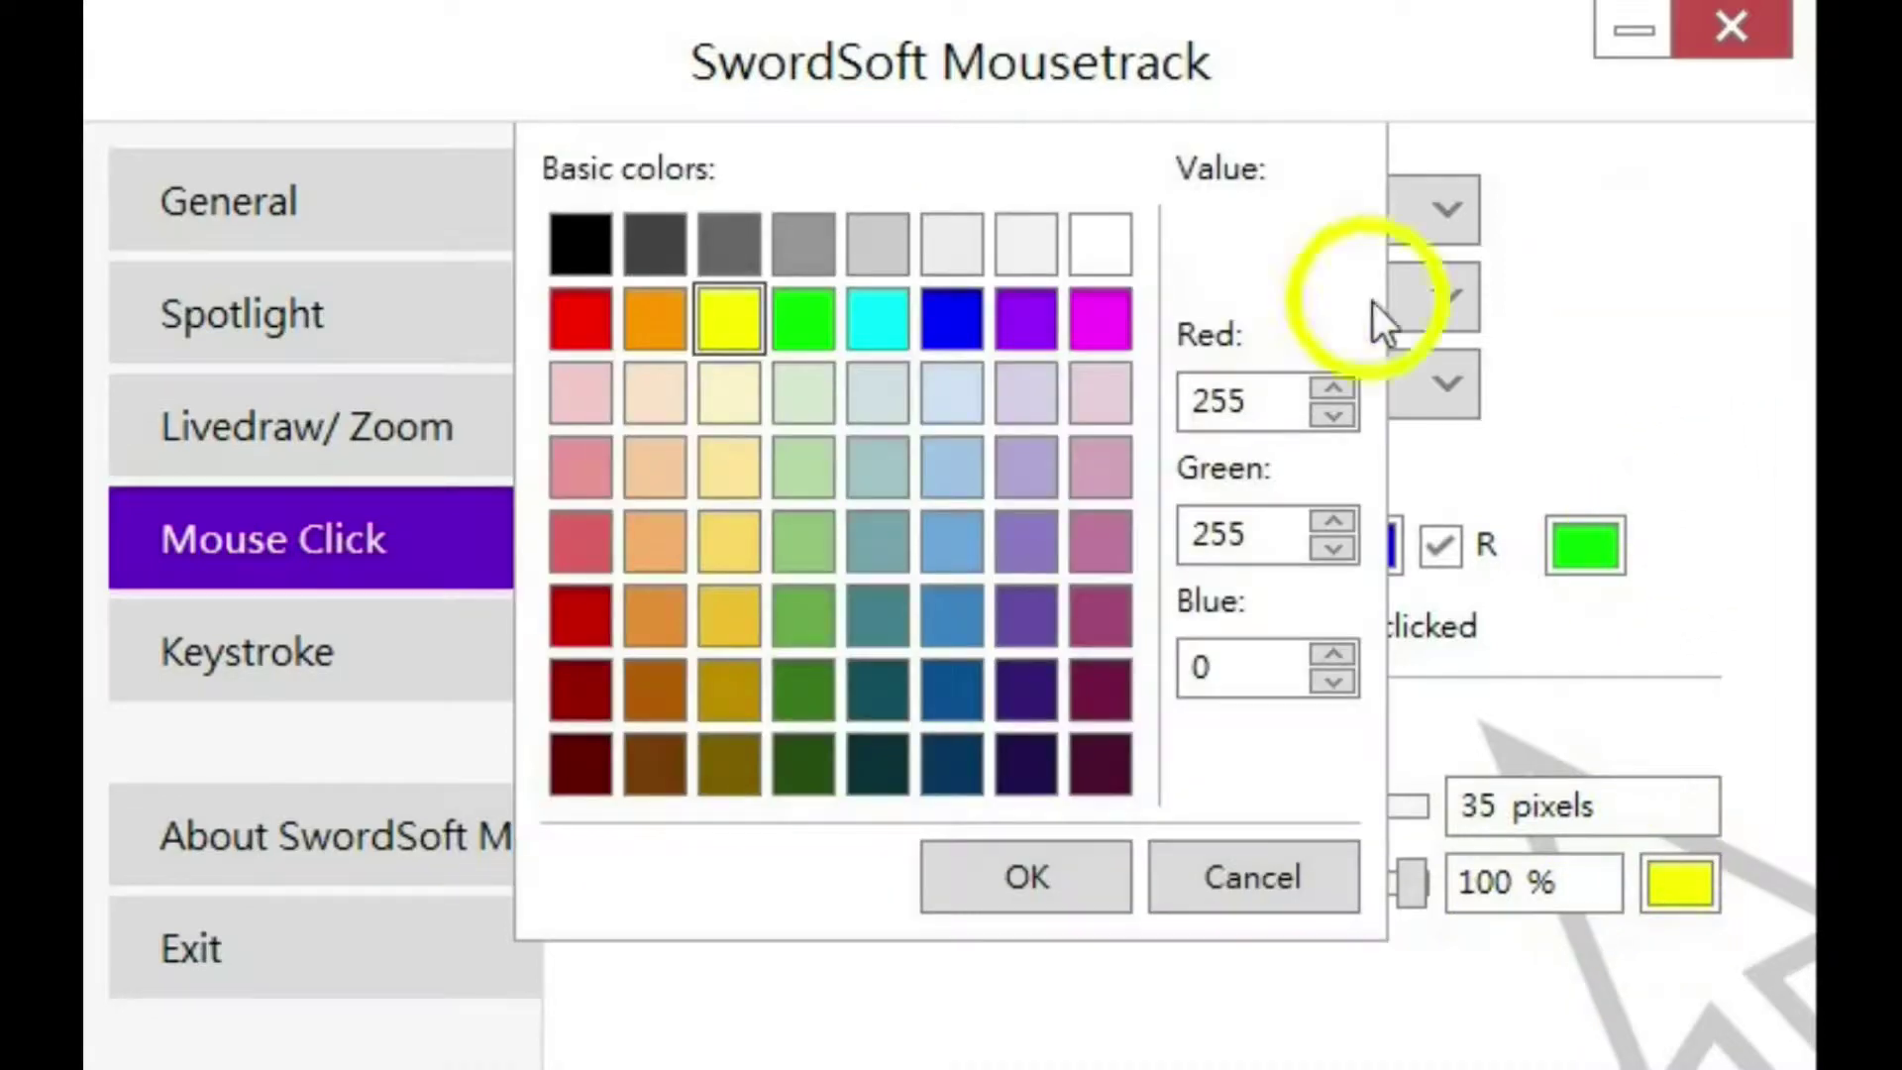
left_click(807, 317)
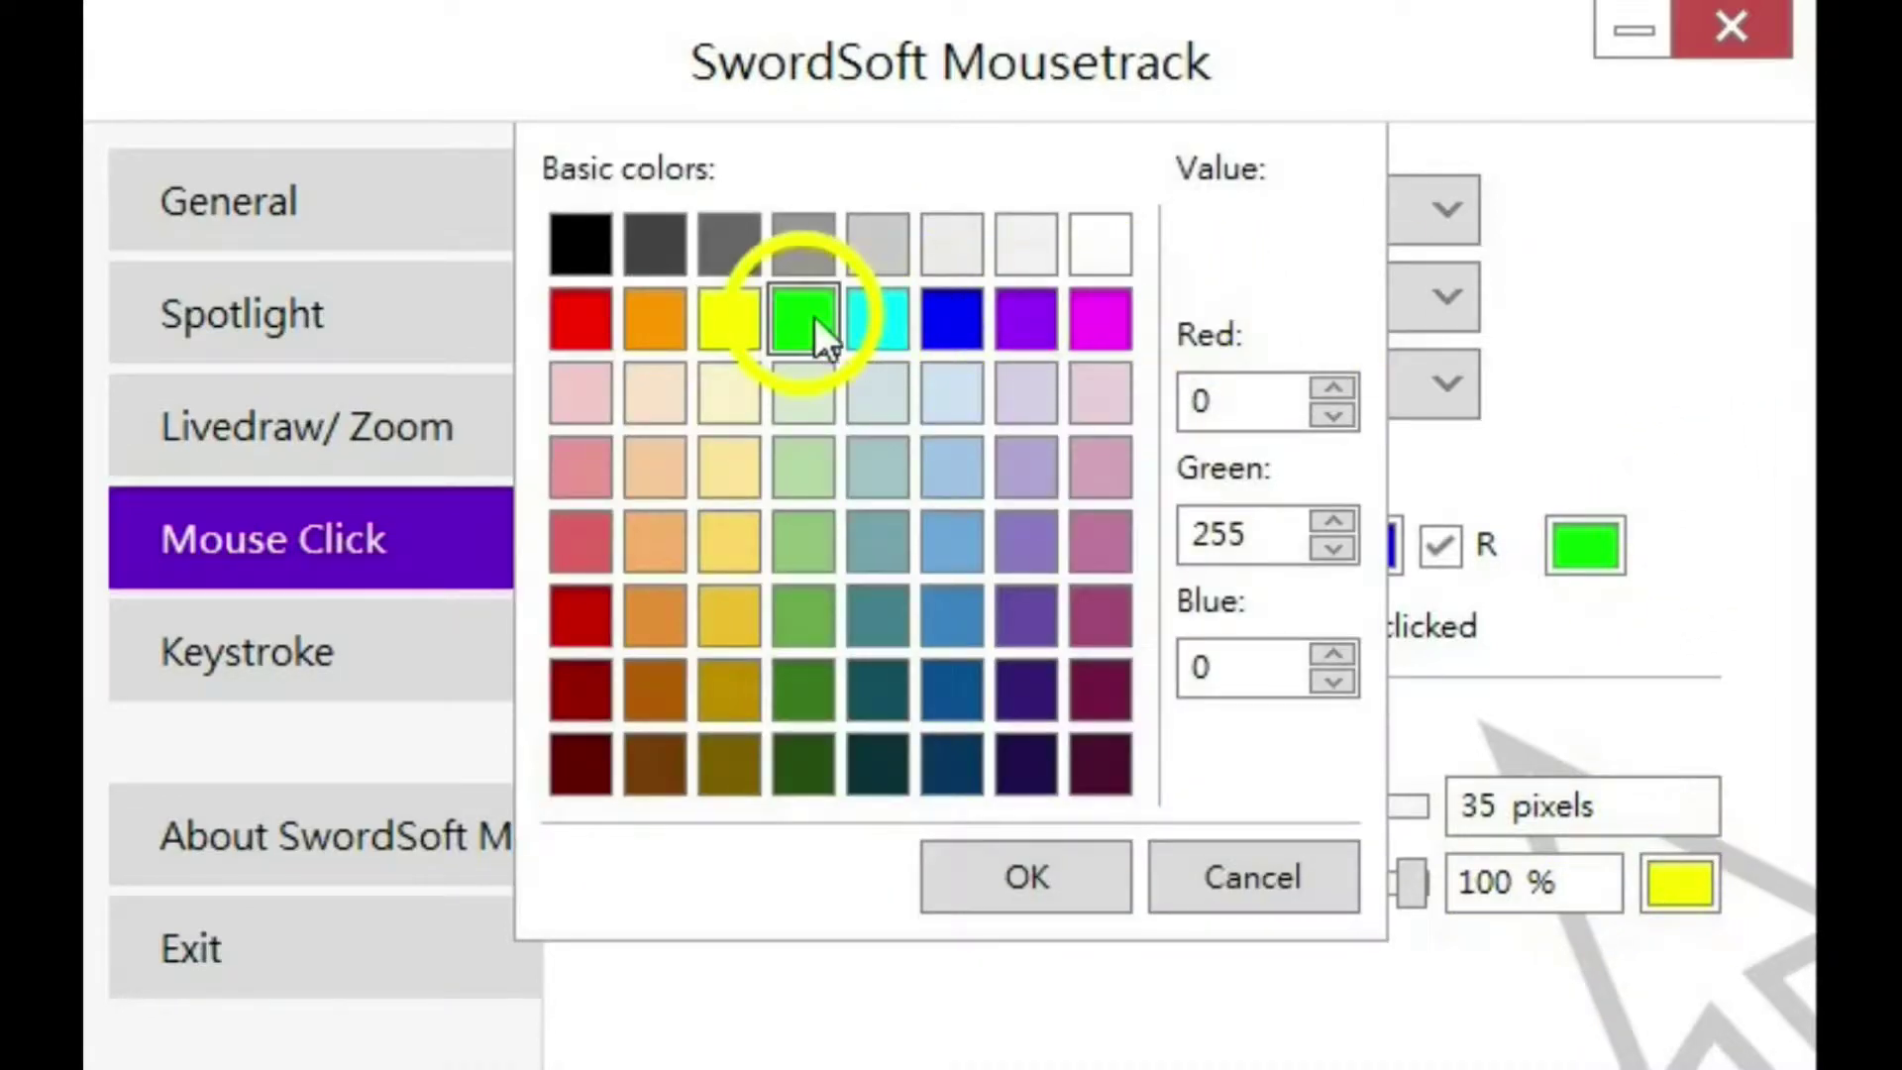
left_click(1024, 880)
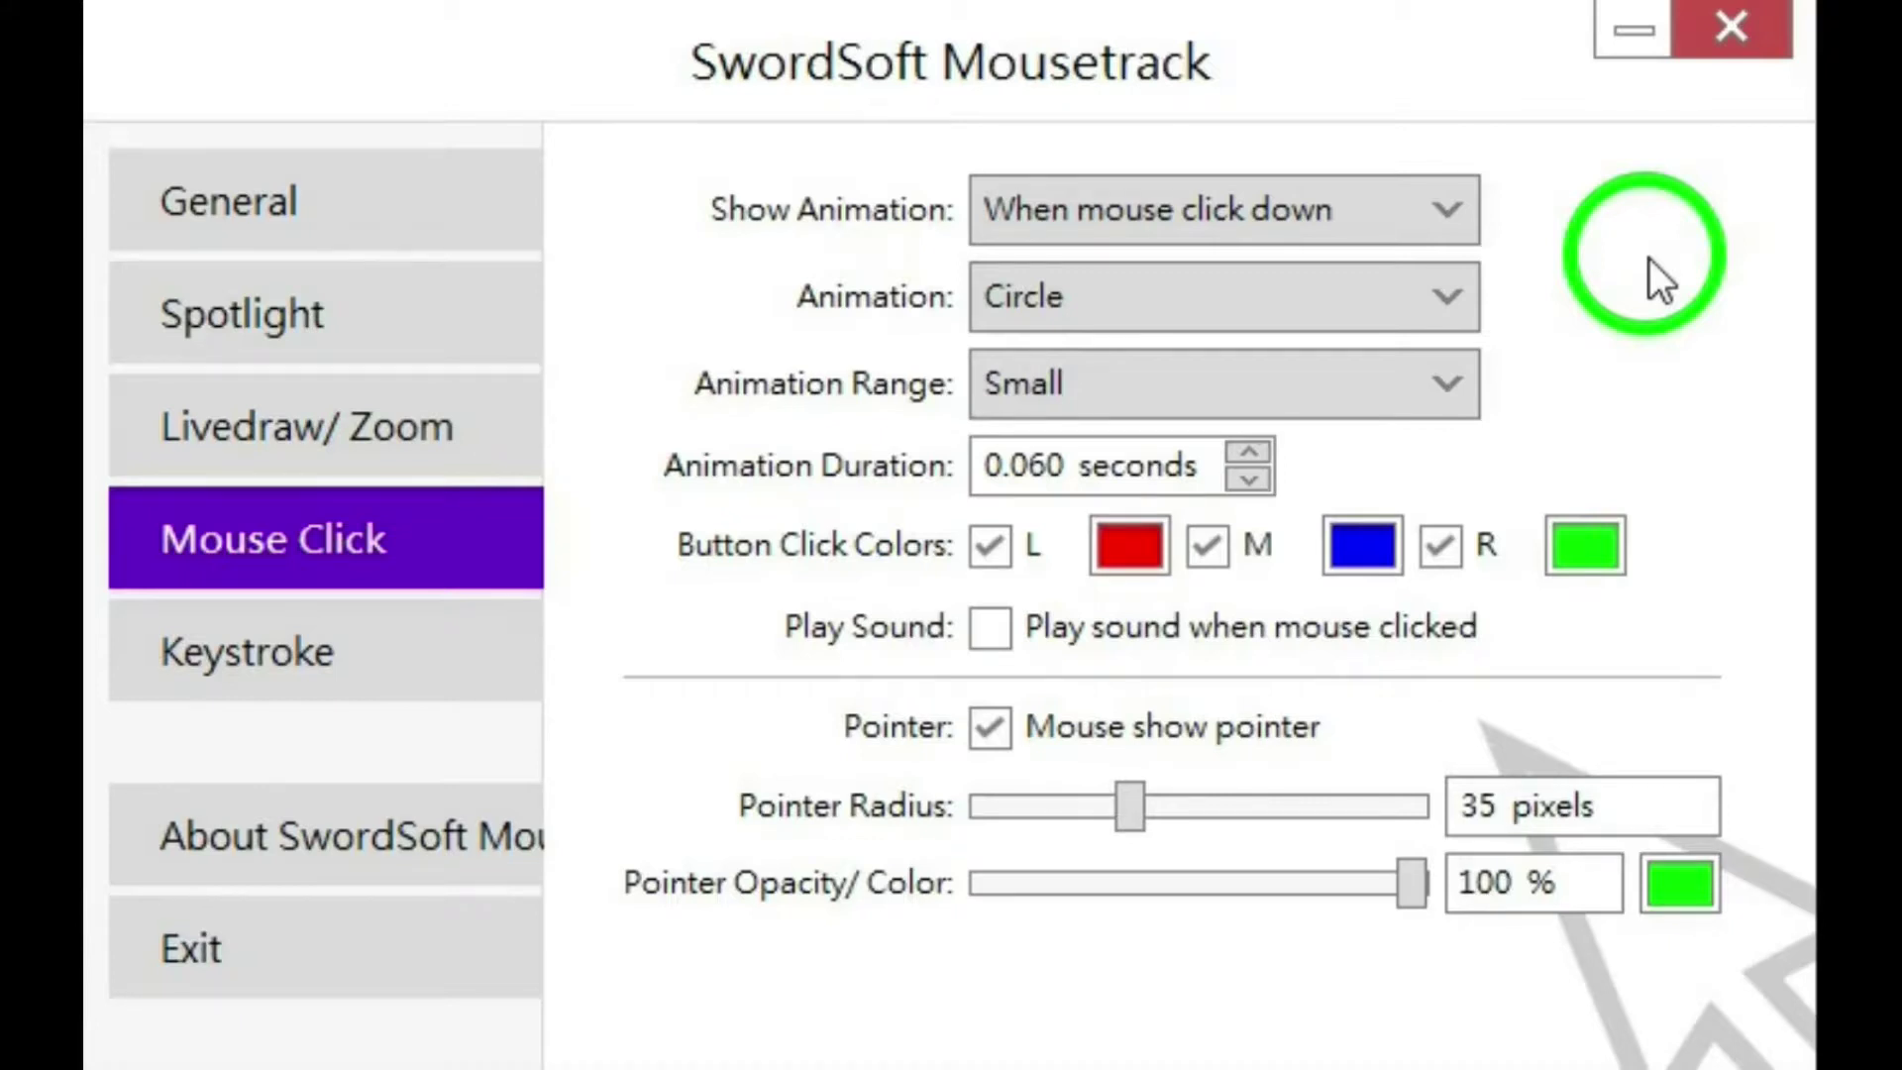
Open the Keystroke settings
left_click(188, 651)
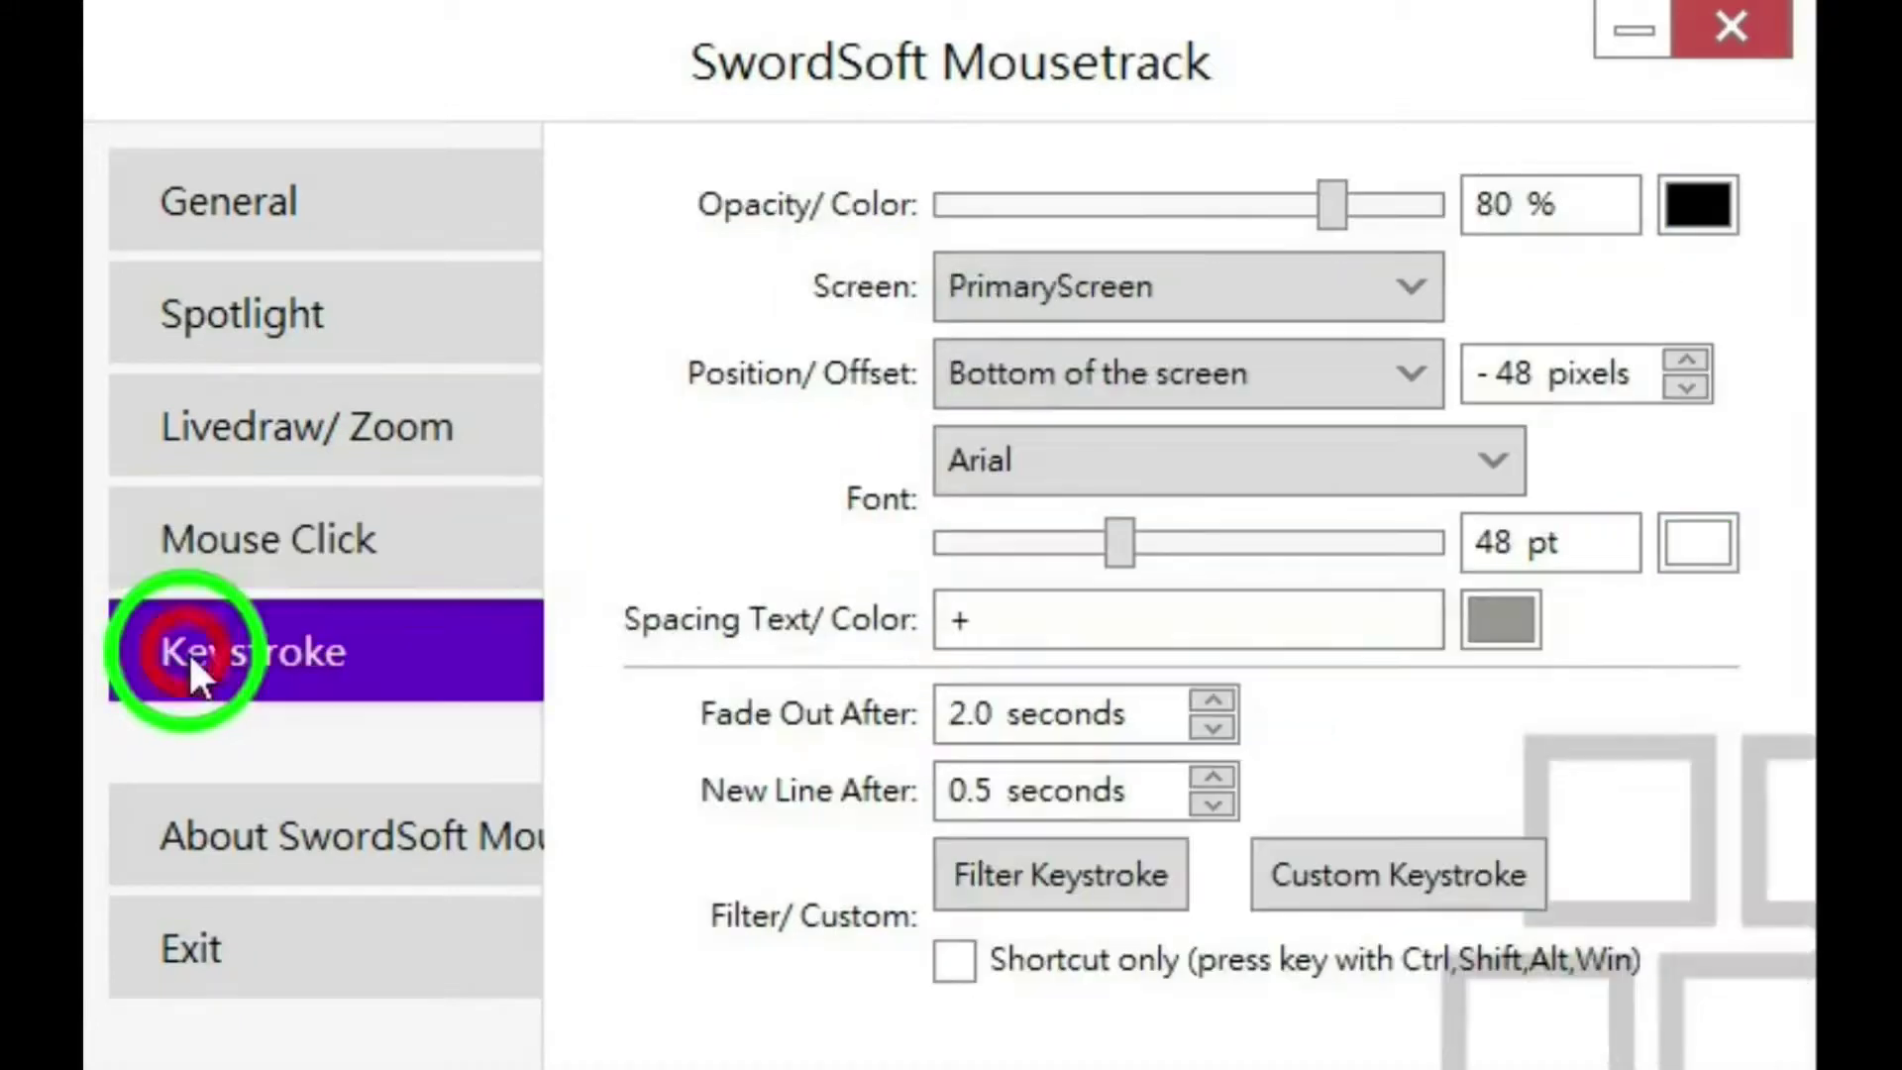
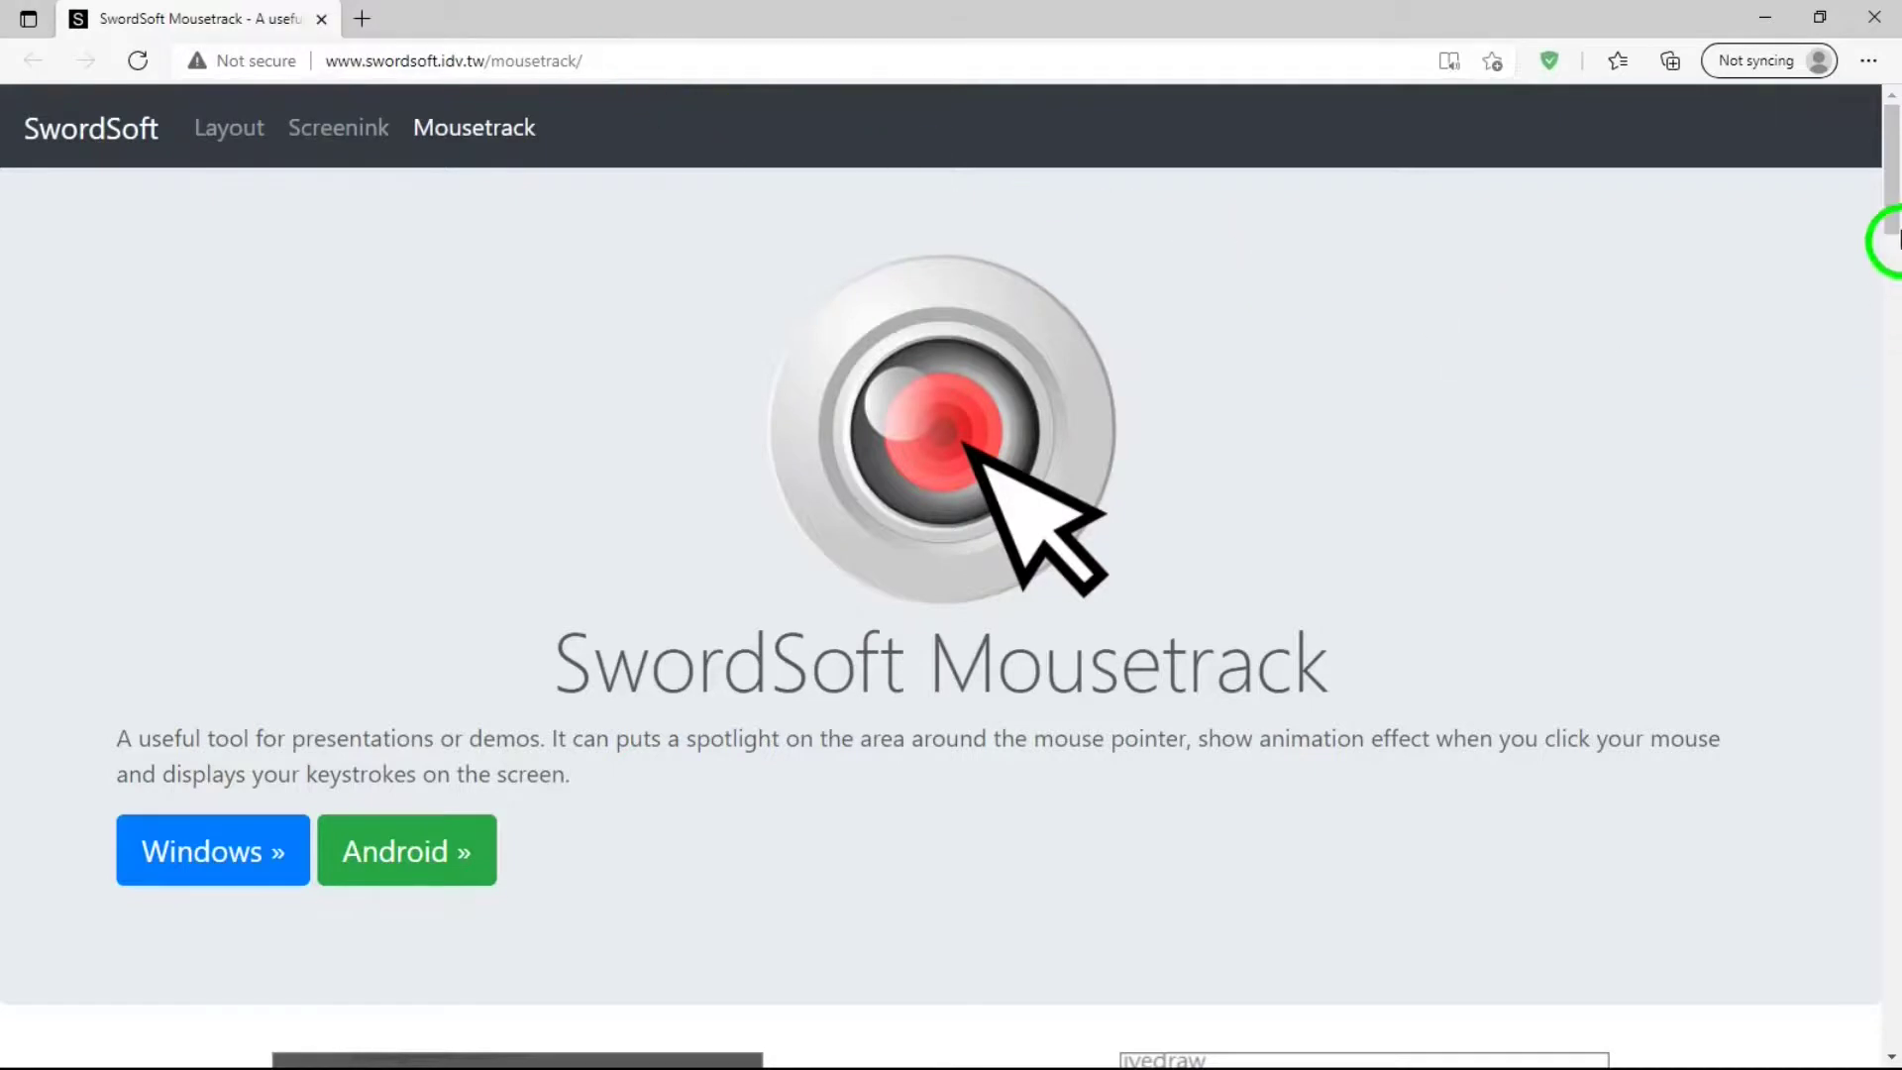
In the browser, examine the SwordSoft Mousetrack page's features and its Windows, Microsoft Store and Android download options, and return to the page's beginning
left_click_drag(1892, 163, 1892, 210)
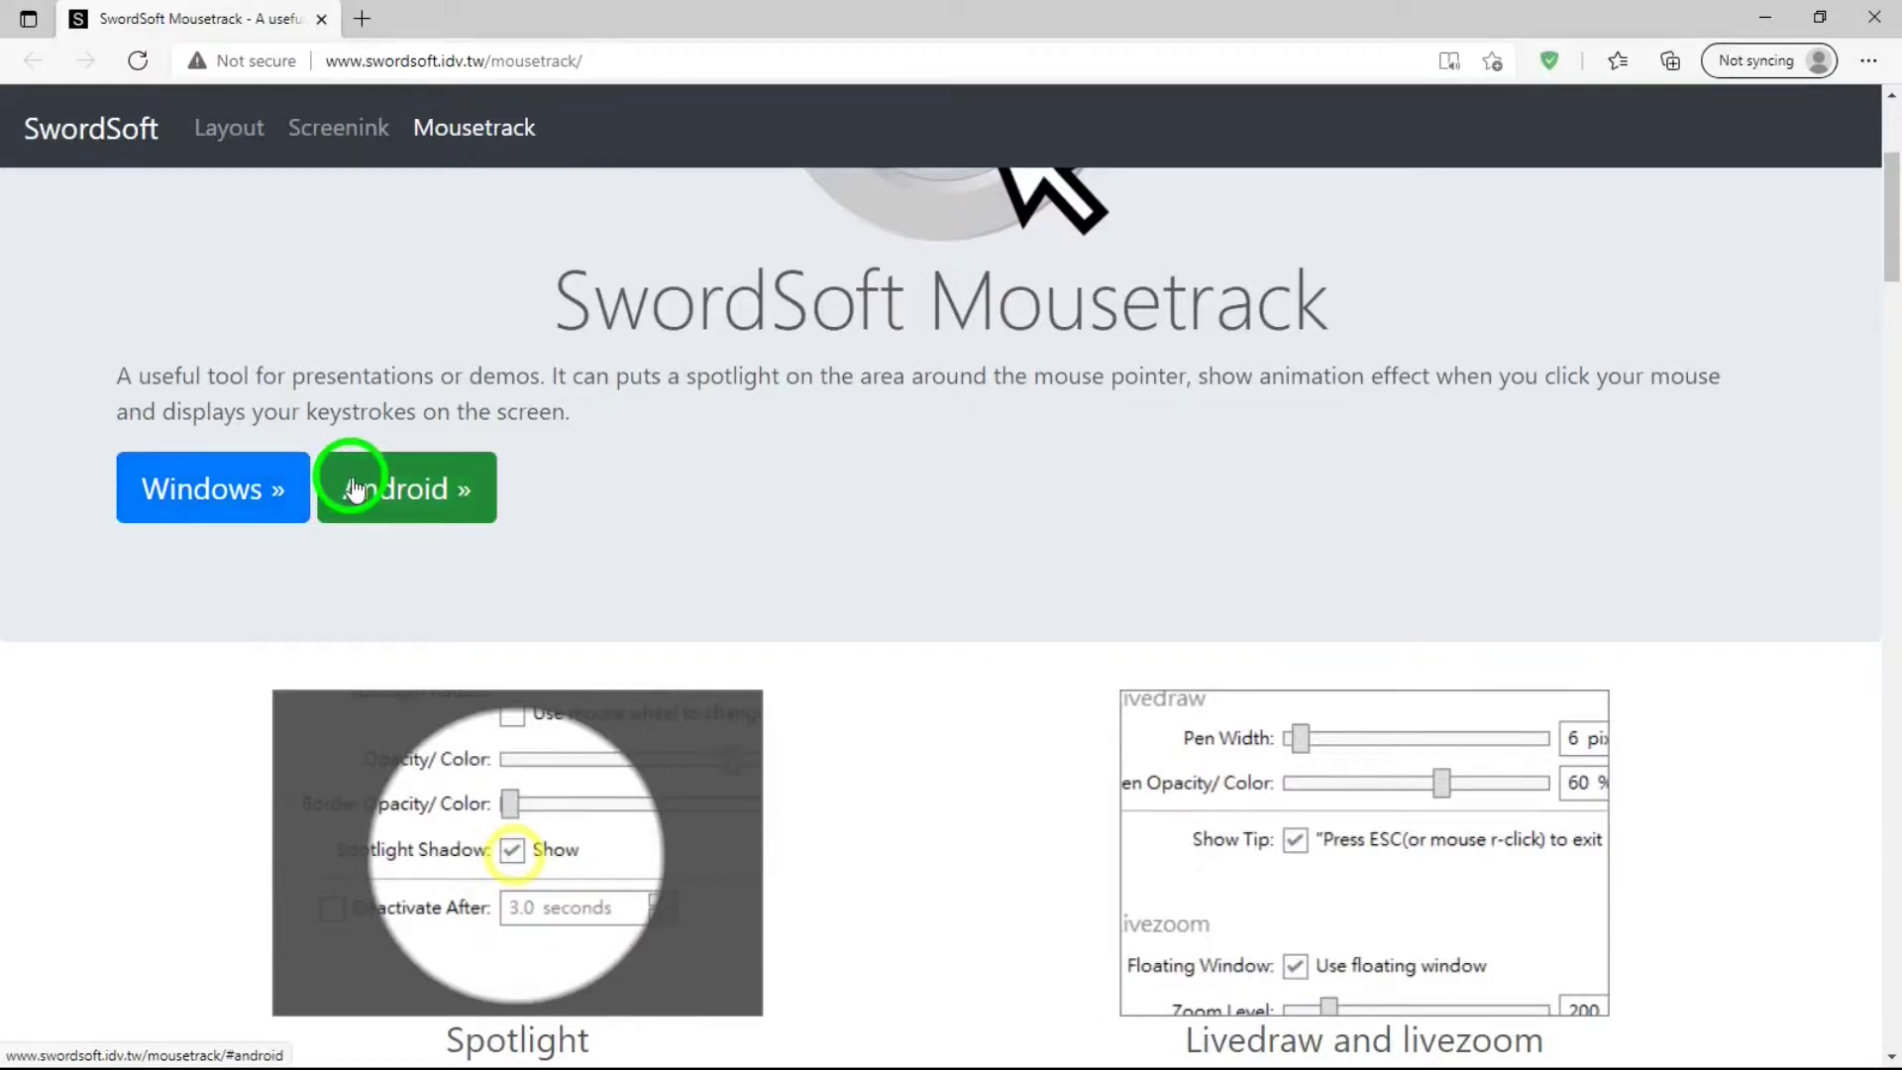
left_click_drag(1892, 234, 1868, 508)
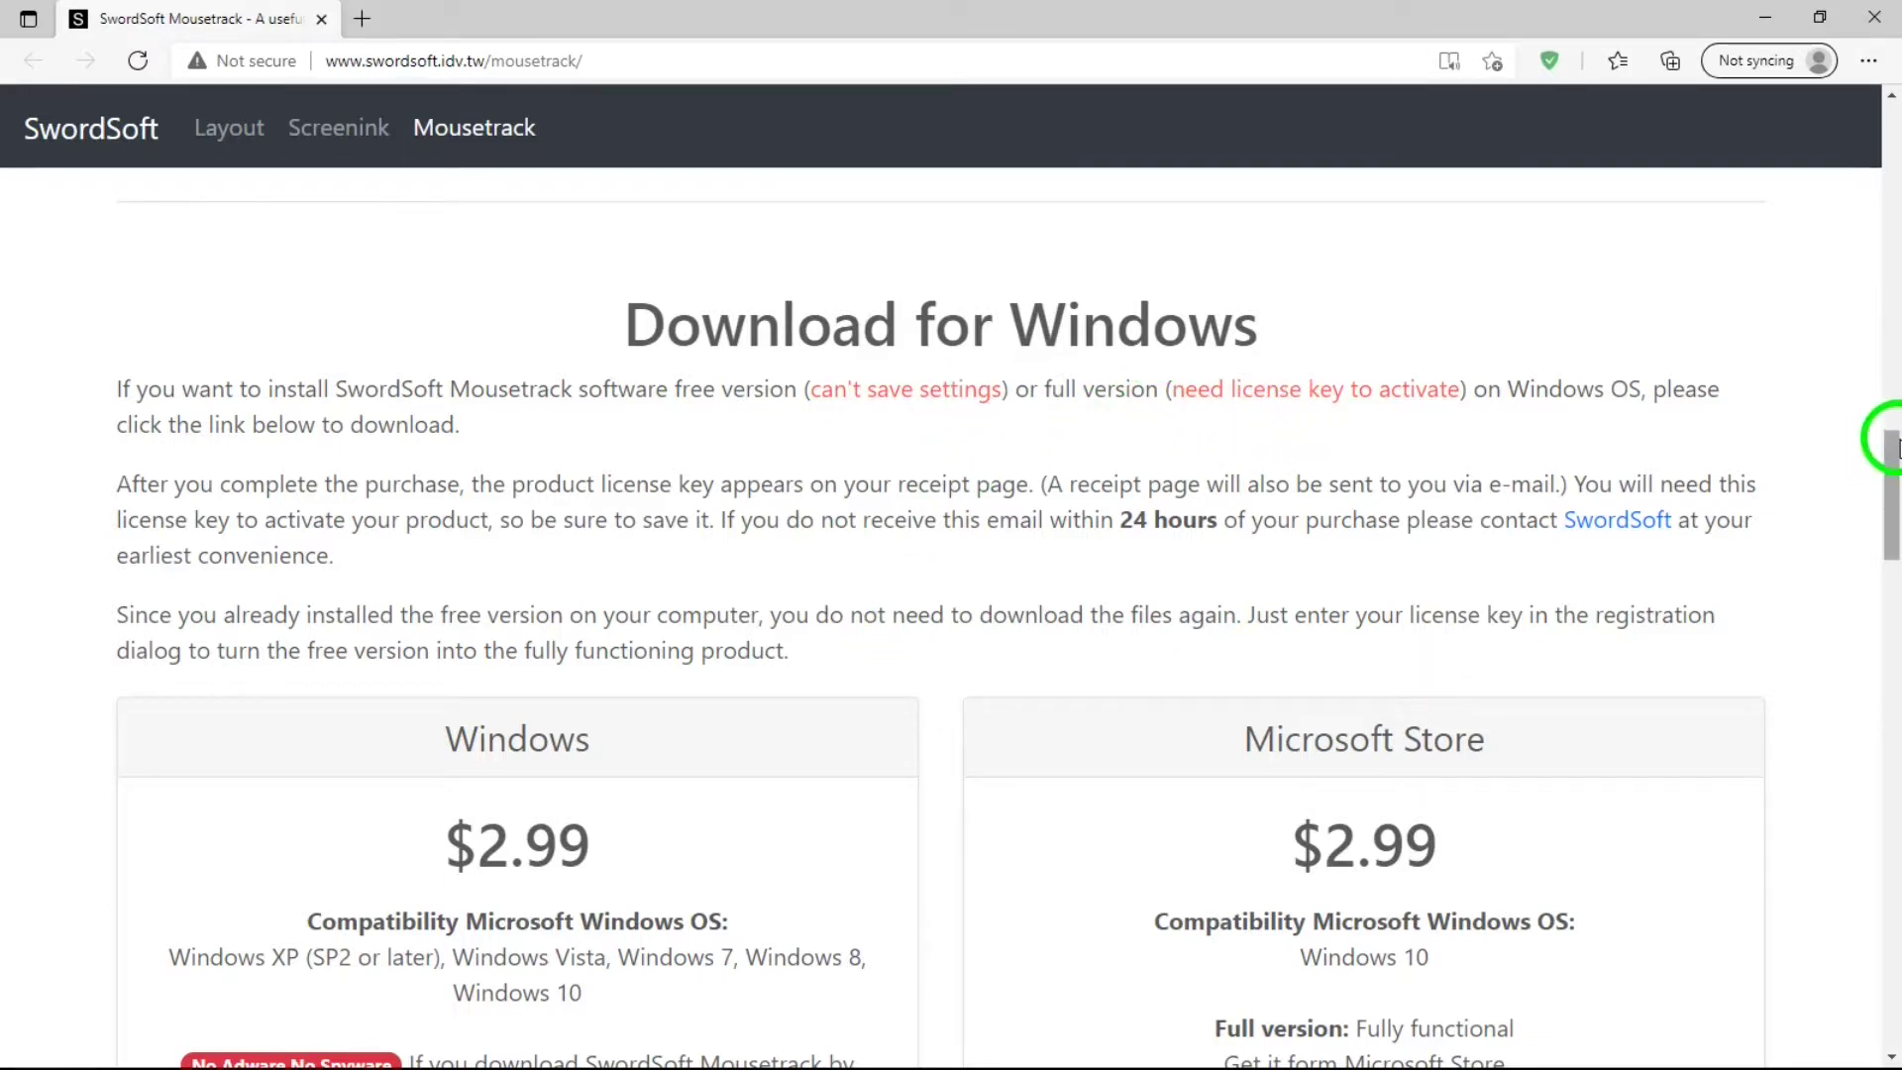
left_click_drag(1894, 457, 1894, 506)
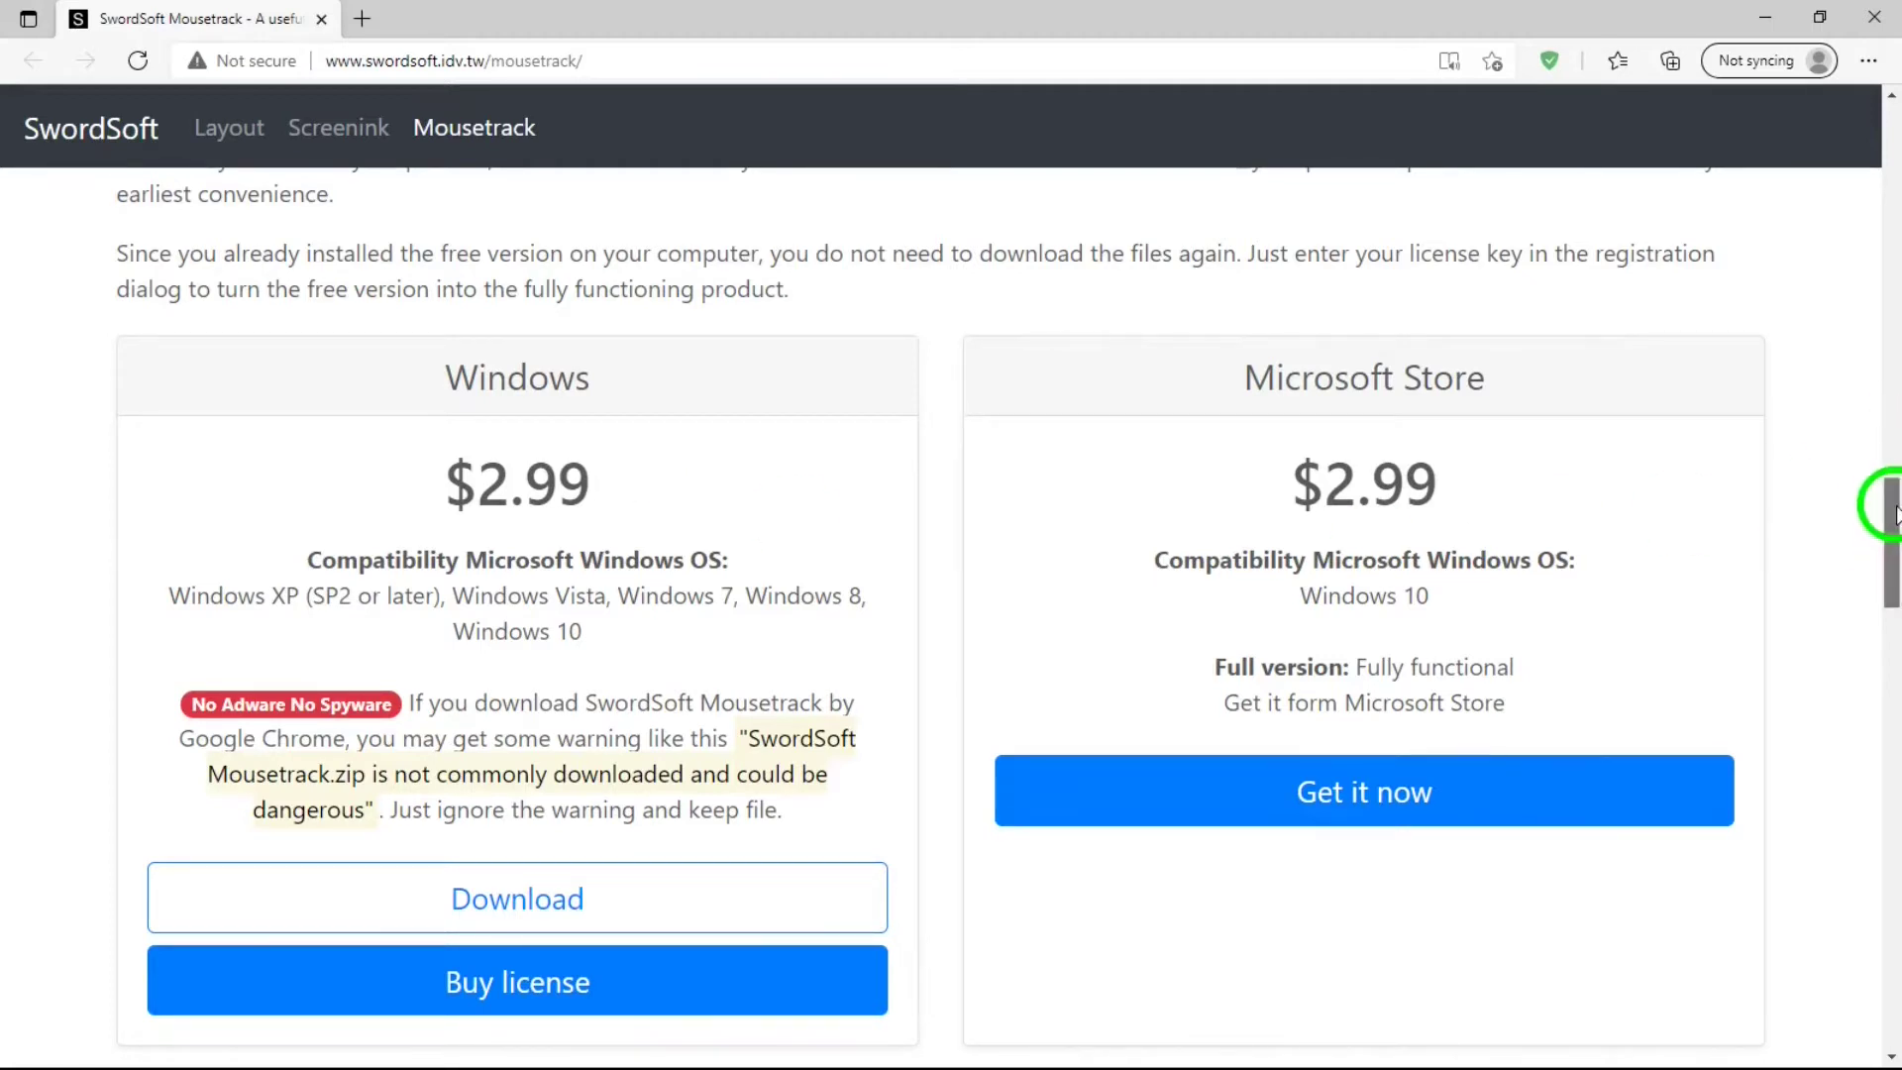
left_click_drag(1895, 512, 1872, 544)
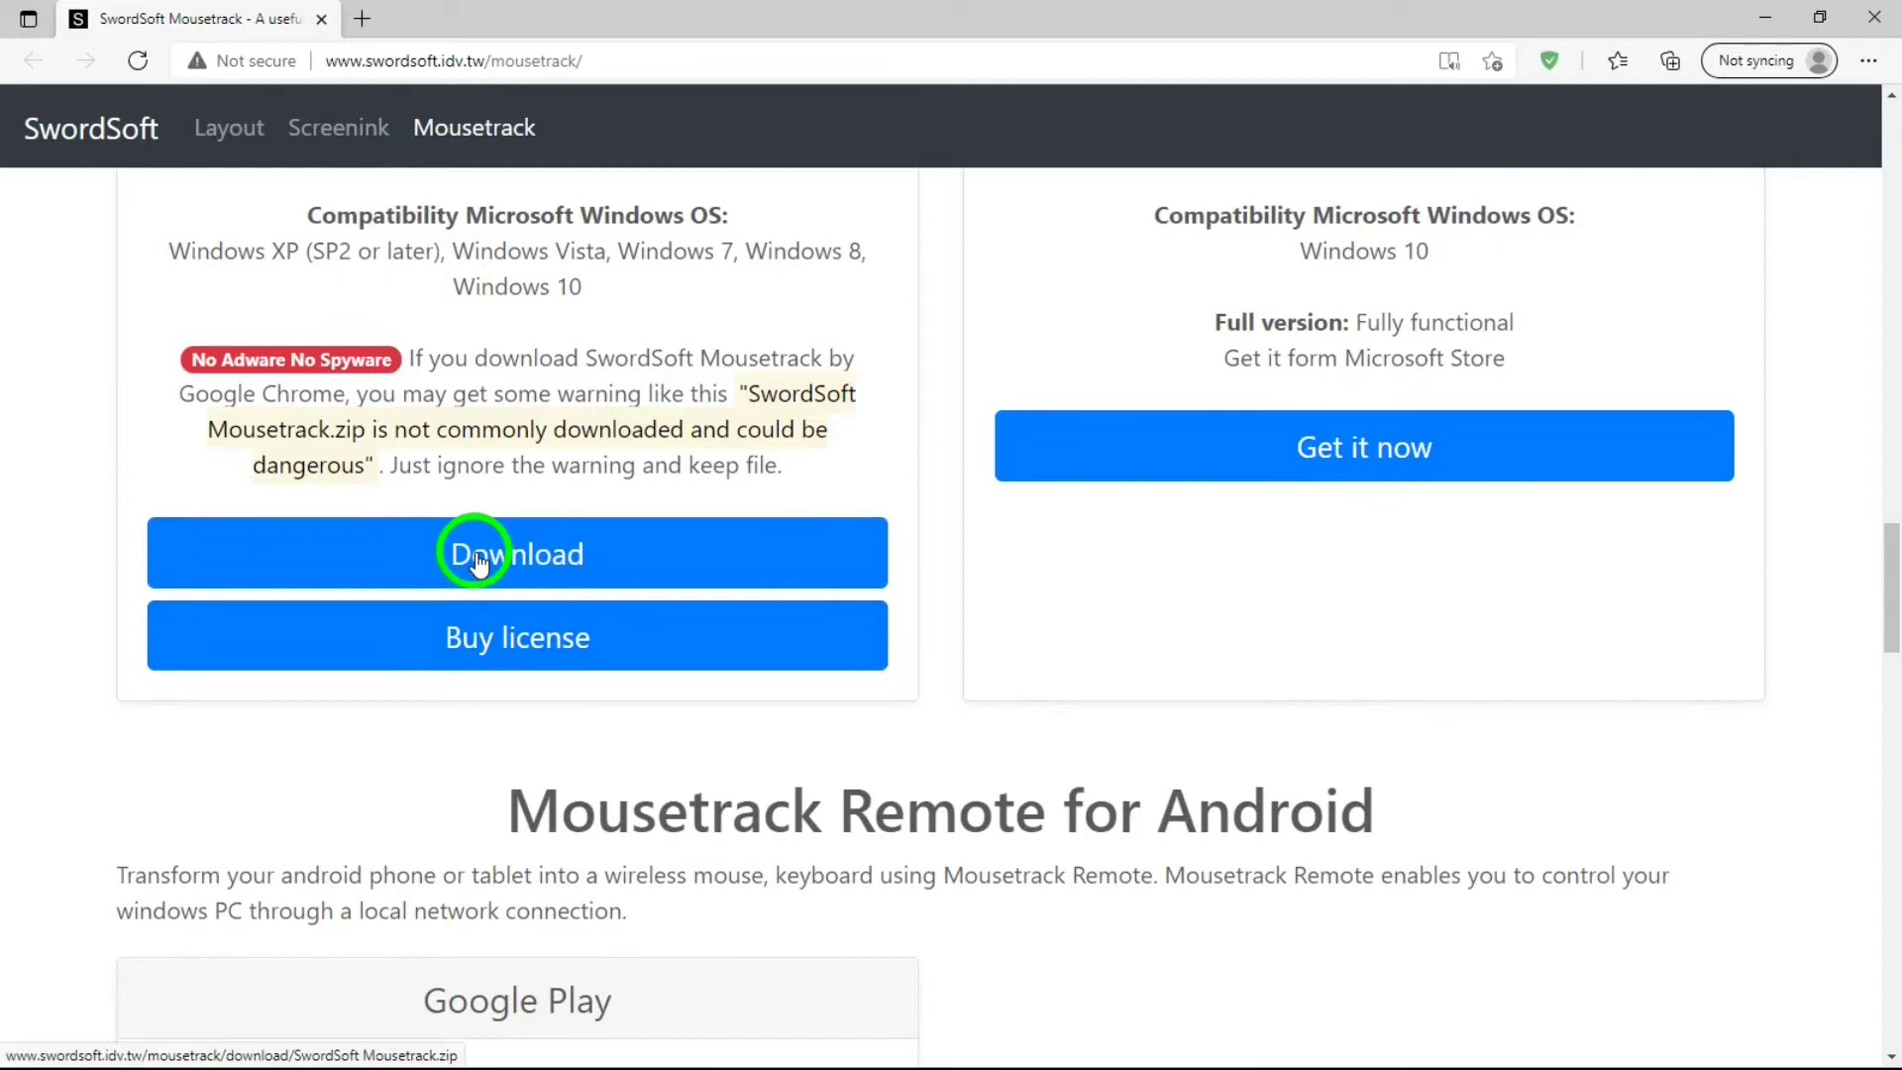
left_click_drag(1887, 518, 1894, 608)
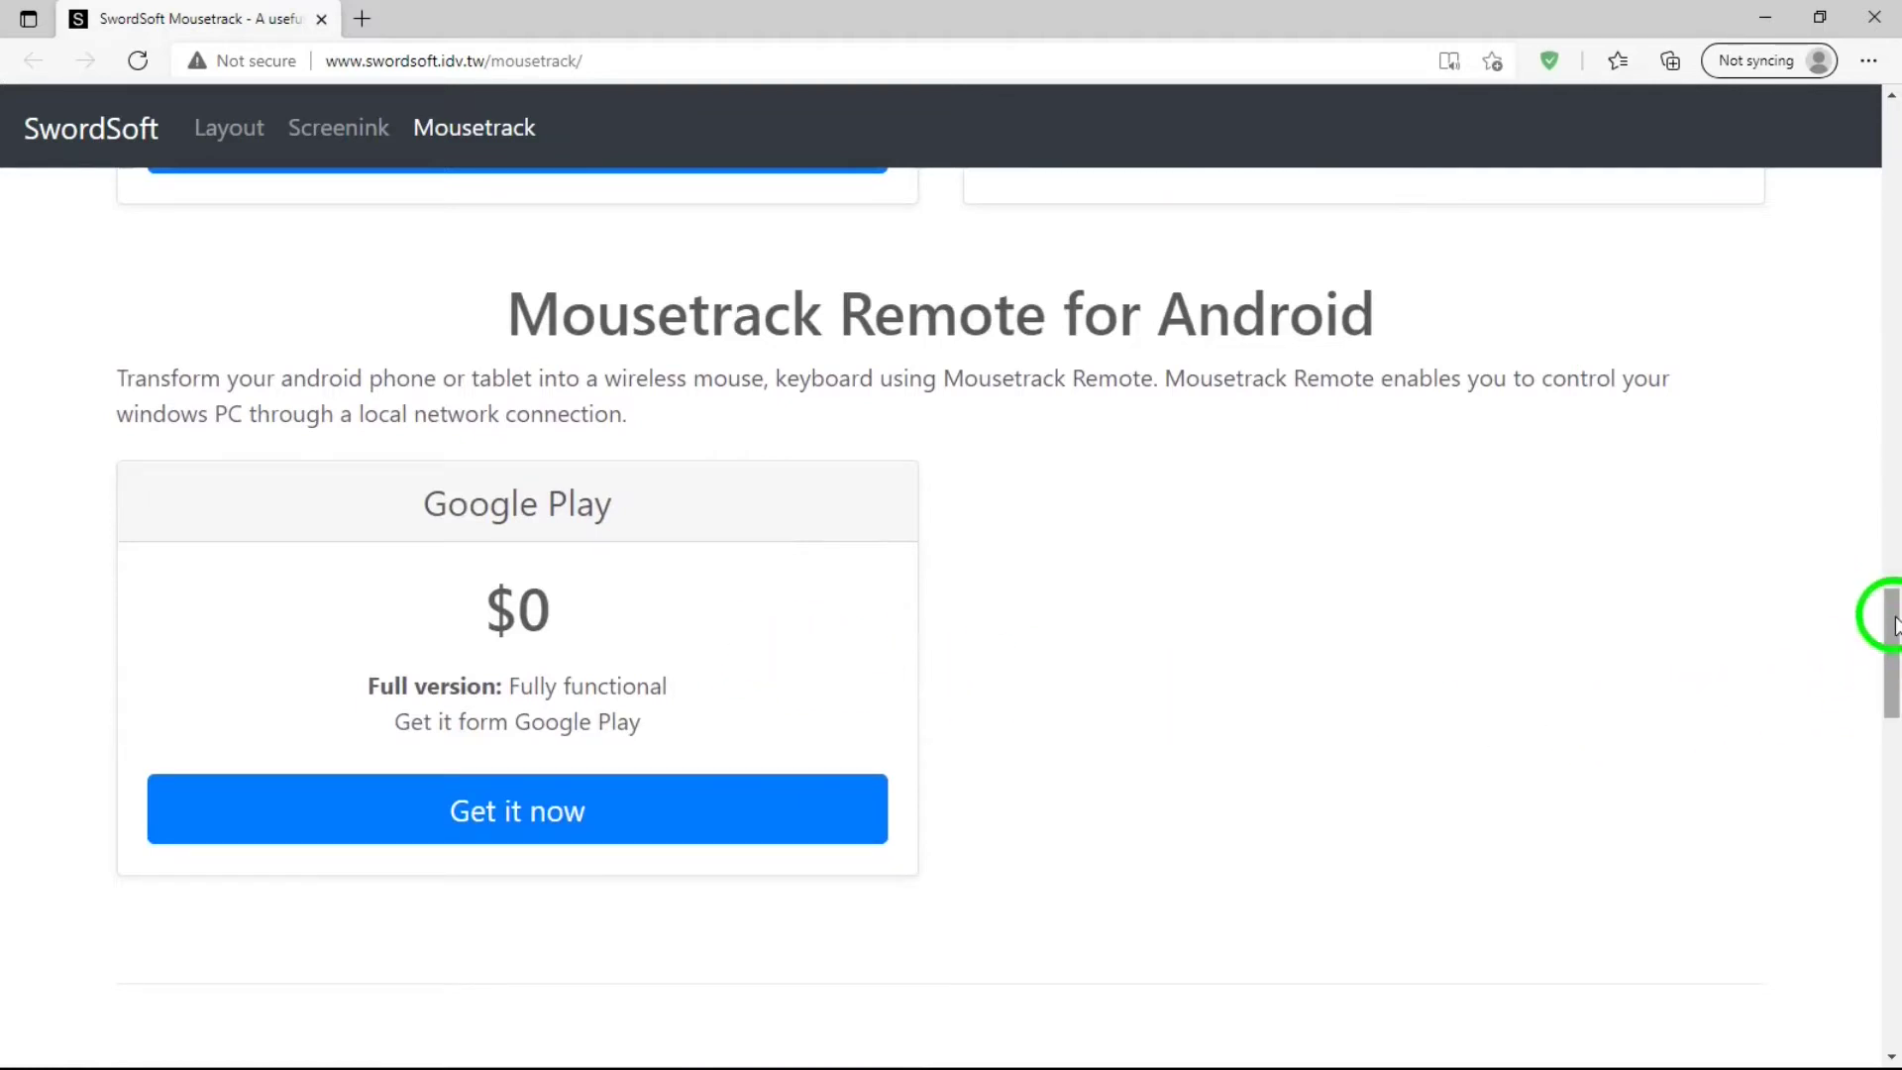
left_click_drag(1889, 607, 1892, 62)
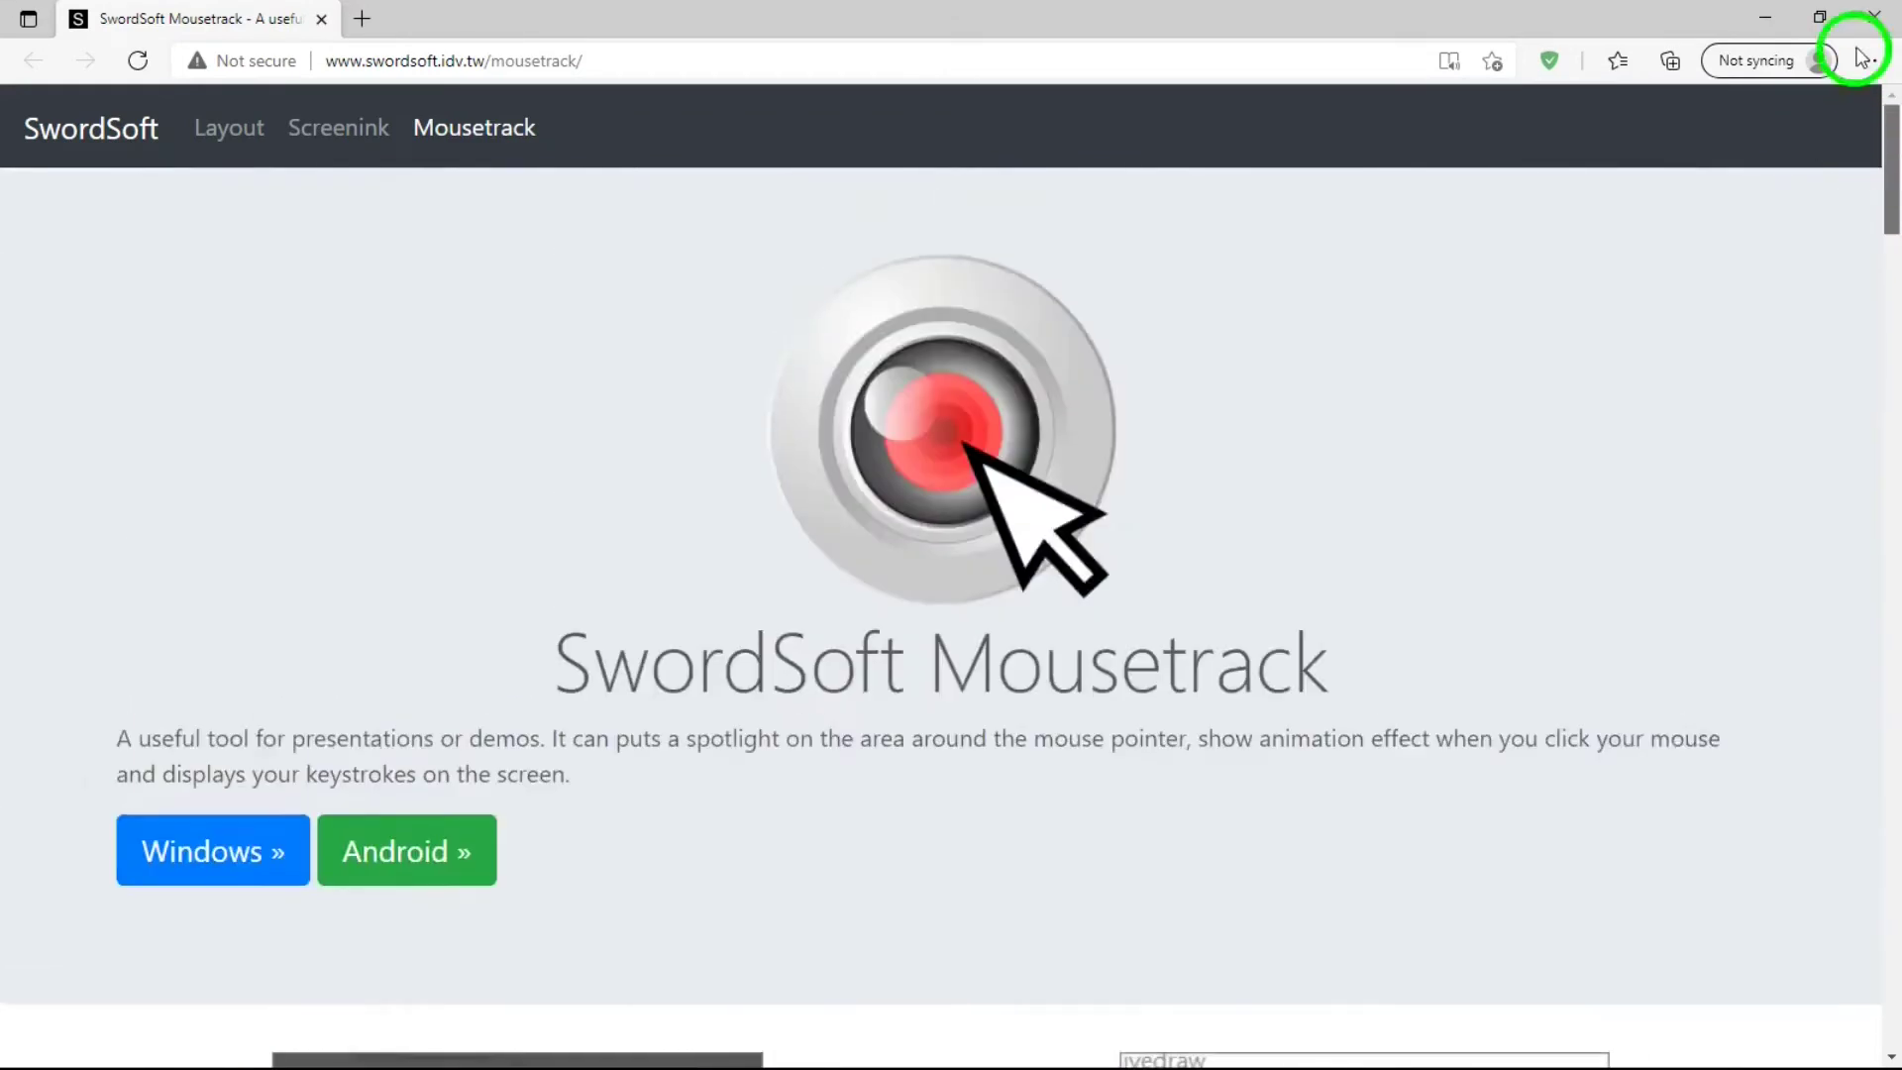